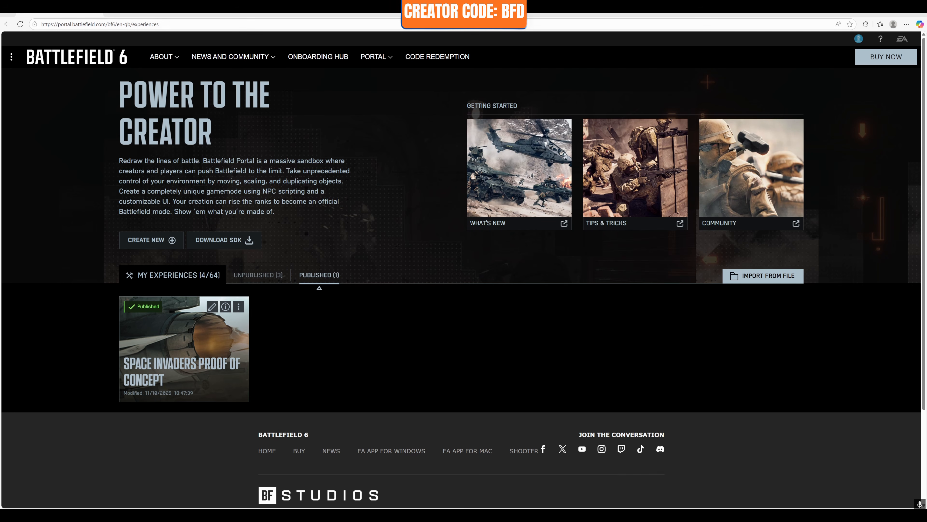
Step: Launch Godot v4.4.1 from the Portal SDK folder and open the project file stored in the GodotProject folder
mouse_move(227, 247)
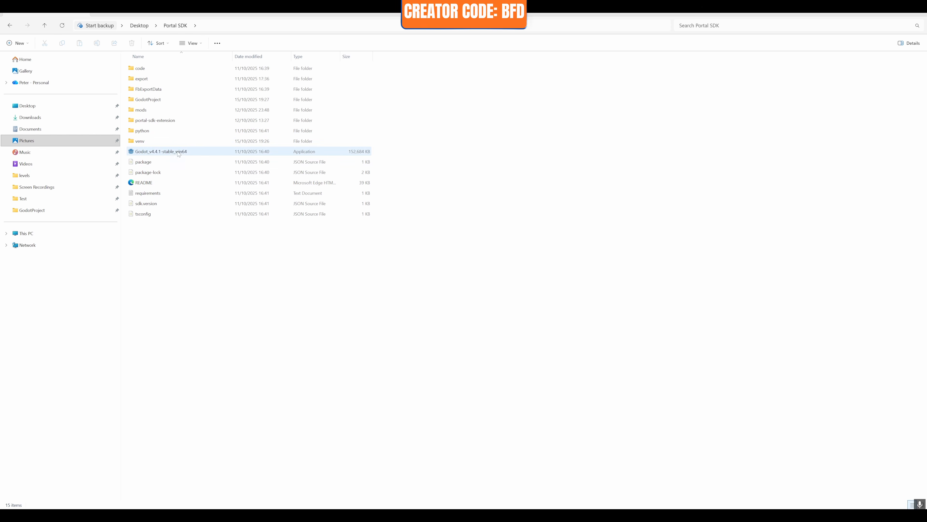
double_click(163, 152)
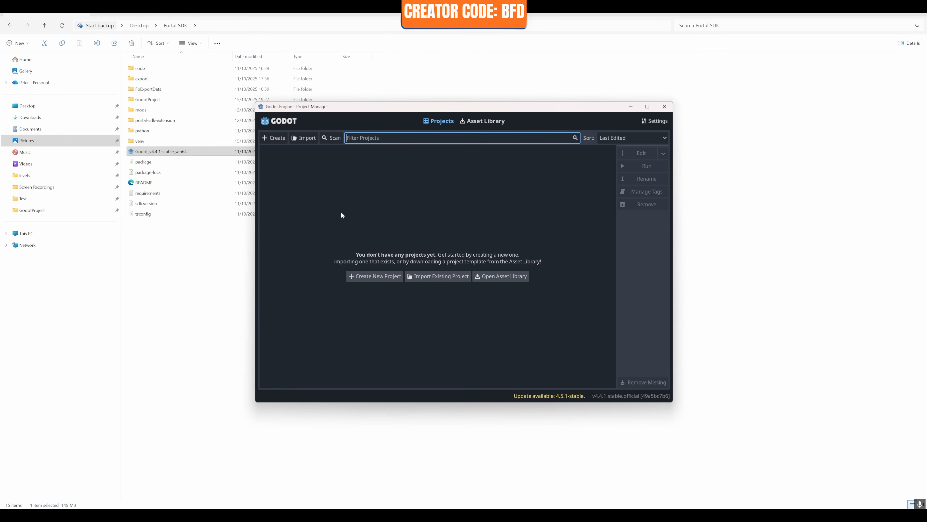
drag(425, 109, 568, 71)
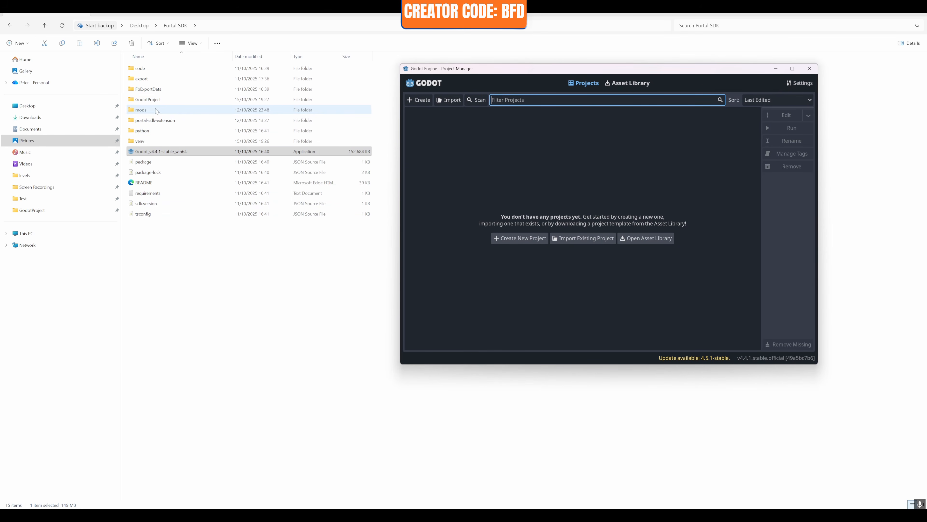
double_click(158, 101)
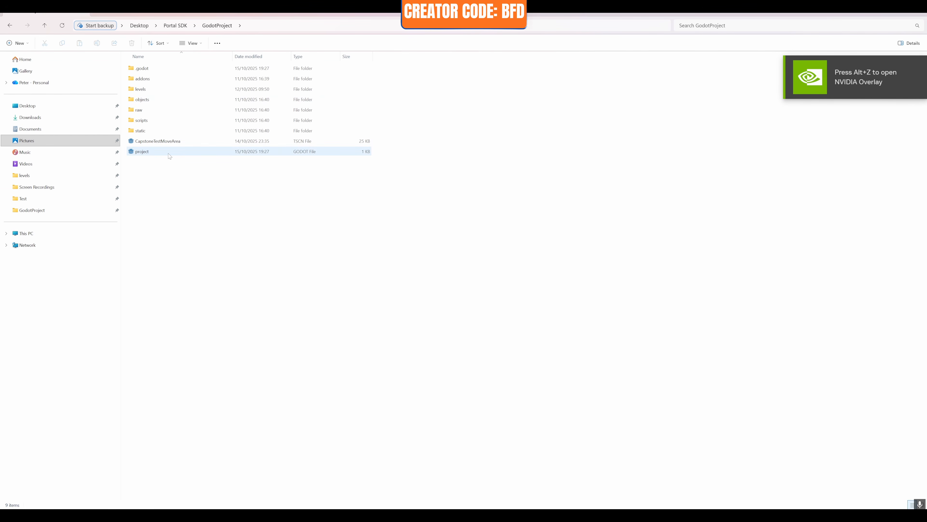
double_click(158, 152)
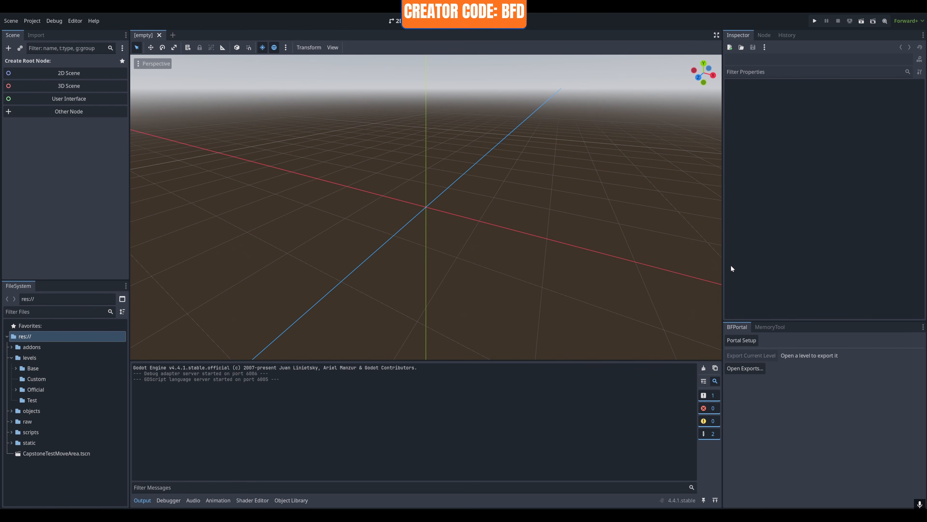
Step: Run the Portal Setup for the project and dismiss its completion message
click(744, 340)
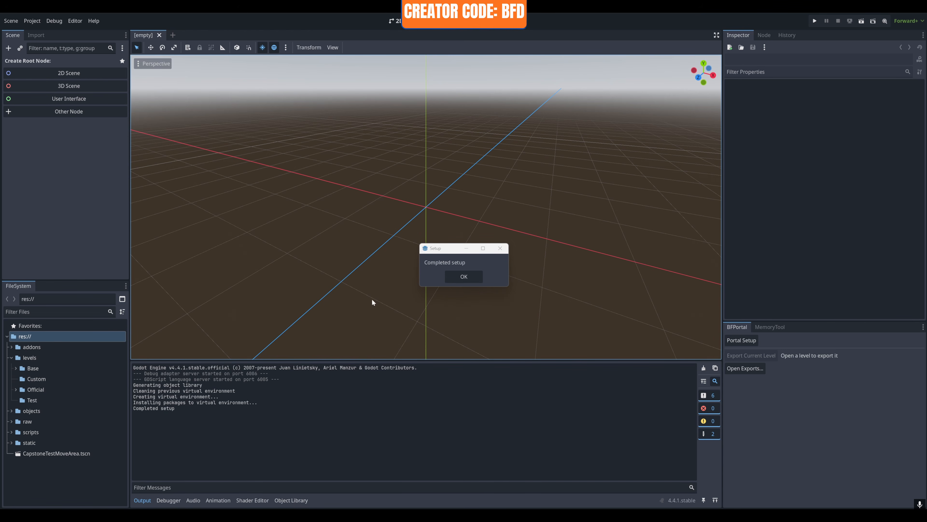
click(461, 279)
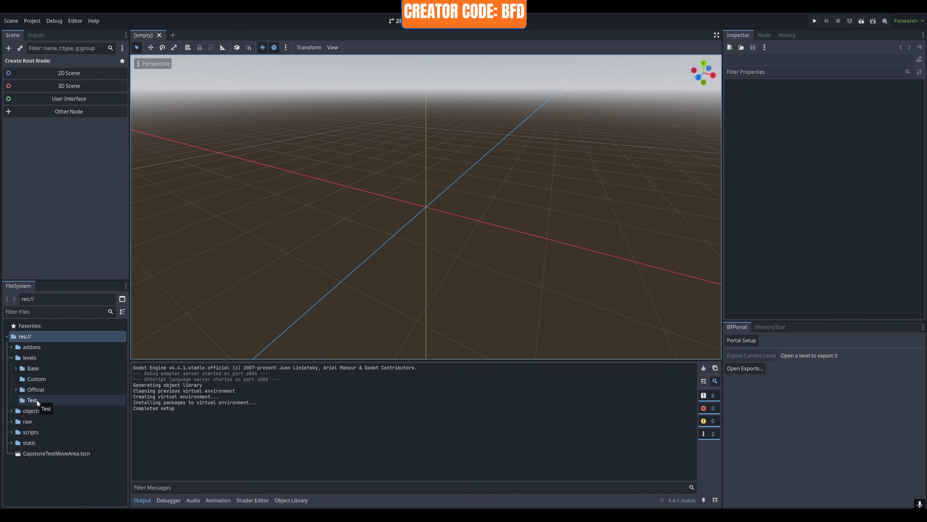
Step: Duplicate the MP_Capstone.tscn level in the levels/Base folder under the name "Domination Experience"
click(12, 358)
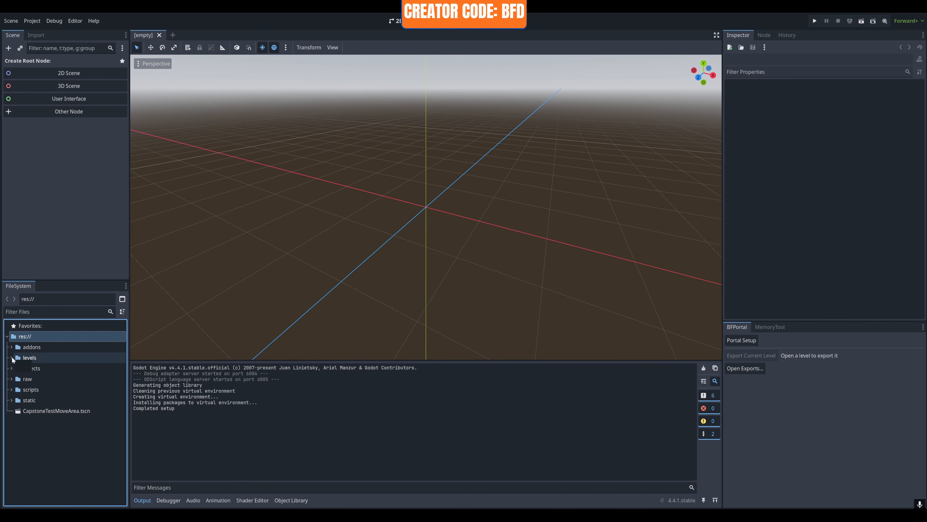
click(12, 357)
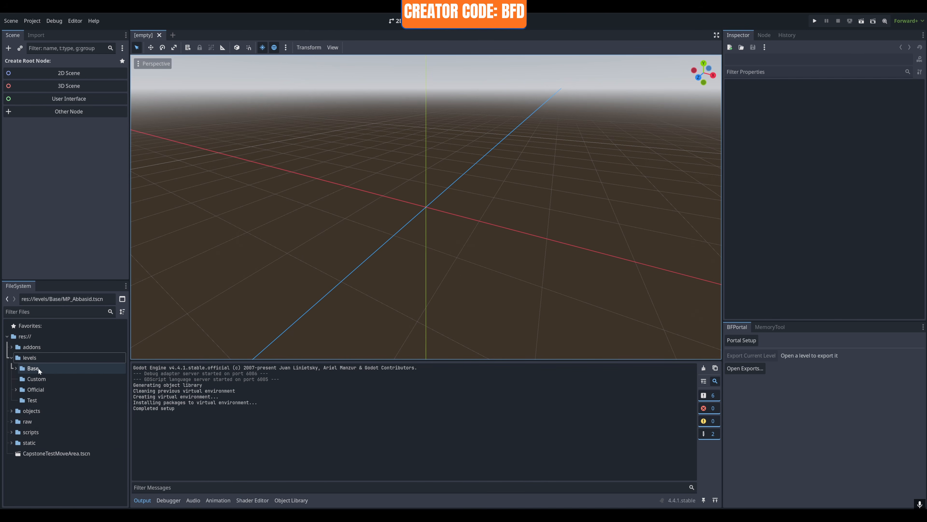
click(15, 368)
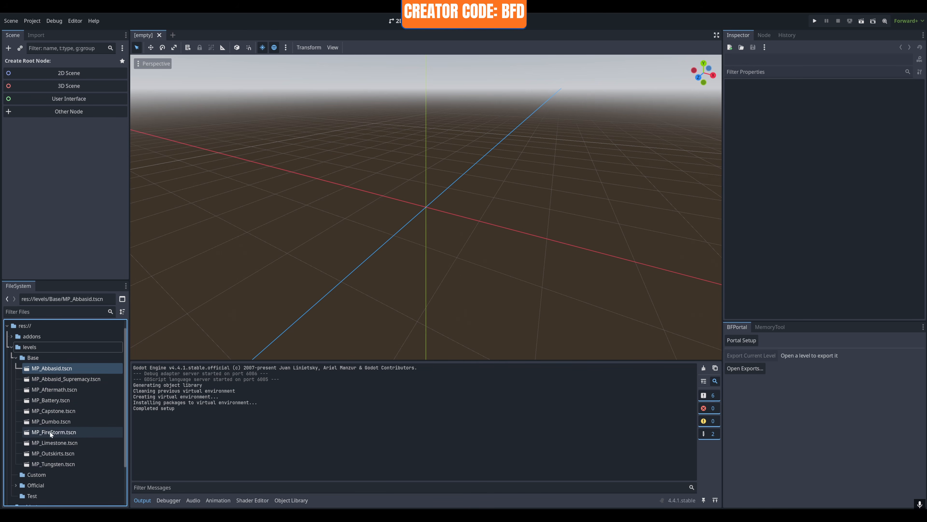
click(60, 409)
right_click(60, 409)
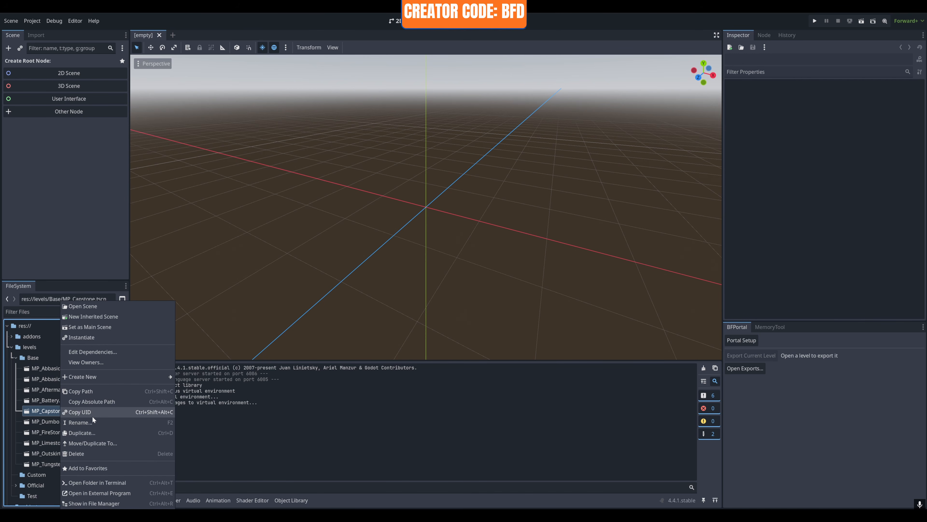
click(84, 432)
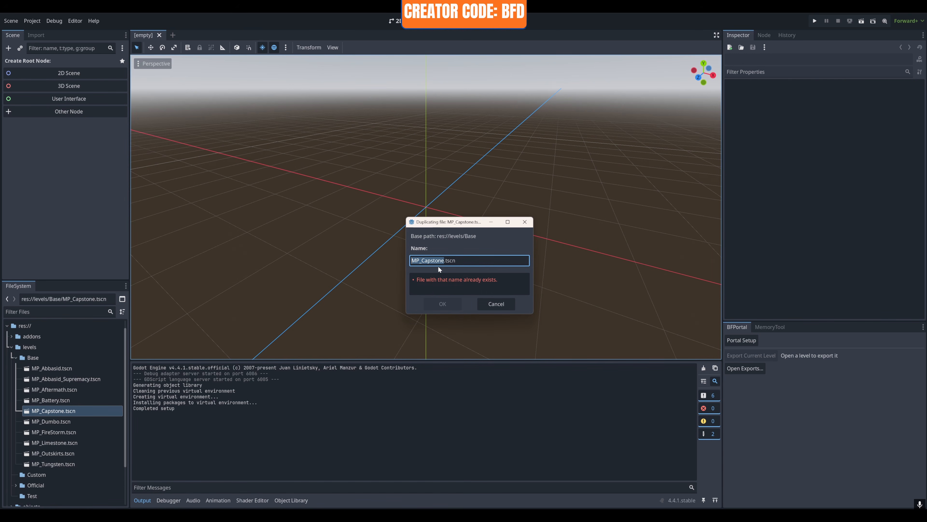
text(D)
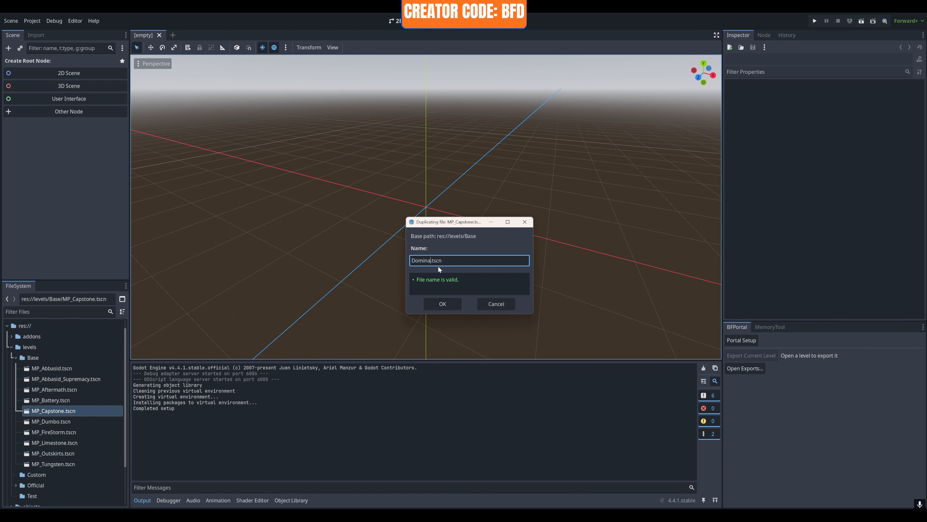
text(omination Experience)
click(441, 304)
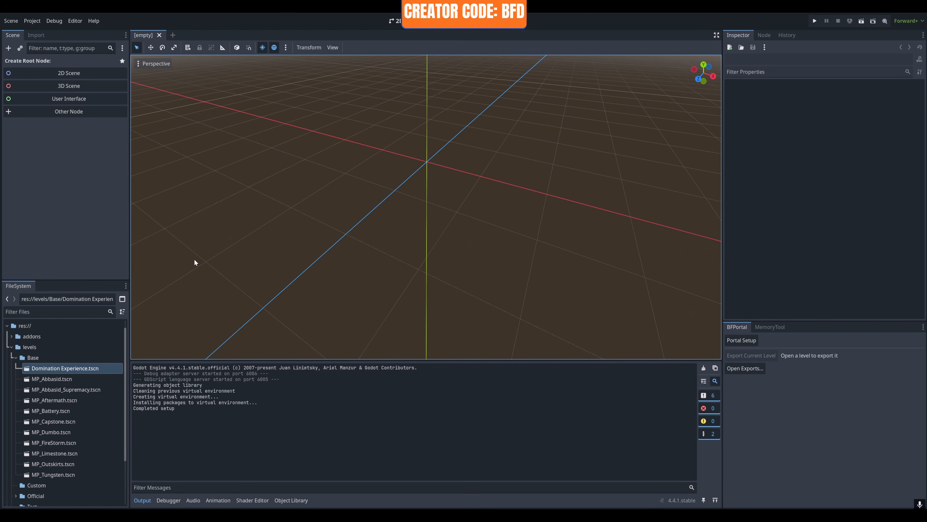
Step: Open the Domination Experience scene and bring the whole Capstone map into view
click(71, 367)
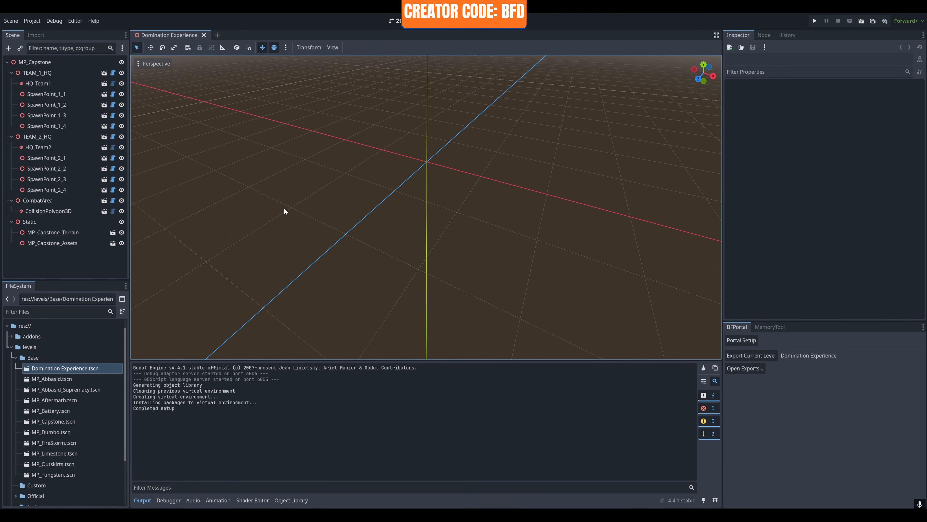
scroll(382, 169, down, 5)
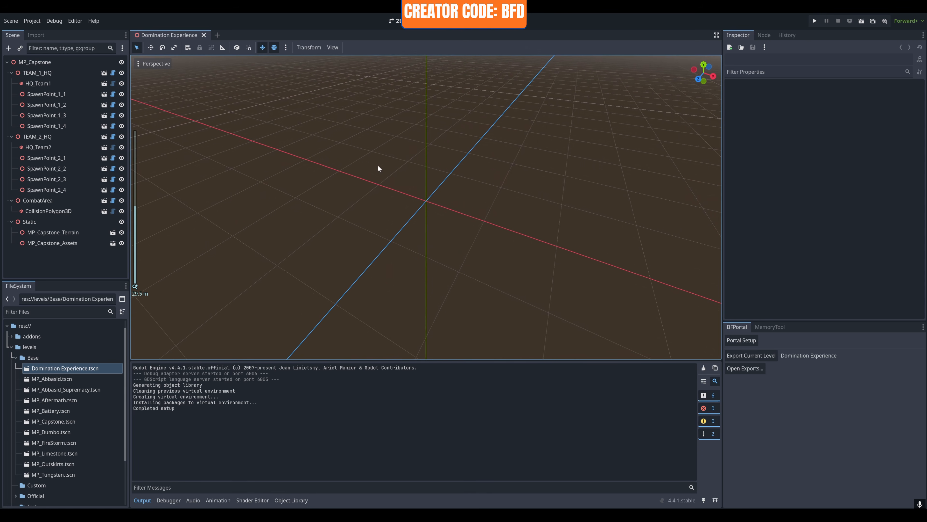
scroll(376, 165, down, 15)
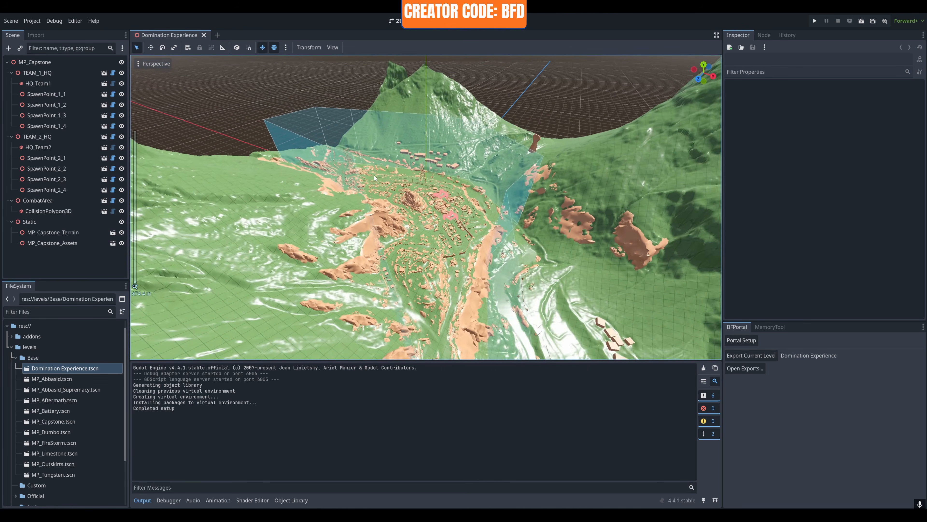
mouse_move(429, 205)
middle_down()
mouse_move(319, 229)
mouse_move(426, 216)
mouse_move(422, 206)
middle_up()
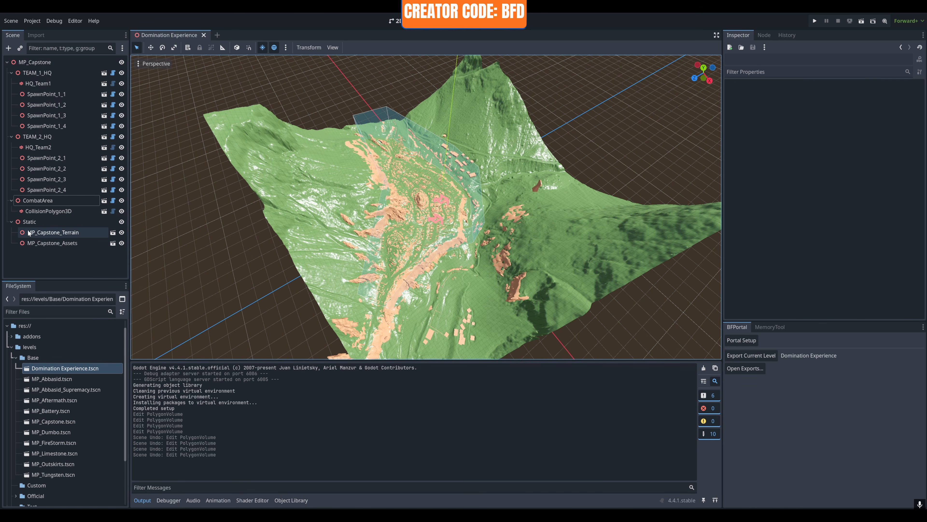
Step: Collapse the TEAM_1_HQ, TEAM_2_HQ and CombatArea nodes in the scene tree, keeping the Static node expanded
click(7, 62)
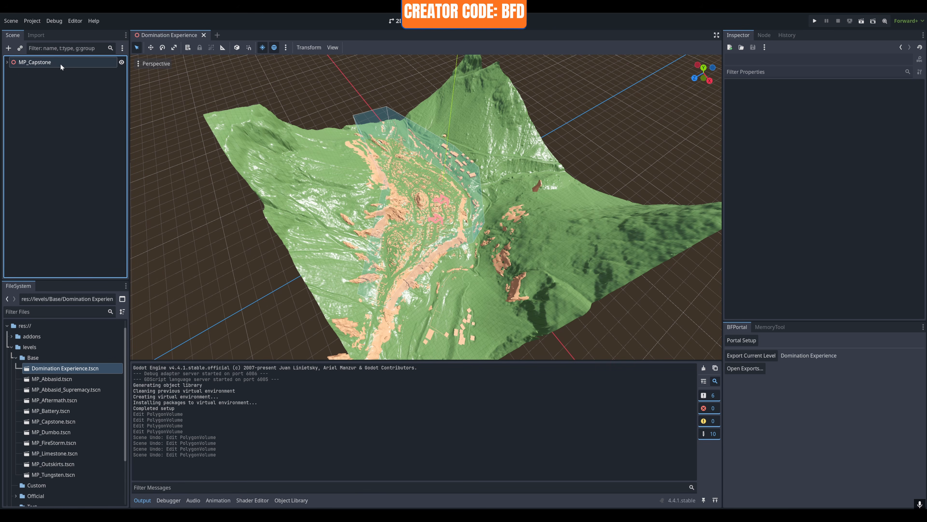
click(7, 62)
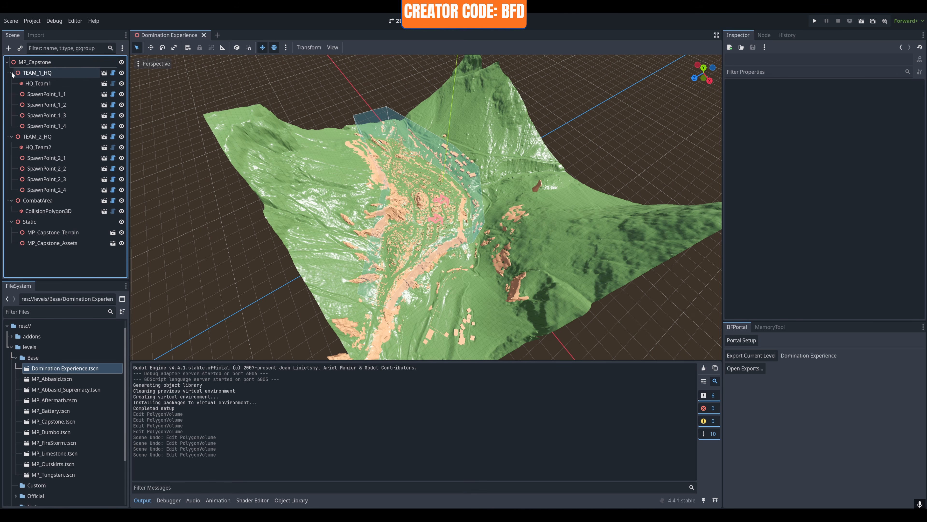
click(11, 73)
click(11, 74)
click(12, 73)
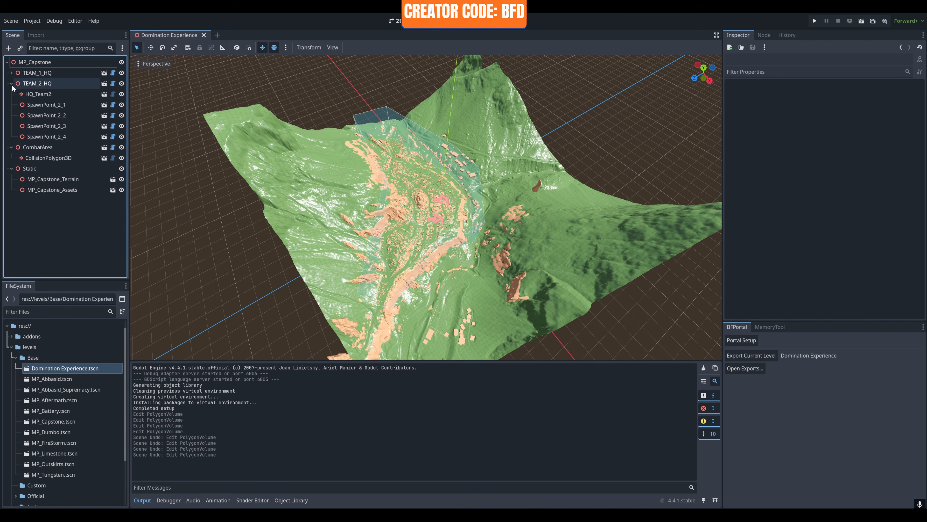
click(11, 83)
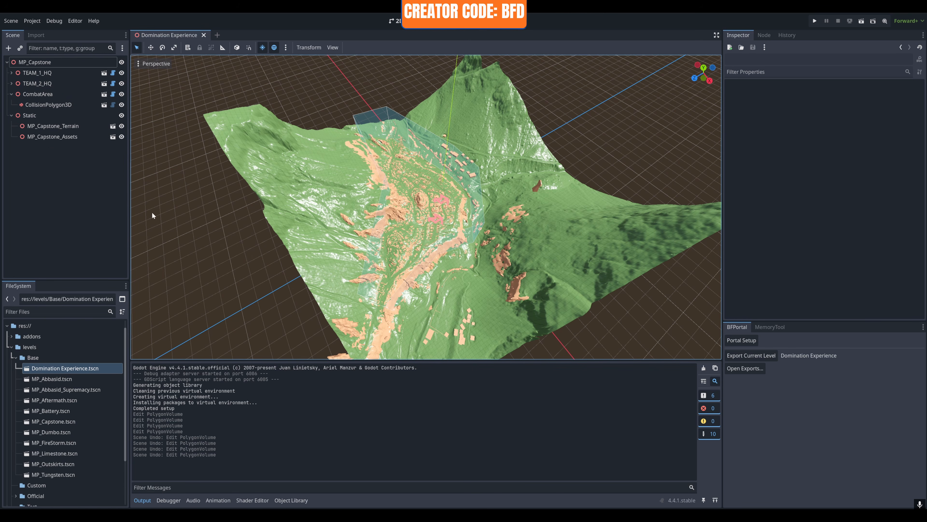
click(11, 94)
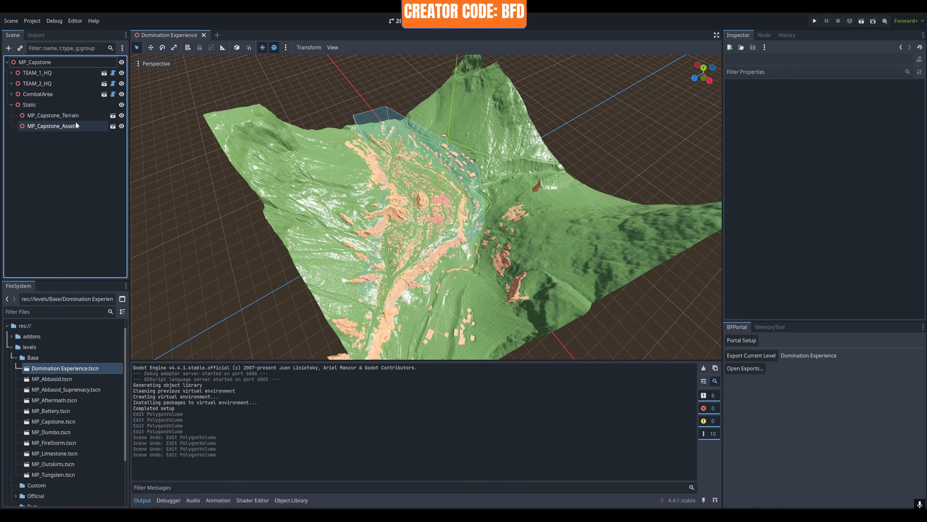
Step: Hide and show again first MP_Capstone_Terrain and then MP_Capstone_Assets to examine what each contributes to the map
click(121, 115)
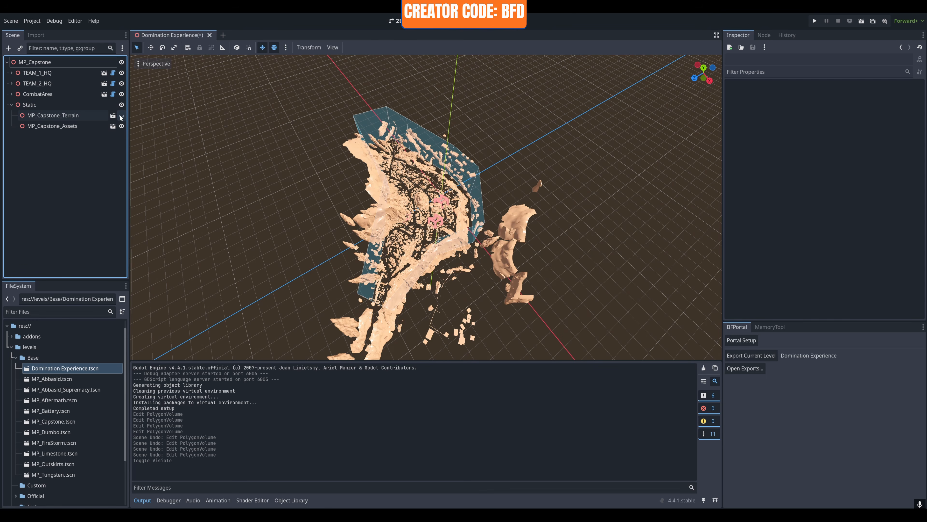
click(122, 117)
click(121, 127)
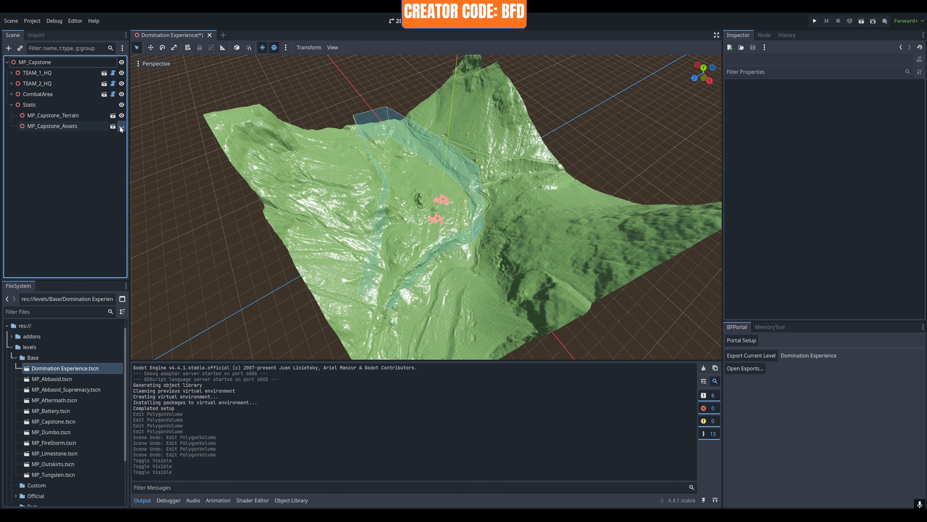
click(121, 126)
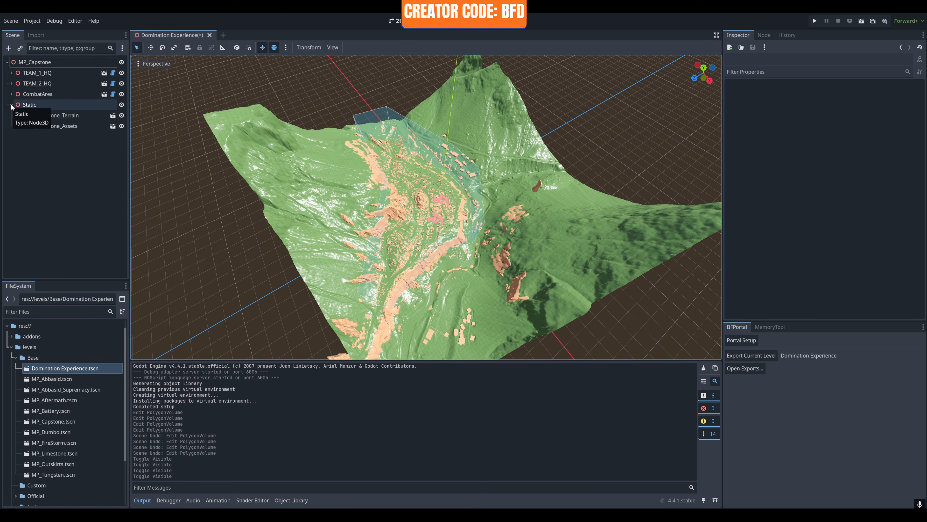
Step: Select the CombatArea's CollisionPolygon3D and reshape its boundary by moving two points inward, one to about (-116.74, -186.15)
click(11, 94)
double_click(47, 104)
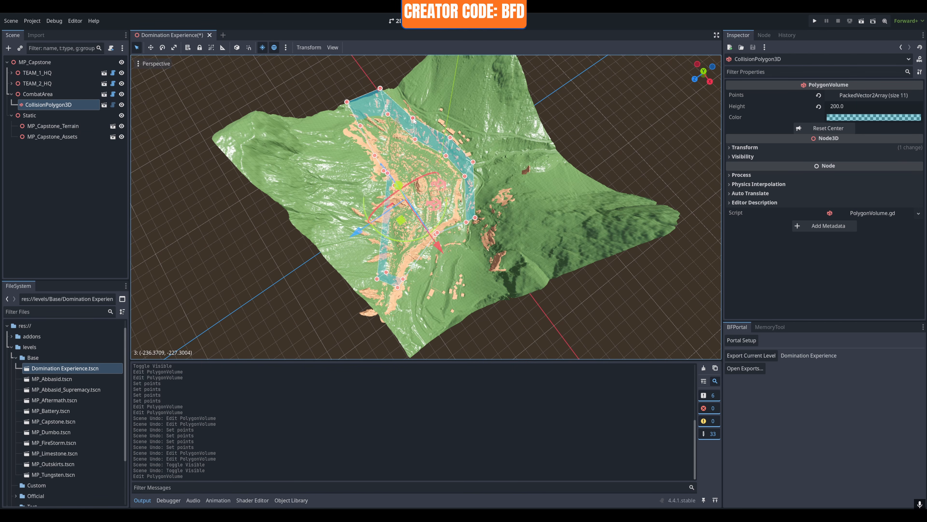
drag(413, 118, 421, 143)
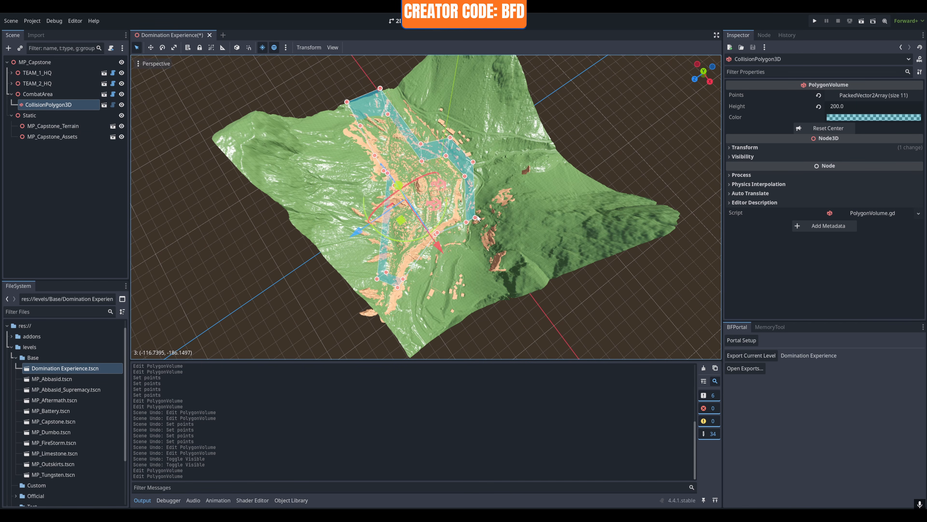
drag(474, 217, 450, 184)
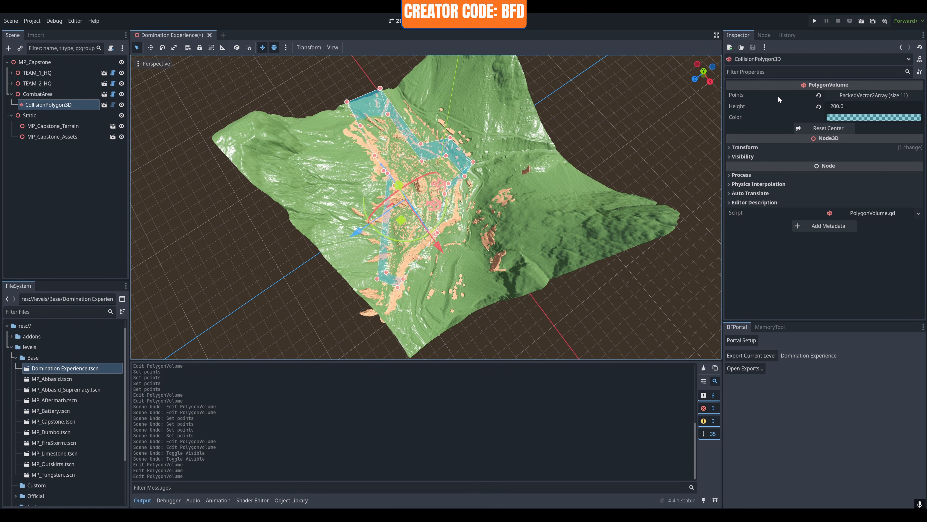
Step: Delete eight points from index 3 onward in the CollisionPolygon3D point array, leaving three, and add one new point
click(857, 94)
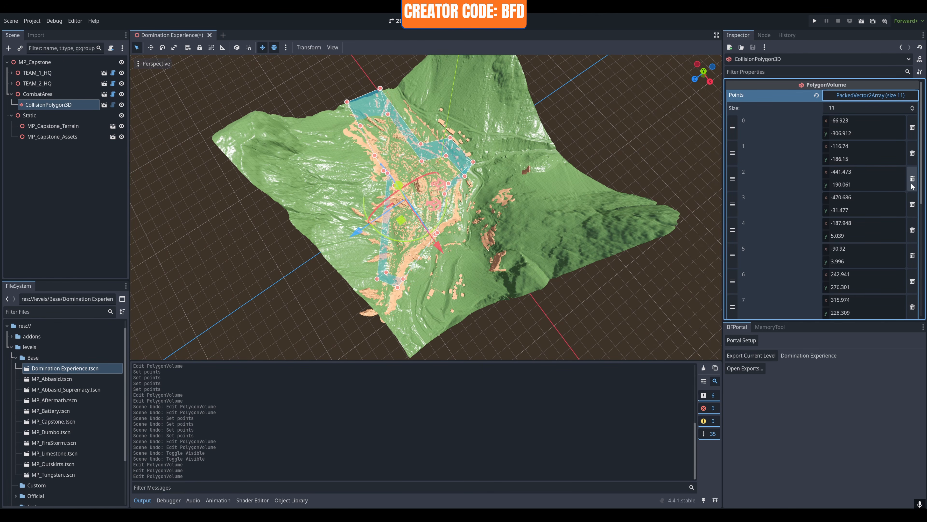
click(912, 205)
click(912, 205)
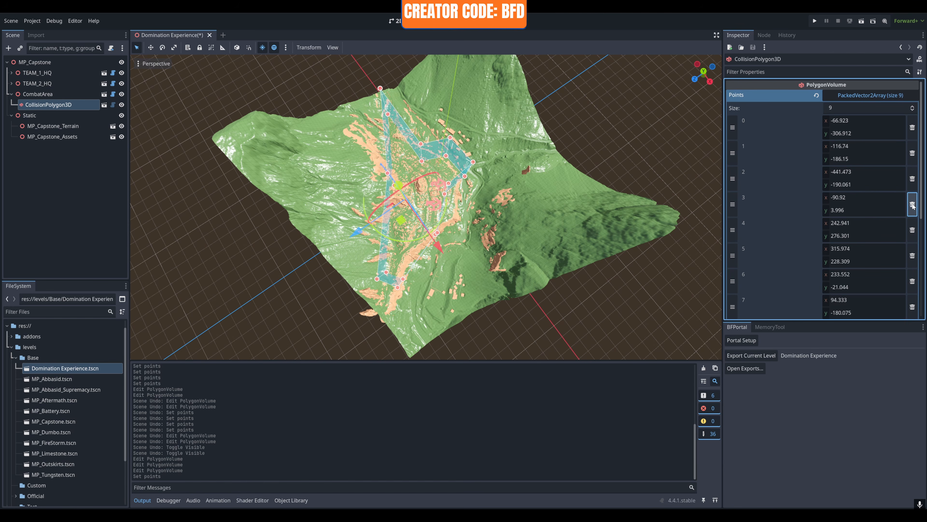
click(913, 204)
click(913, 204)
click(913, 204)
click(912, 204)
click(912, 204)
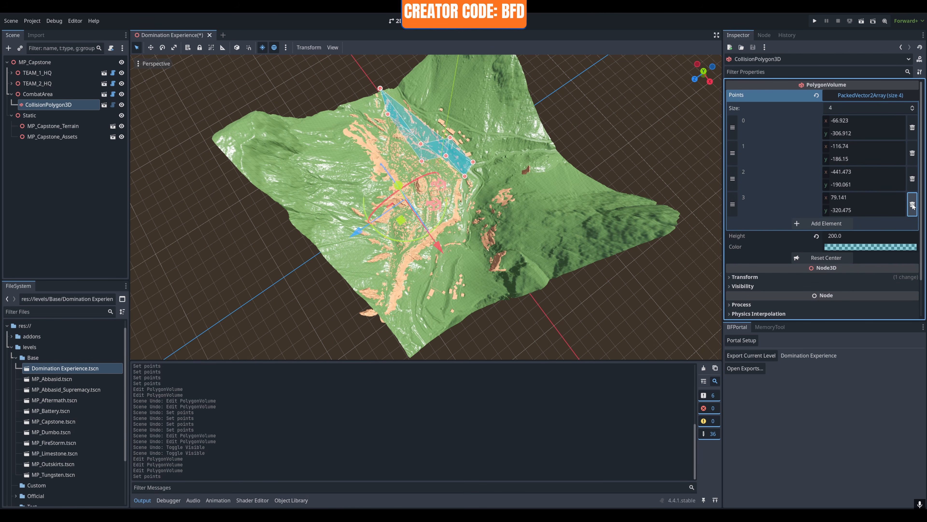
click(913, 205)
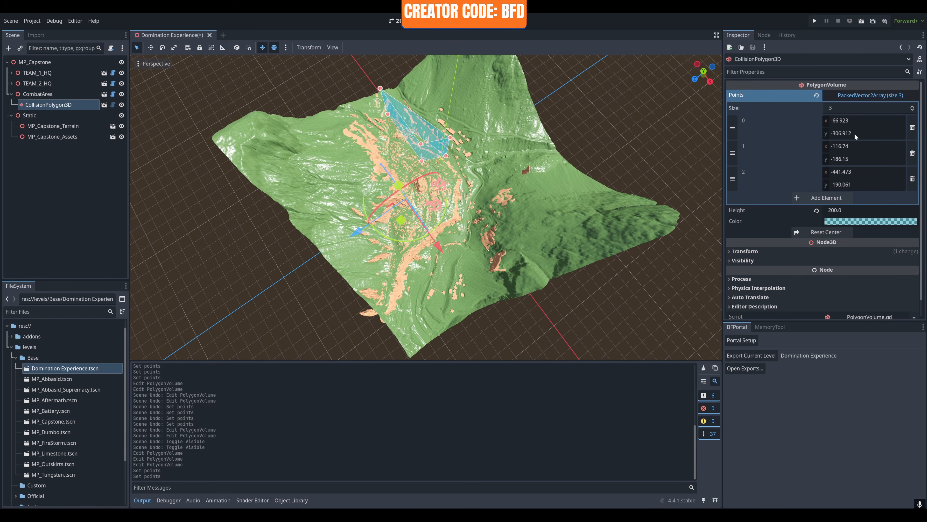
scroll(809, 176, down, 1)
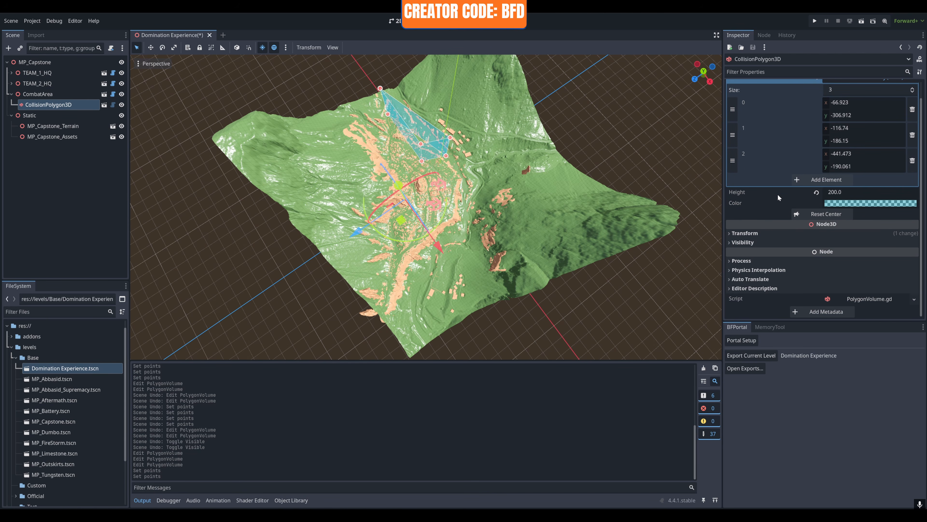
click(817, 180)
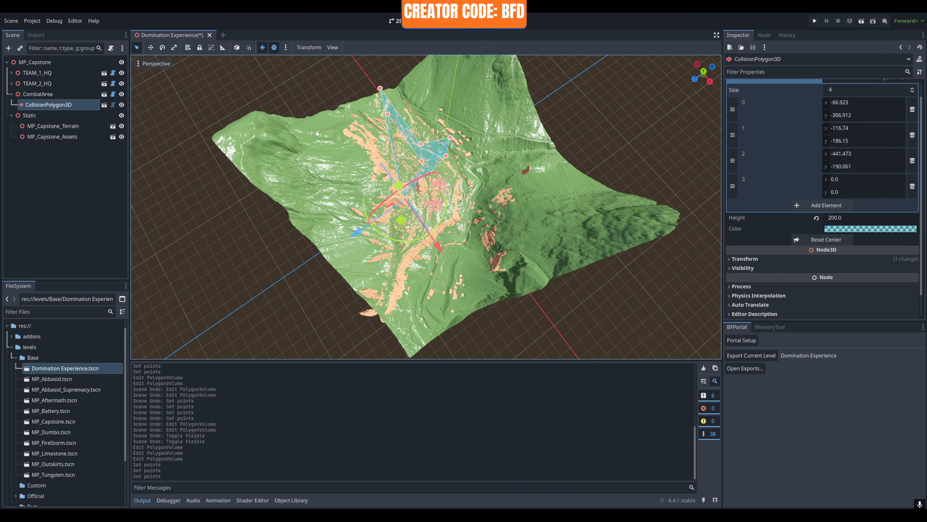
Step: Reshape the CollisionPolygon3D into a compact four-sided area, moving points 1 to 3 to about (-188, -273), (-162, -118) and (-15, -41)
drag(421, 144, 427, 121)
drag(380, 88, 429, 161)
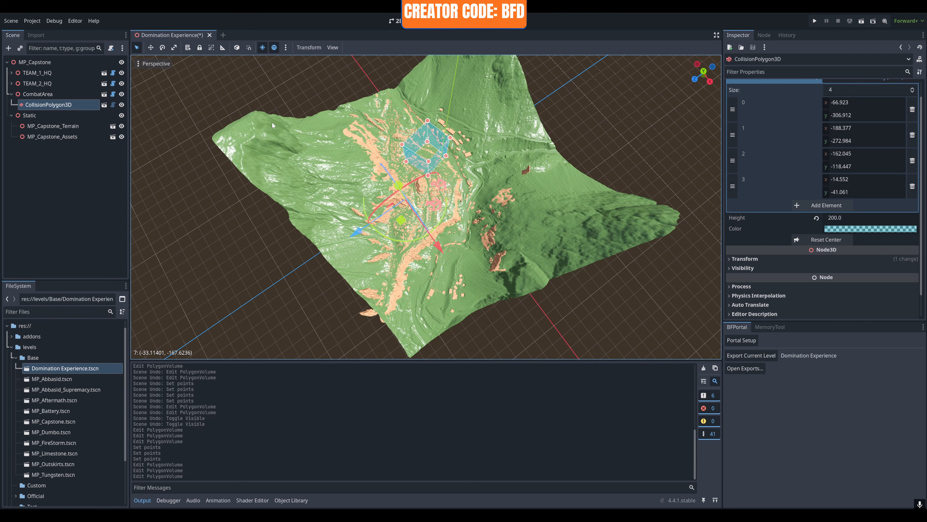
click(162, 62)
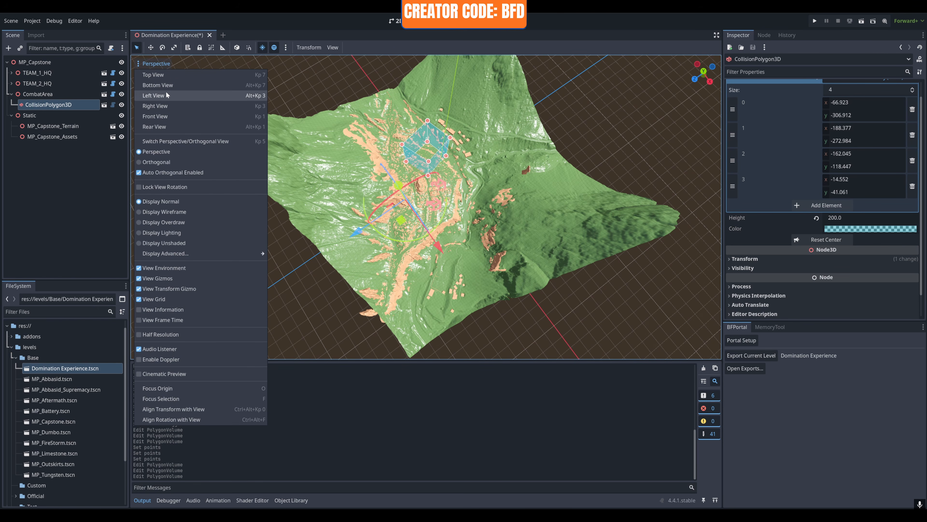
click(160, 74)
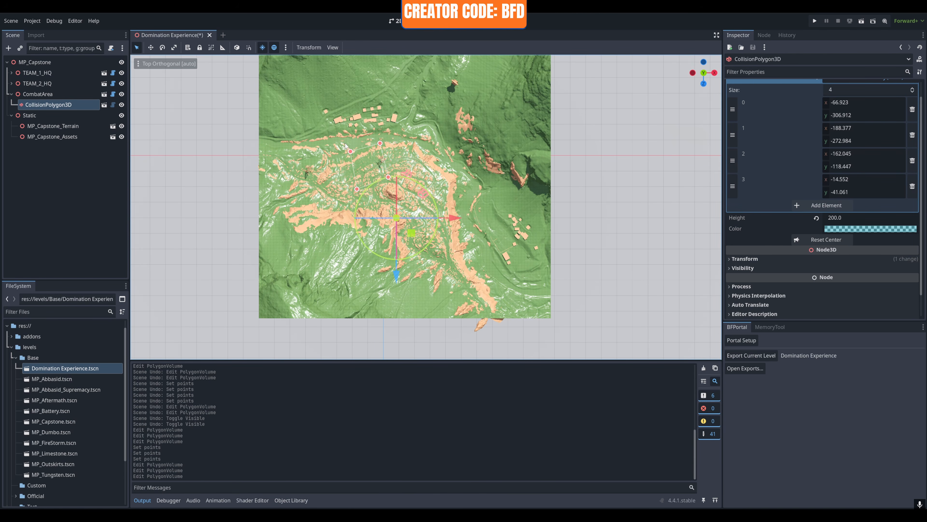
scroll(256, 164, up, 2)
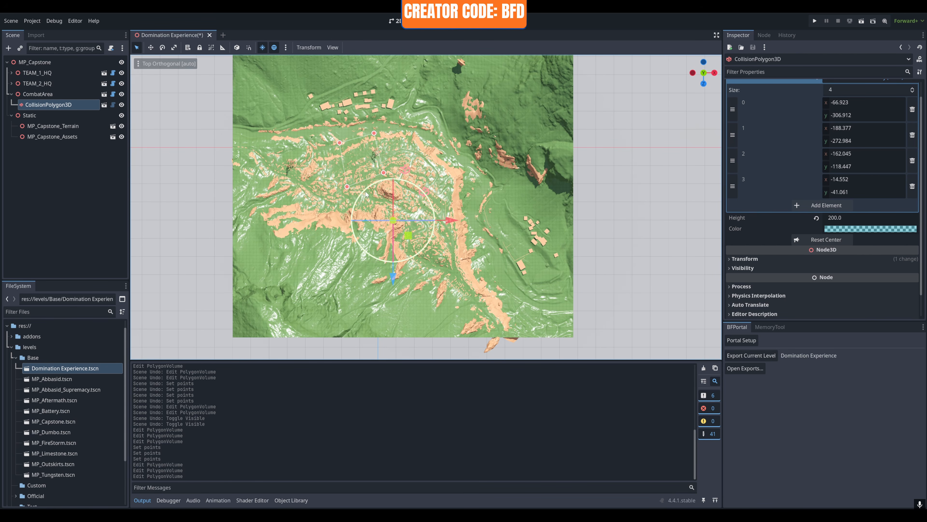
middle_drag(365, 198, 329, 179)
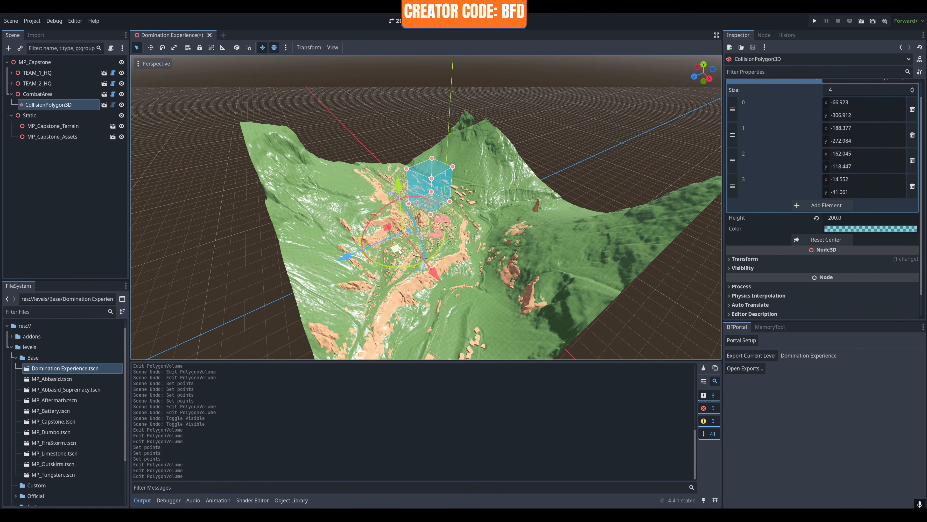
scroll(430, 261, up, 10)
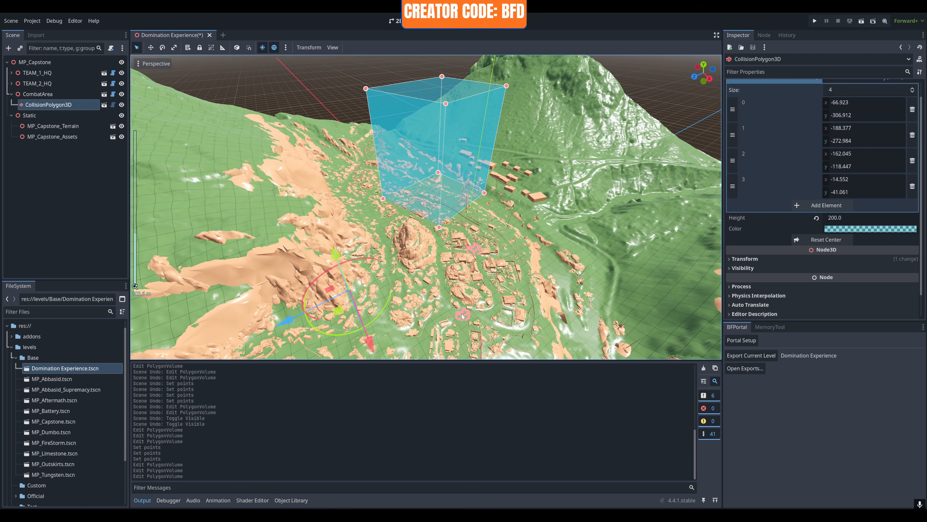
Step: Expand TEAM_1_HQ and focus the view on it, and in the project files collapse the levels folder and expand objects
click(11, 73)
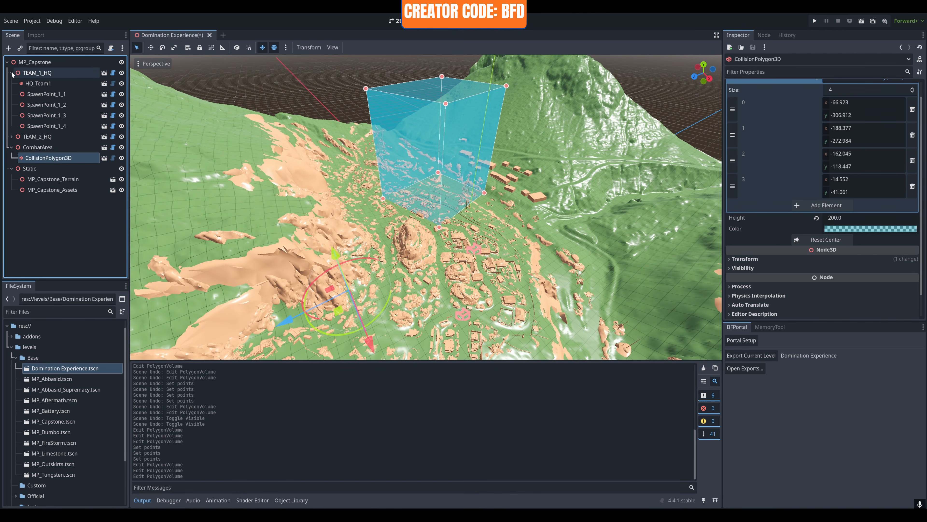
double_click(20, 76)
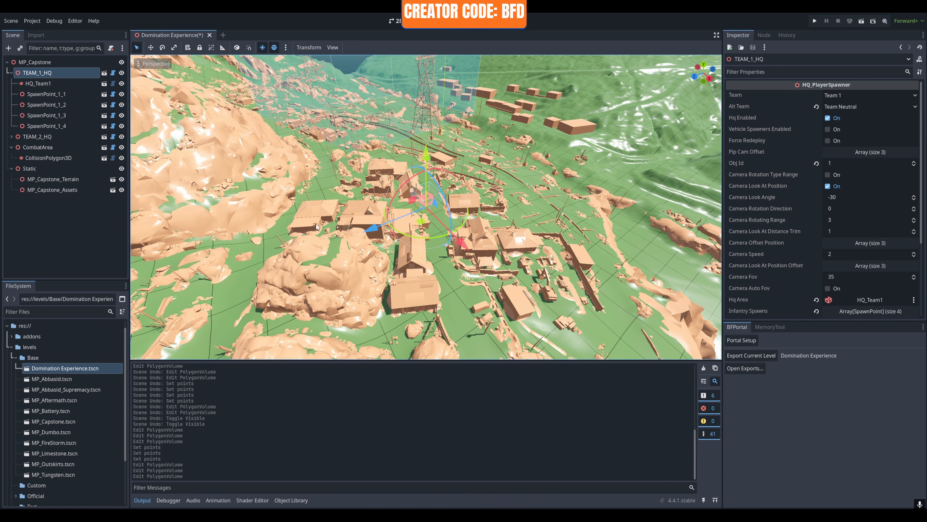
click(11, 347)
click(11, 368)
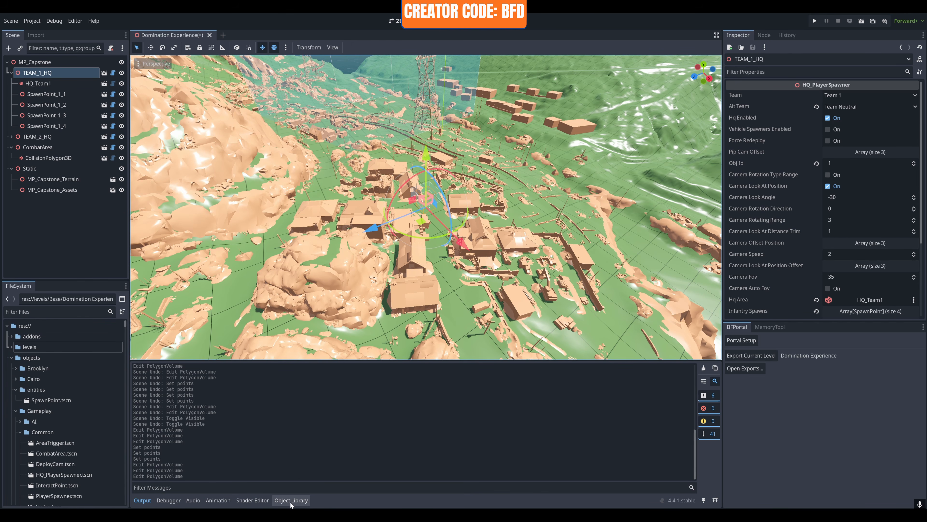
Step: Place an AmmoChest_Small_01 from the MP_Capstone object library on the map near the village
click(291, 500)
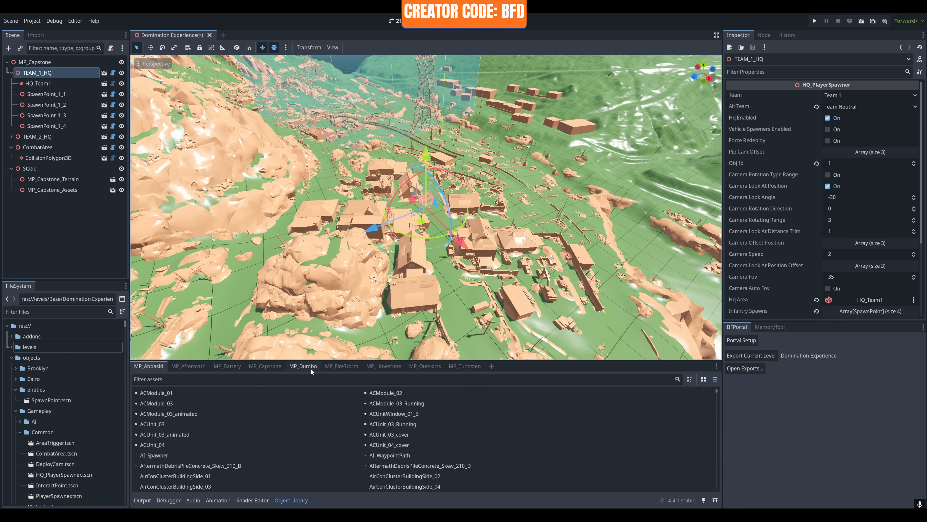
click(256, 366)
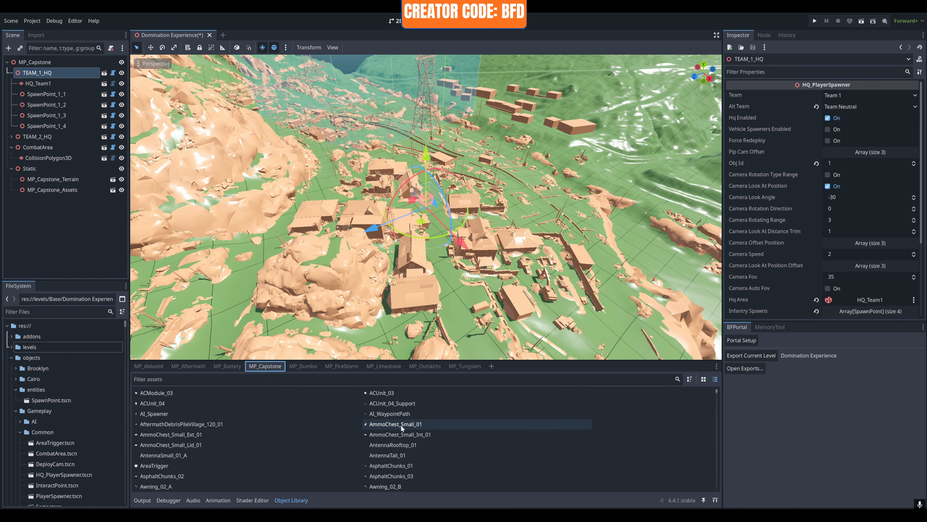
drag(401, 425, 513, 185)
mouse_move(530, 277)
middle_down()
mouse_move(538, 273)
mouse_move(514, 255)
mouse_move(530, 282)
mouse_move(521, 282)
middle_up()
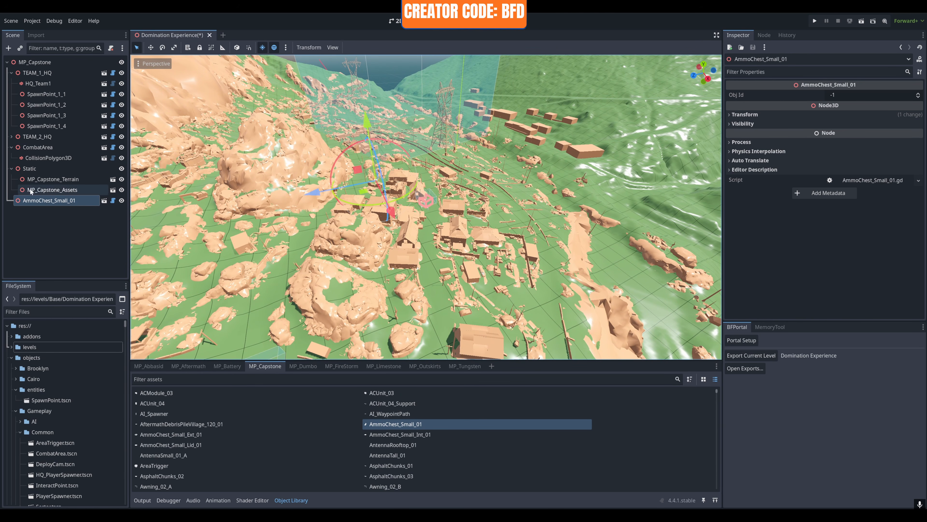
Step: Enable Editable Children on MP_Capstone_Terrain and on its Mesh child to expose the Terrain mesh
right_click(52, 179)
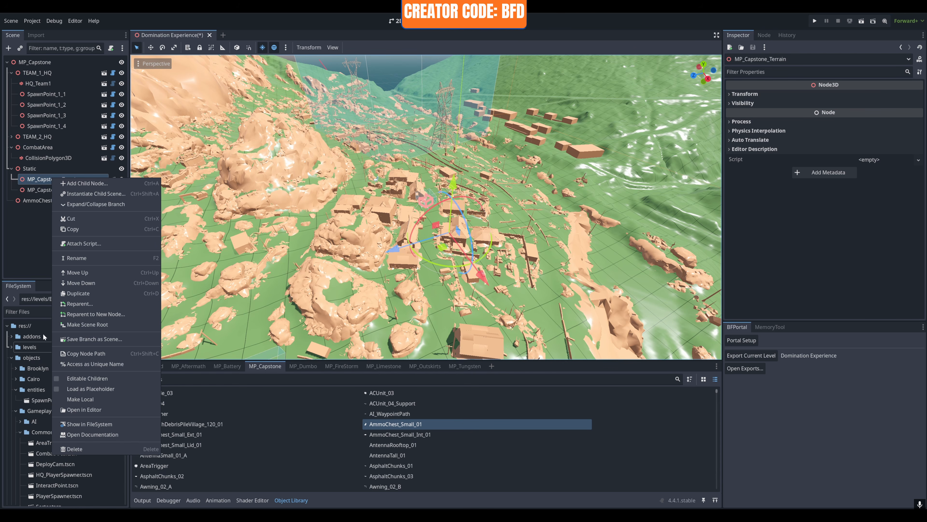
right_click(38, 179)
right_click(37, 179)
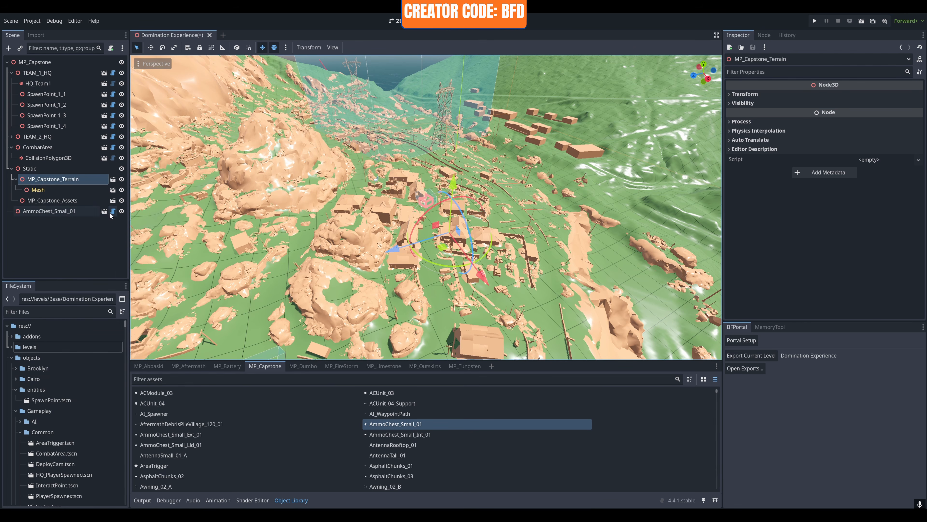
right_click(40, 188)
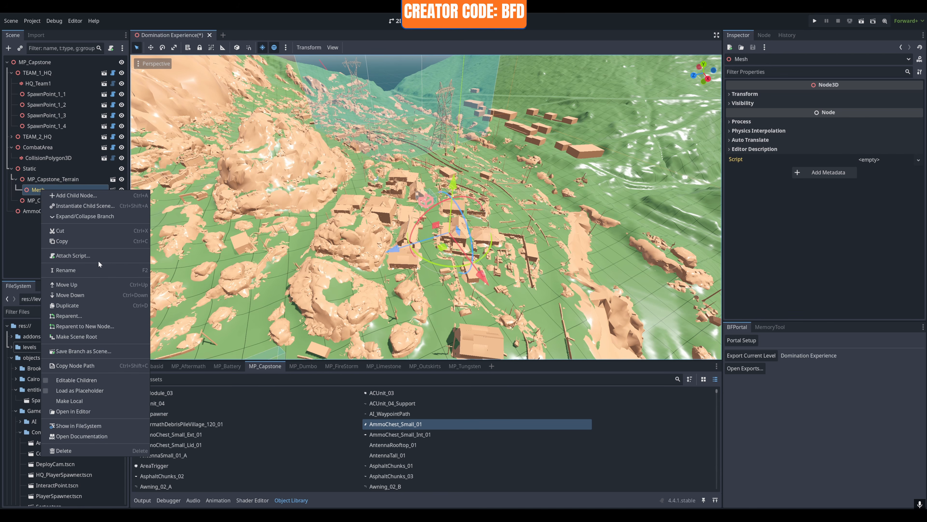
click(69, 380)
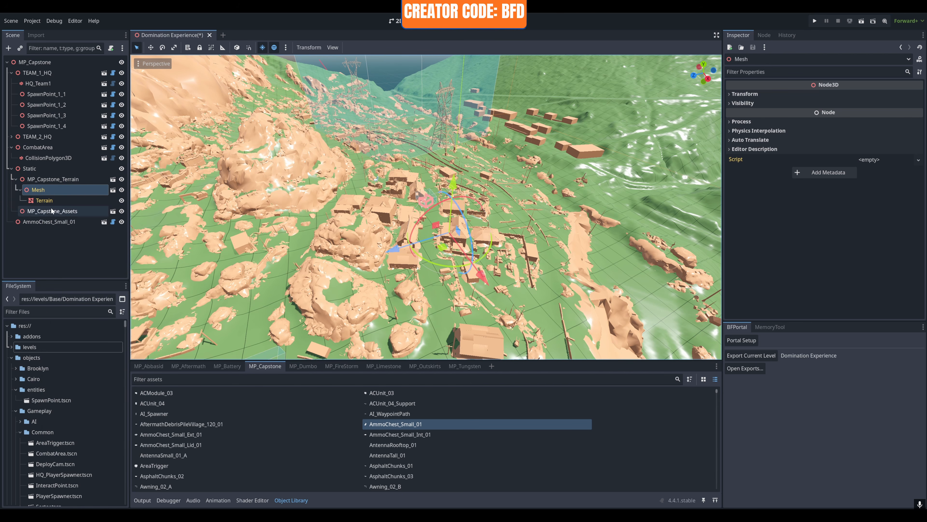
Step: Create a collision shape for the Terrain mesh with Static Body Child placement and Trimesh type
click(47, 201)
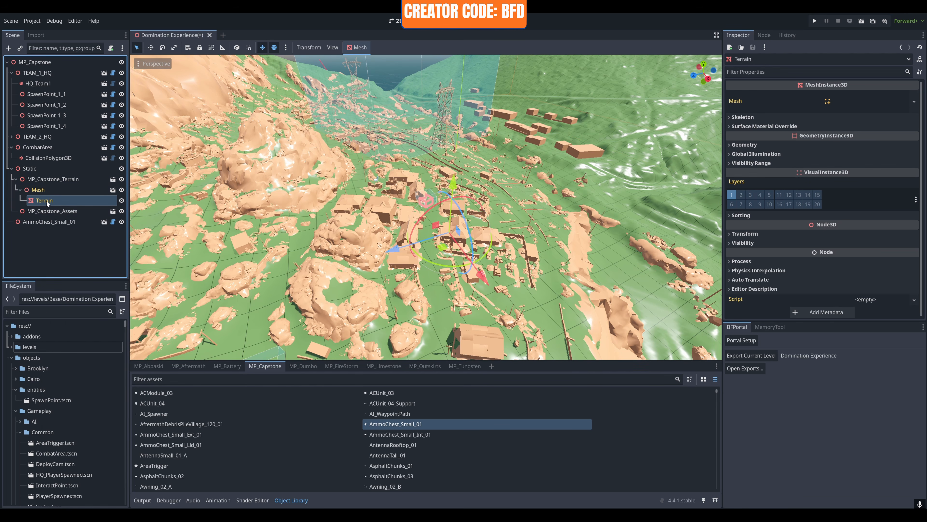
click(361, 50)
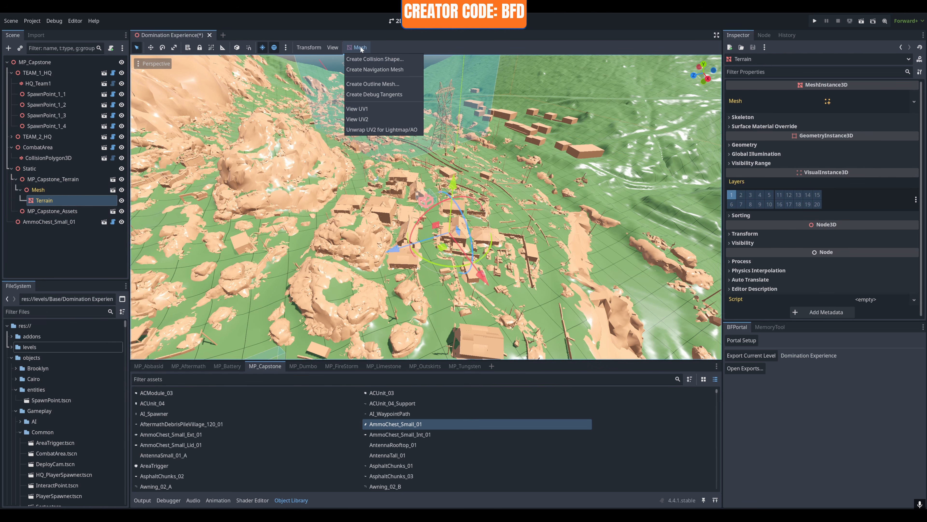
click(364, 60)
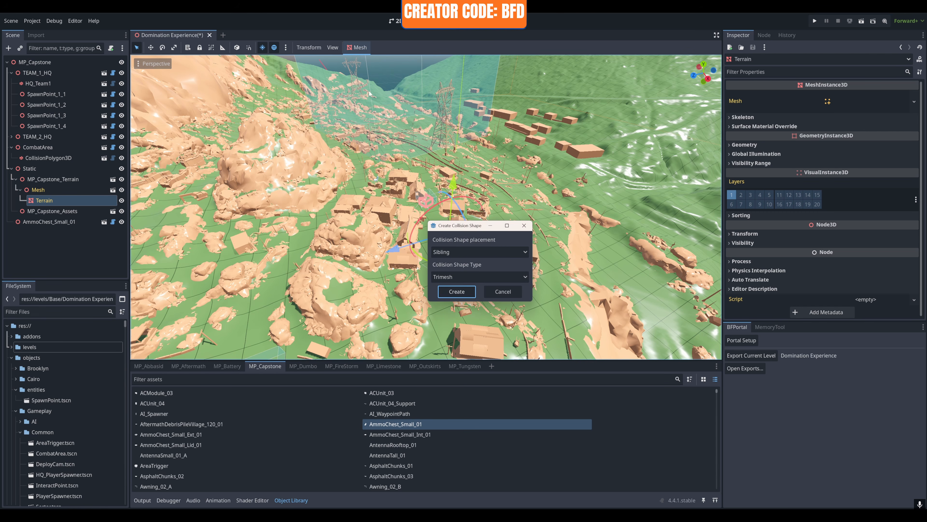
click(447, 251)
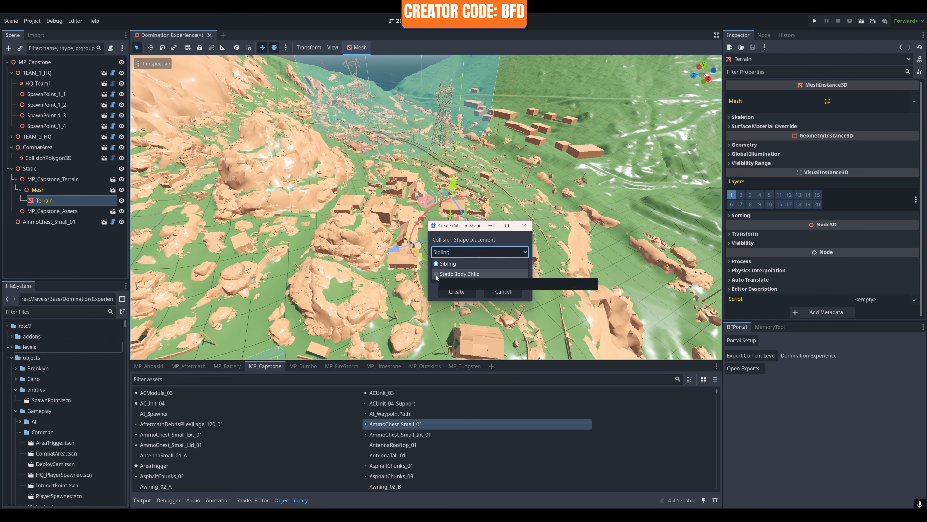
click(460, 273)
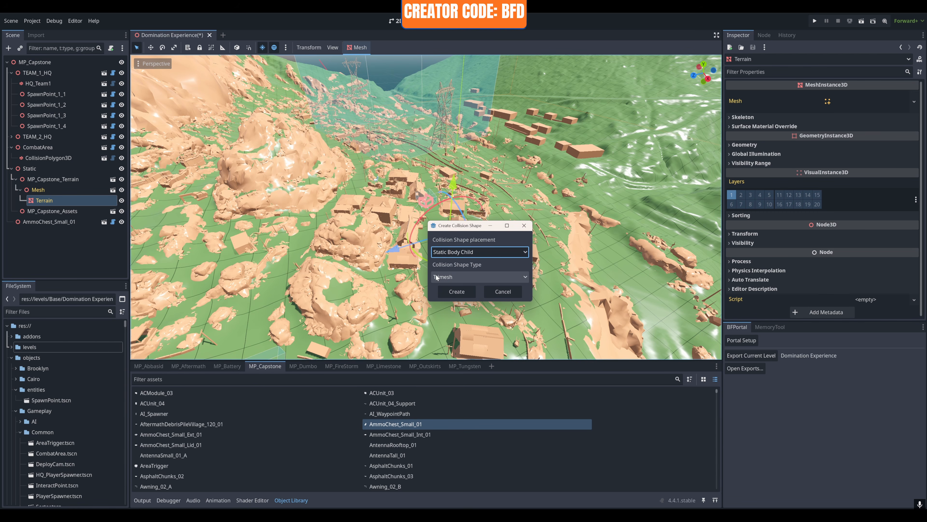
click(449, 292)
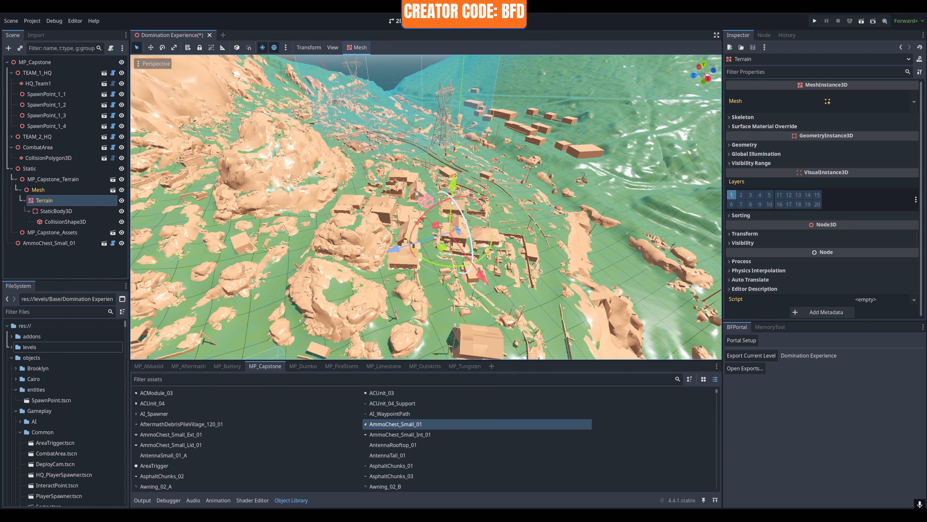
Step: Delete the AmmoChest_Small_01 node from the scene
click(52, 241)
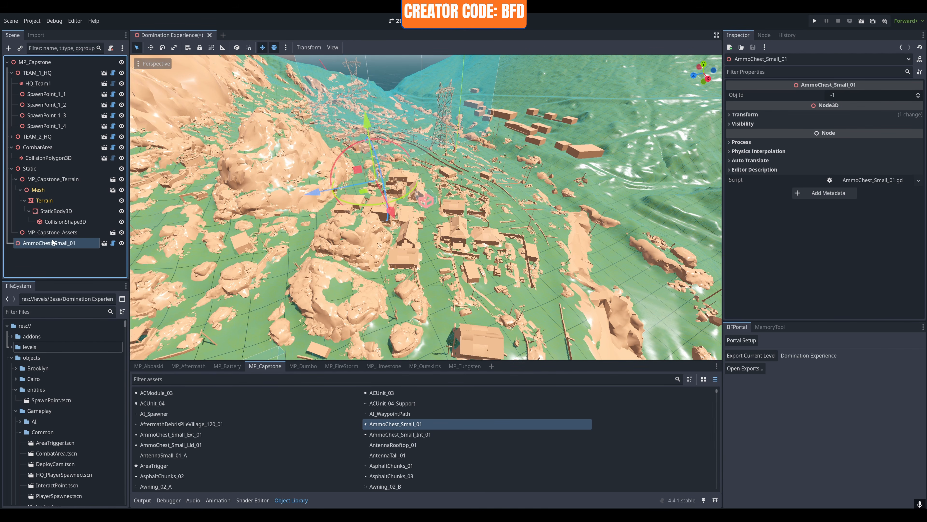
key(Delete)
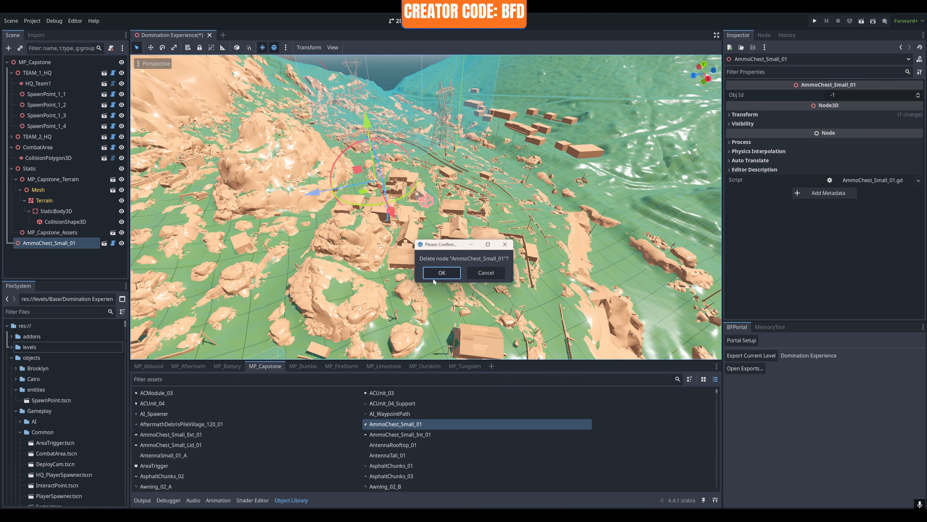
click(442, 275)
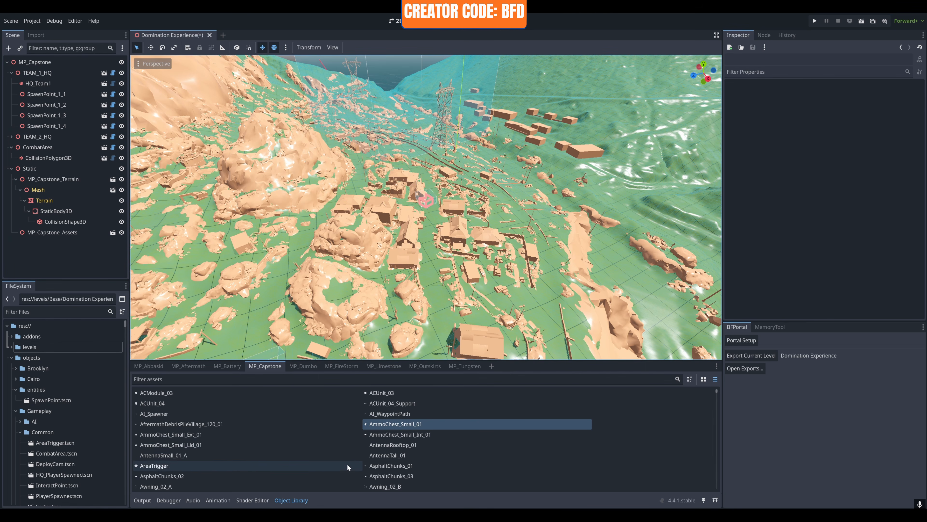
Step: Place a BarrelOilExplosive_01 from the MP_Capstone library on the terrain beside the village and check that it rests on the ground
scroll(303, 429, down, 1)
scroll(304, 431, down, 2)
drag(169, 479, 432, 298)
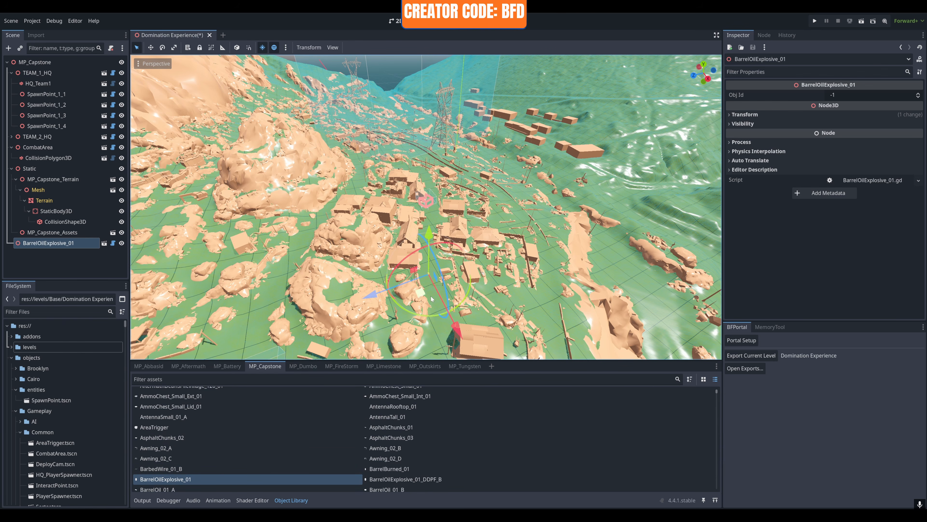
scroll(436, 299, up, 5)
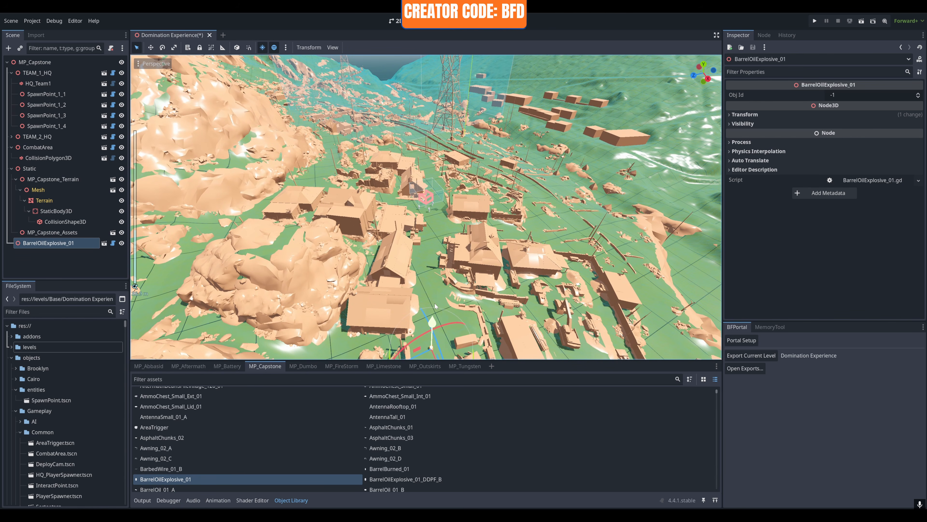
shift+middle_drag(435, 303, 435, 278)
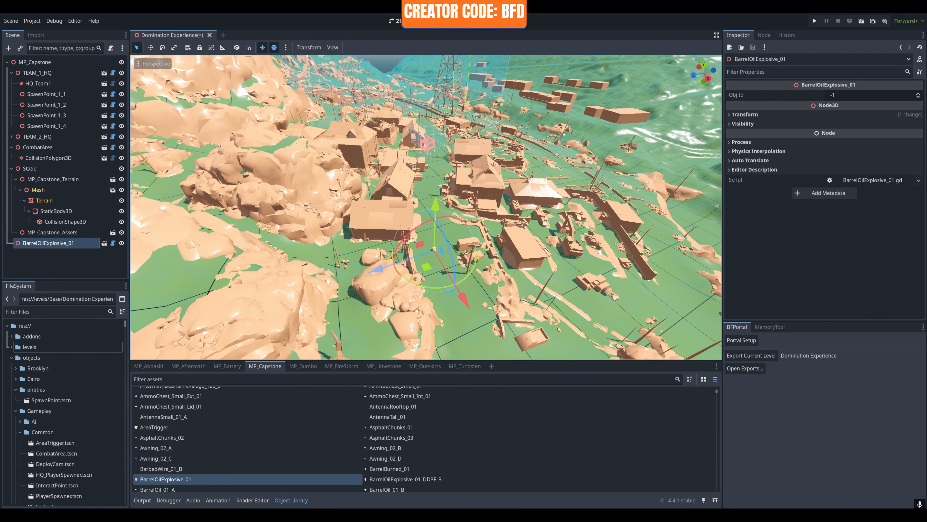
Step: Delete the BarrelOilExplosive_01 node from the scene
right_click(68, 244)
click(164, 503)
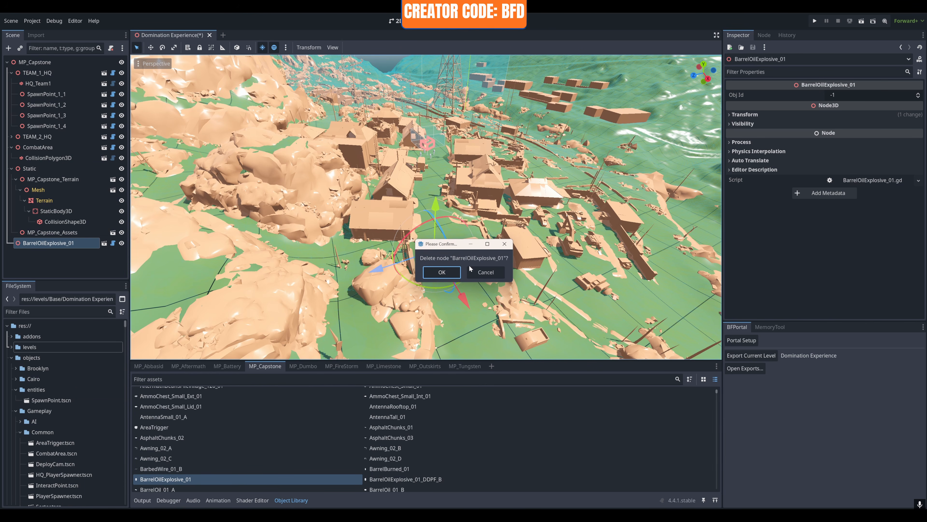
click(442, 272)
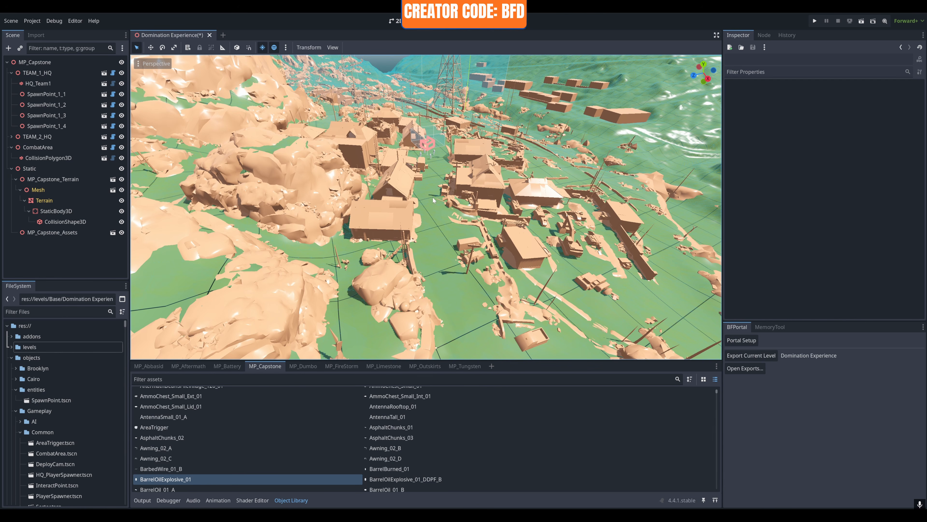
Step: Select TEAM_1_HQ and move it along its horizontal axes to the small building near the foot of the pylon
scroll(433, 197, down, 4)
shift+middle_drag(432, 200, 420, 255)
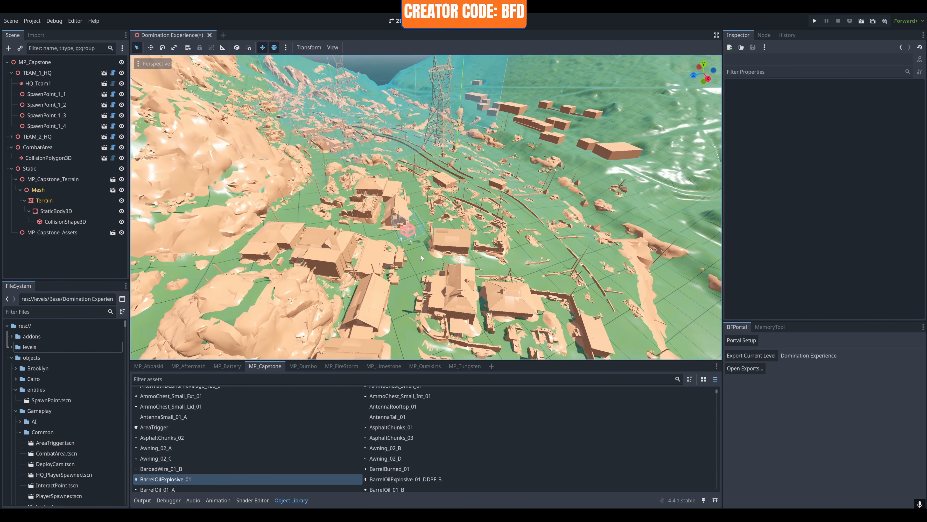
scroll(420, 255, up, 8)
scroll(420, 256, up, 2)
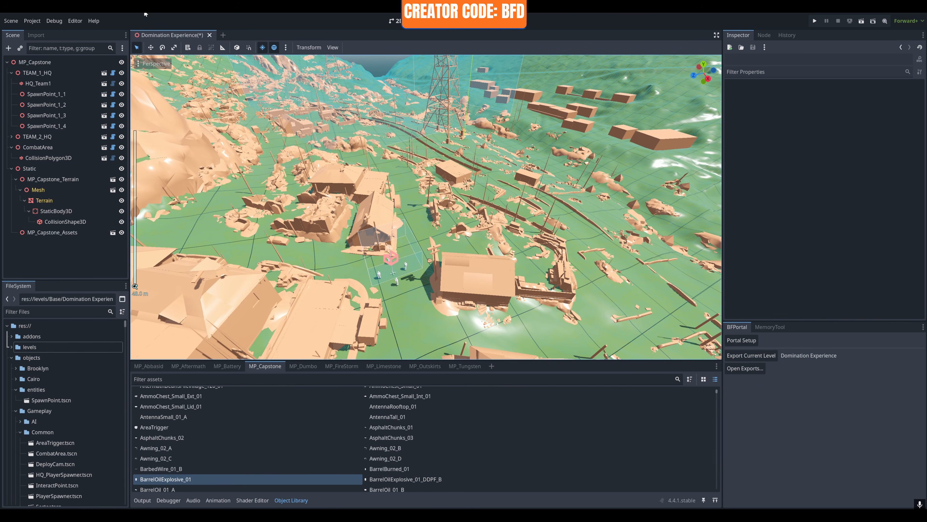
click(39, 73)
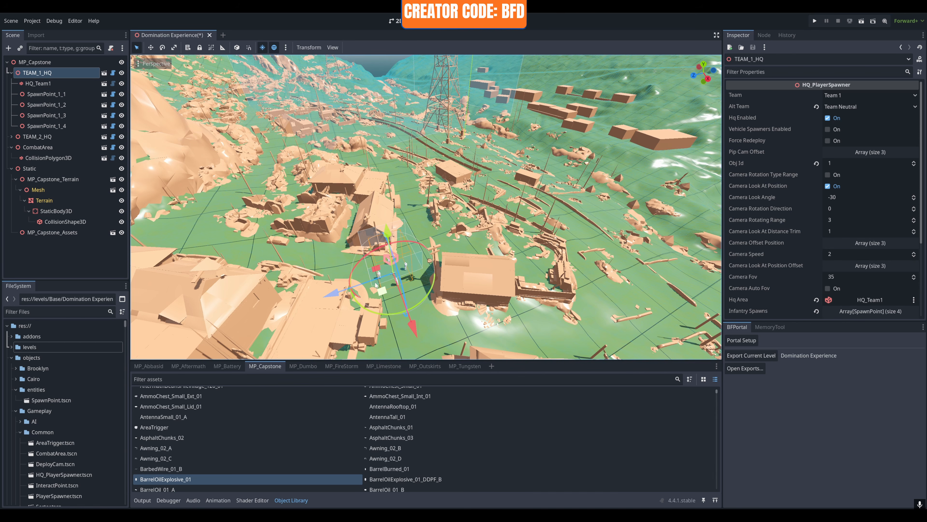
drag(333, 296, 470, 284)
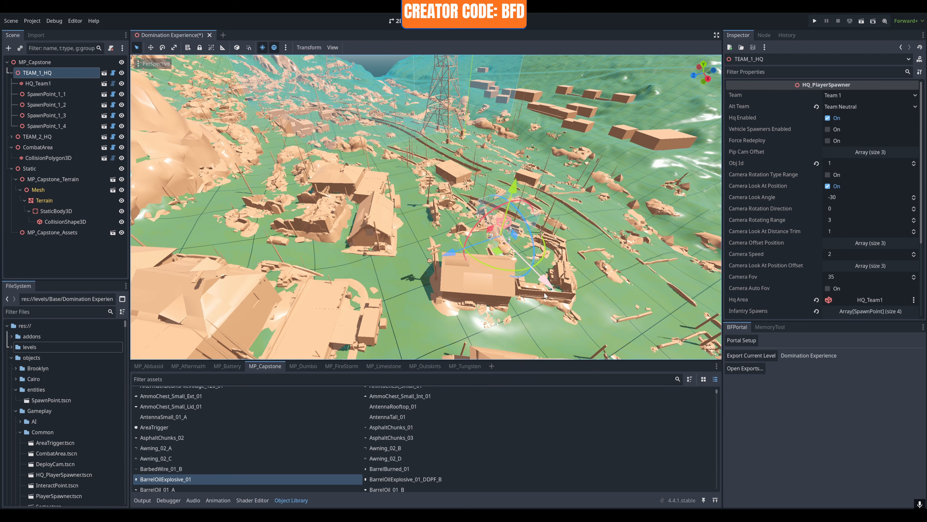
drag(549, 286, 418, 204)
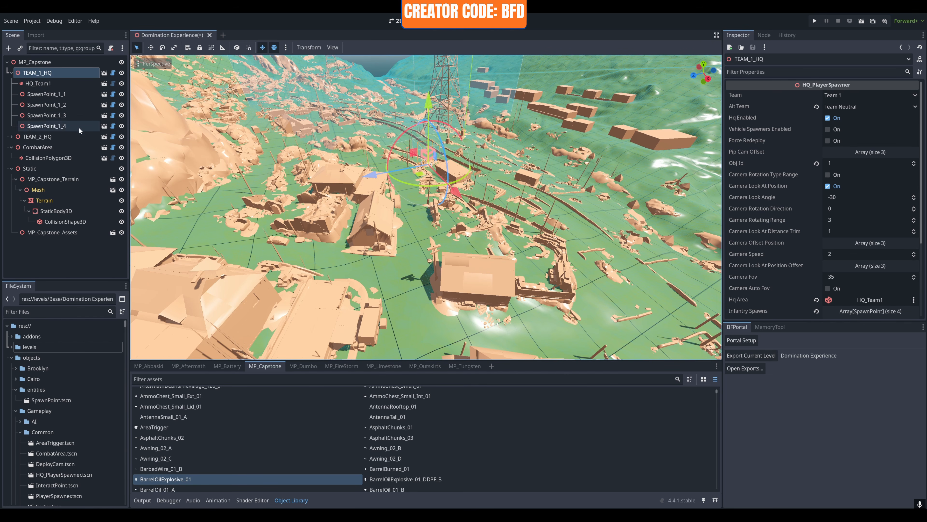
Step: Select TEAM_2_HQ and move it horizontally across the map to the valley terrain beyond the large rock outcrop, away from TEAM_1_HQ
double_click(19, 137)
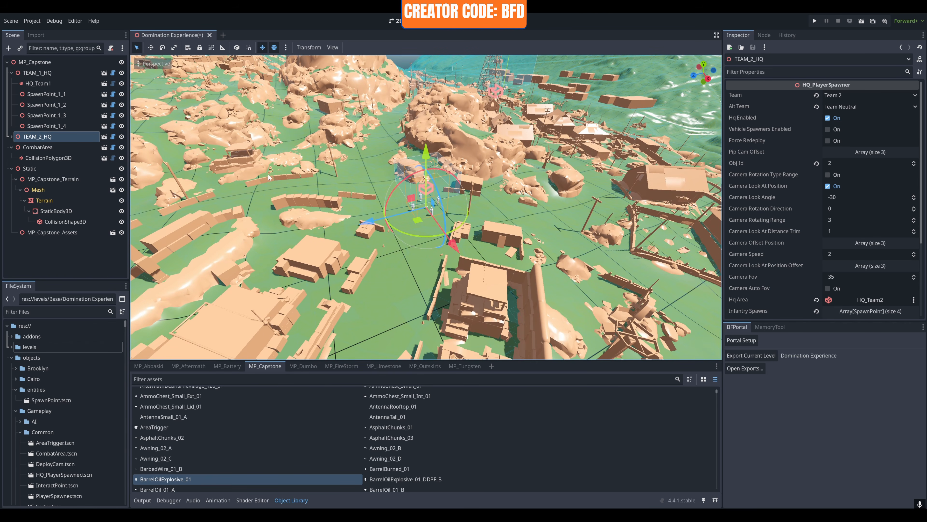
drag(366, 222, 513, 183)
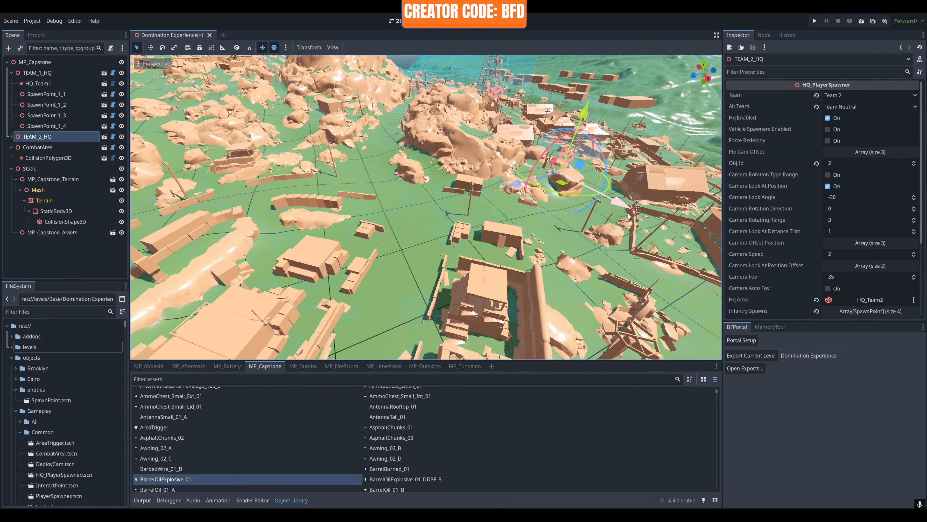
scroll(341, 148, down, 5)
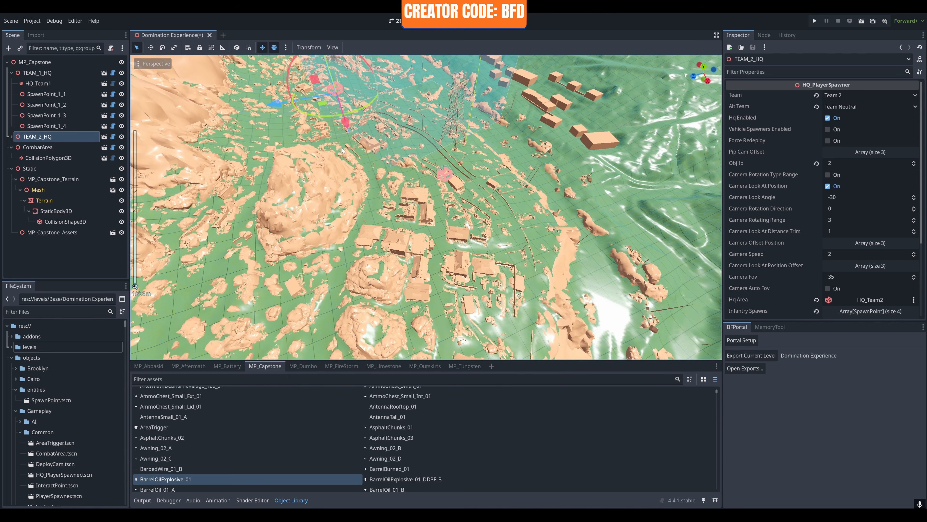
scroll(341, 147, up, 2)
scroll(316, 143, down, 6)
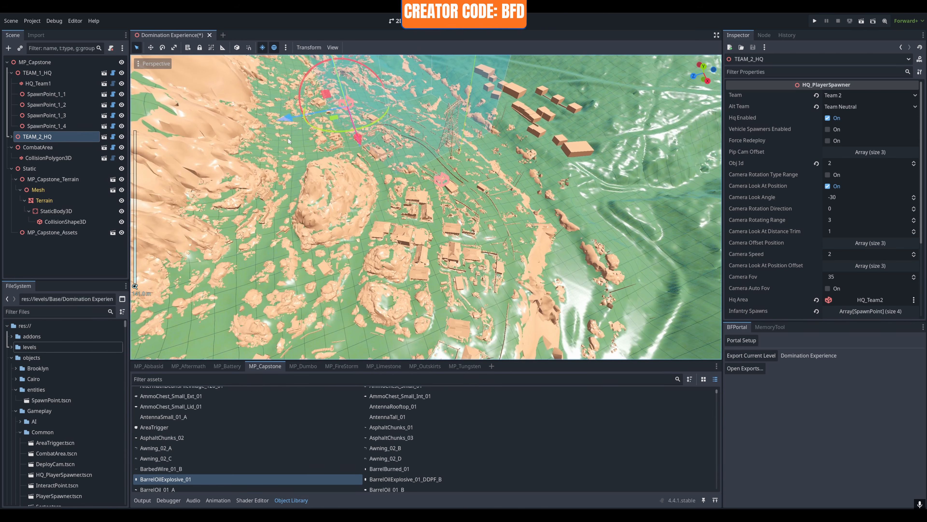
shift+middle_drag(316, 143, 420, 218)
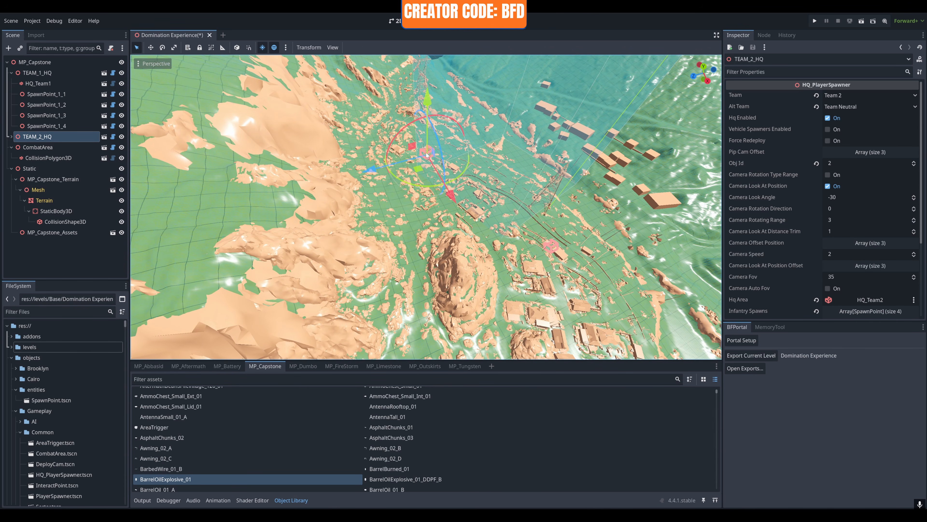
Step: Move TEAM_1_HQ and TEAM_2_HQ closer to each other along their horizontal axes
double_click(25, 73)
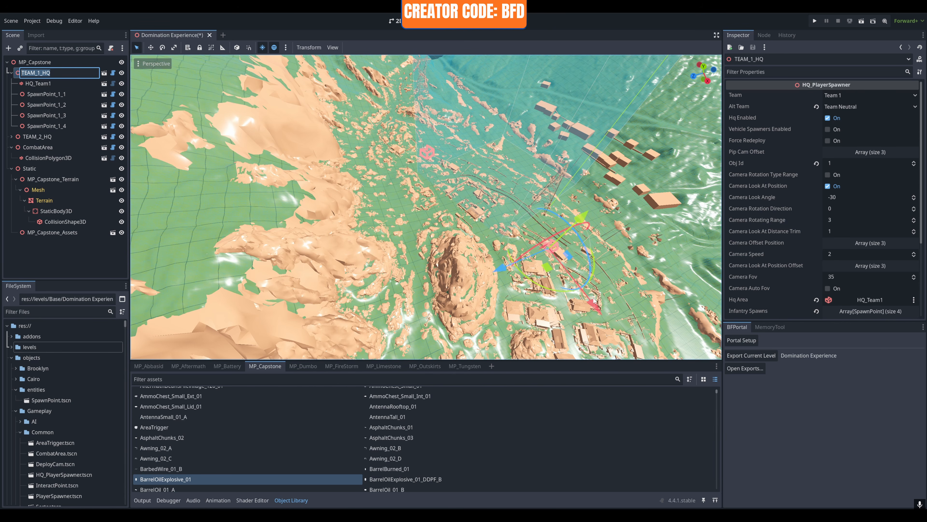
drag(592, 304, 540, 263)
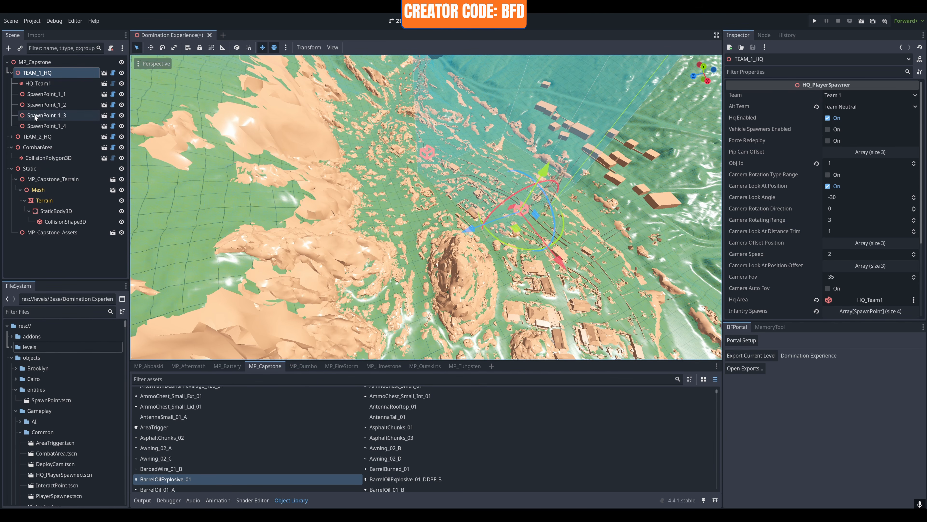
double_click(37, 136)
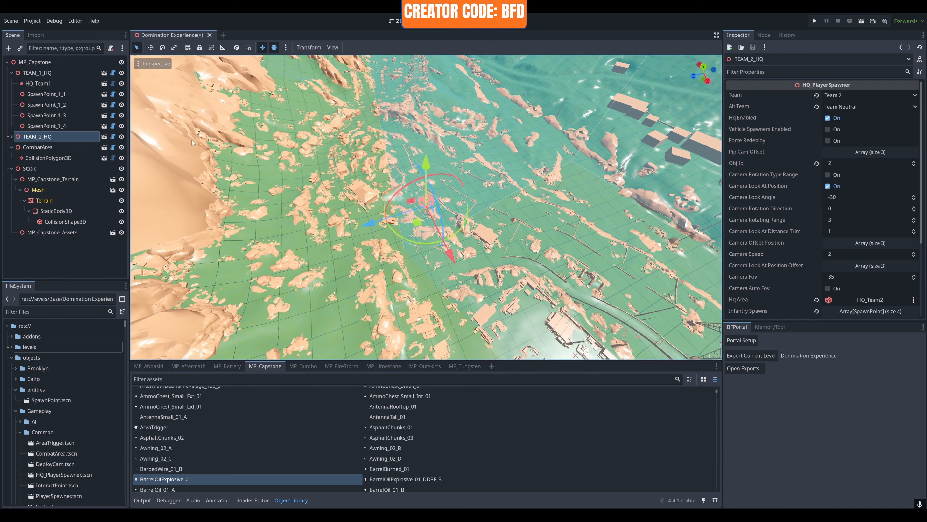
drag(448, 255, 516, 322)
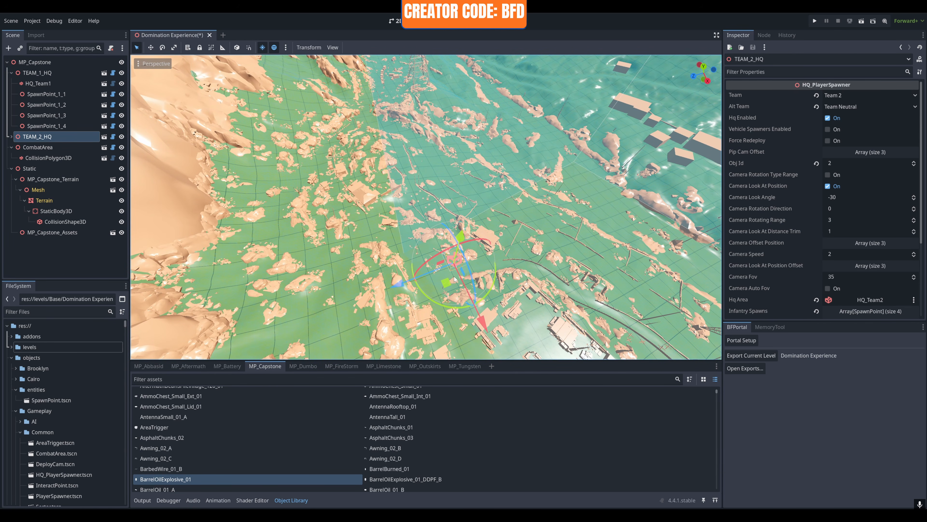
Step: In top view, move the CombatArea polygon's four corners inward to about (-76, -211), (-152, -177), (-120, -137) and (-45, -152)
click(139, 64)
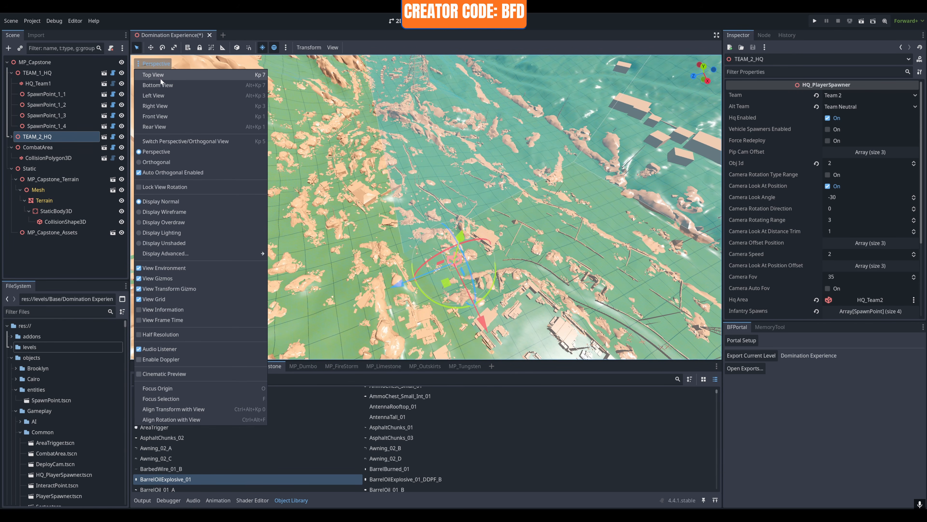
click(160, 77)
click(55, 158)
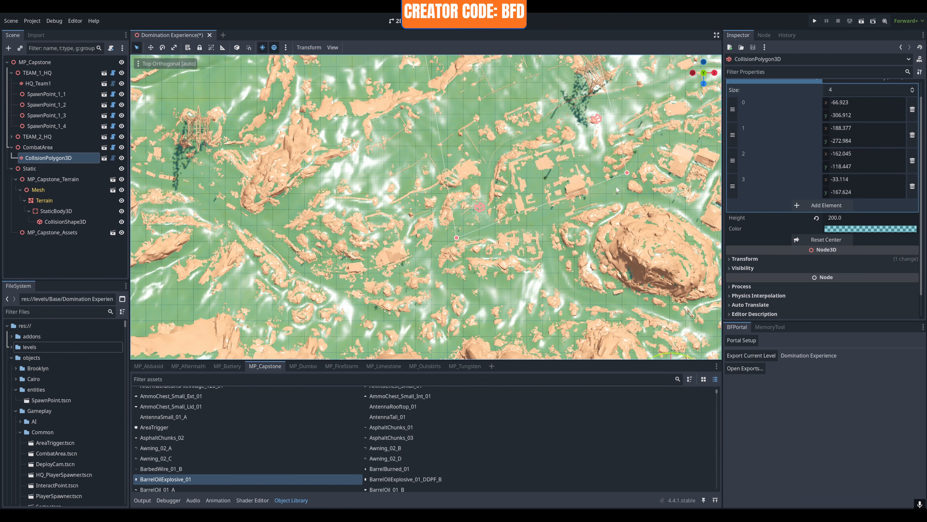
scroll(616, 189, down, 5)
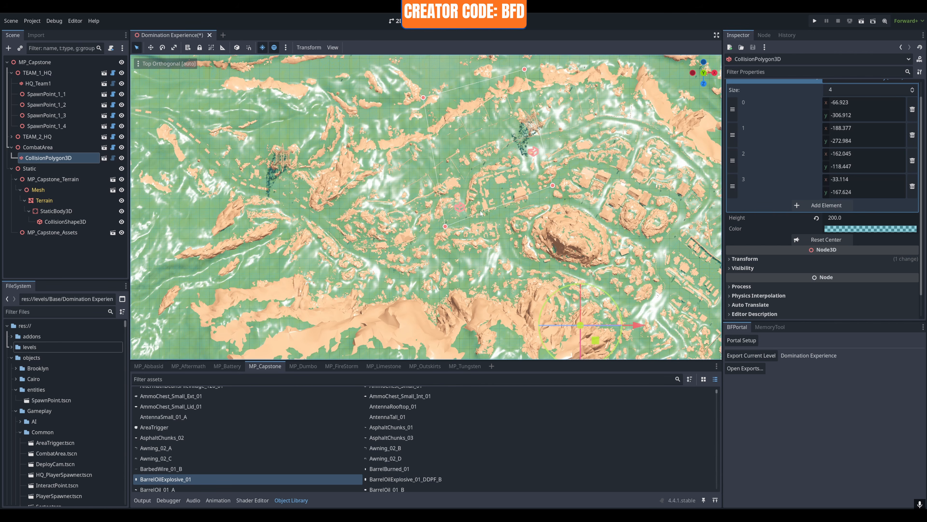
drag(525, 69, 518, 151)
drag(422, 98, 455, 179)
drag(445, 227, 481, 210)
drag(555, 185, 545, 198)
click(480, 219)
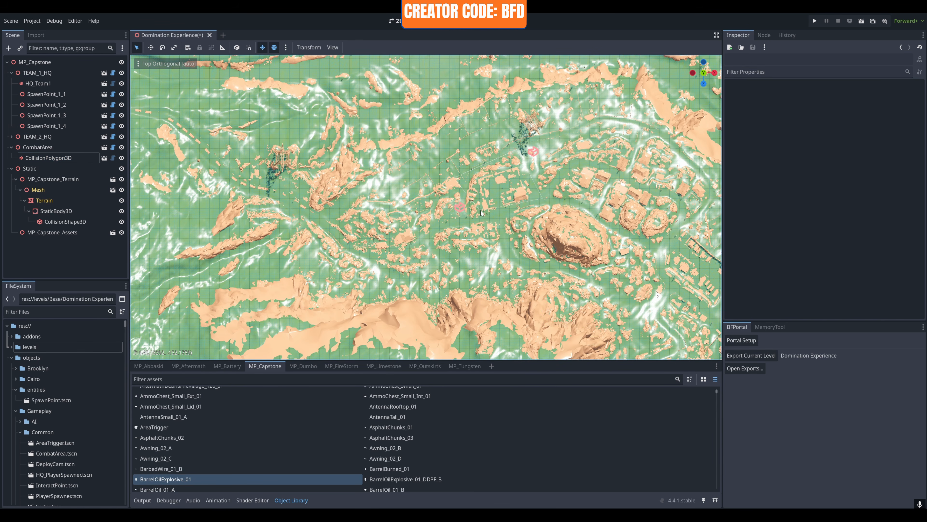
Step: Try shifting the second and third corners of the CombatArea polygon to about (-153, -177) and (-116, -127)
click(48, 158)
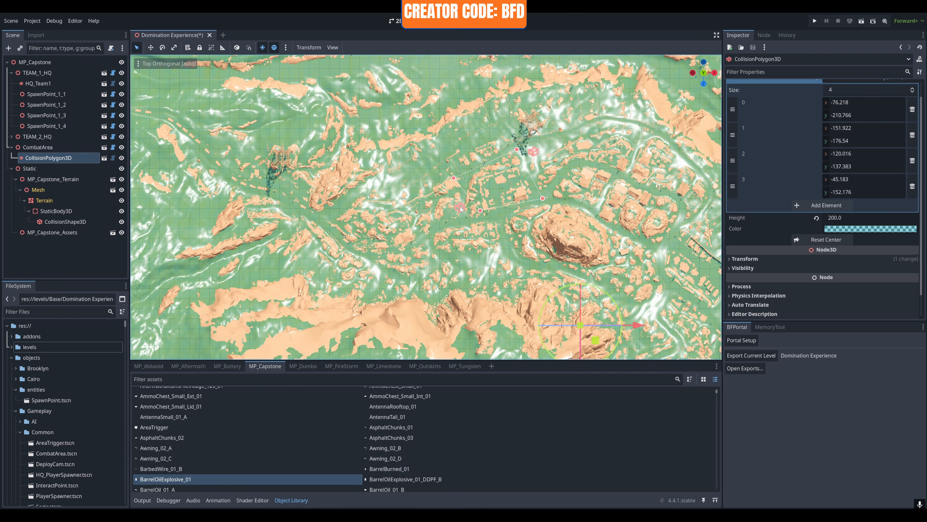
drag(482, 210, 484, 220)
drag(452, 178, 461, 176)
Step: Move TEAM_1_HQ and TEAM_2_HQ horizontally so that both lie inside the reduced CombatArea polygon
click(36, 73)
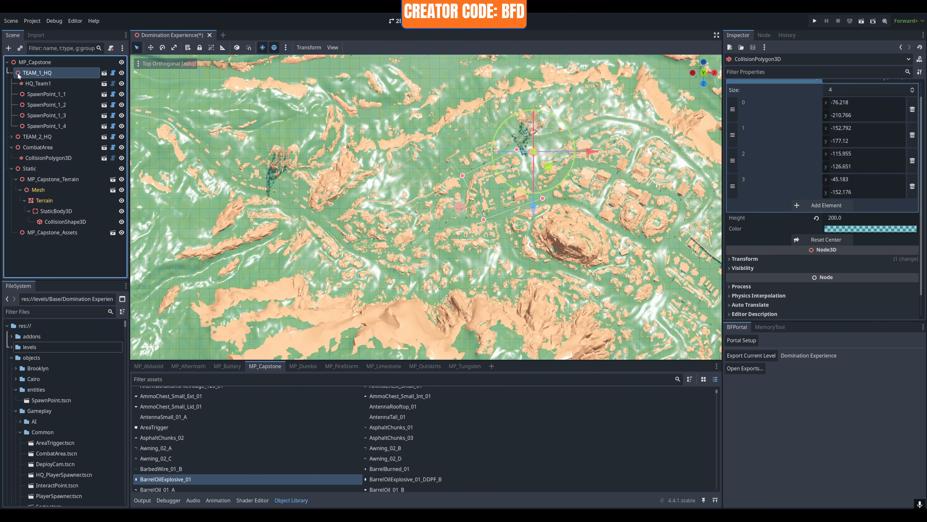
drag(596, 152, 575, 152)
drag(511, 207, 511, 218)
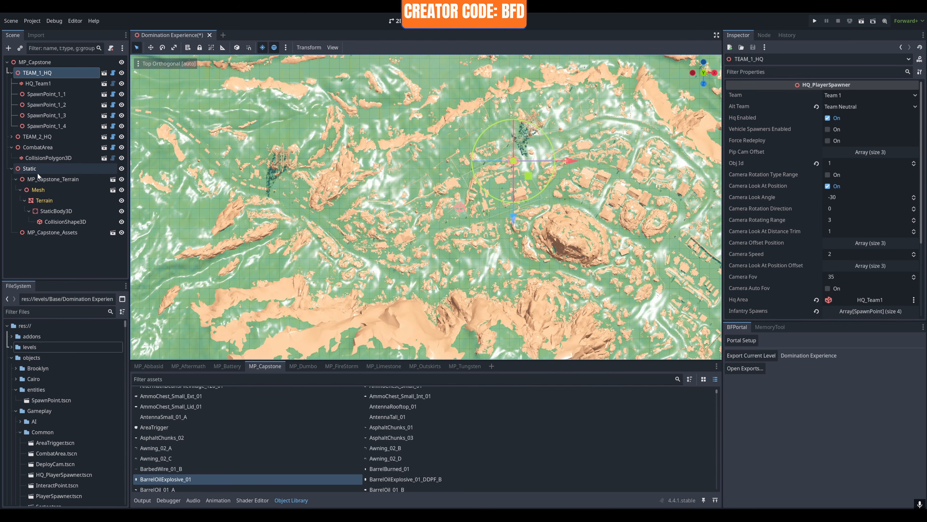
click(16, 137)
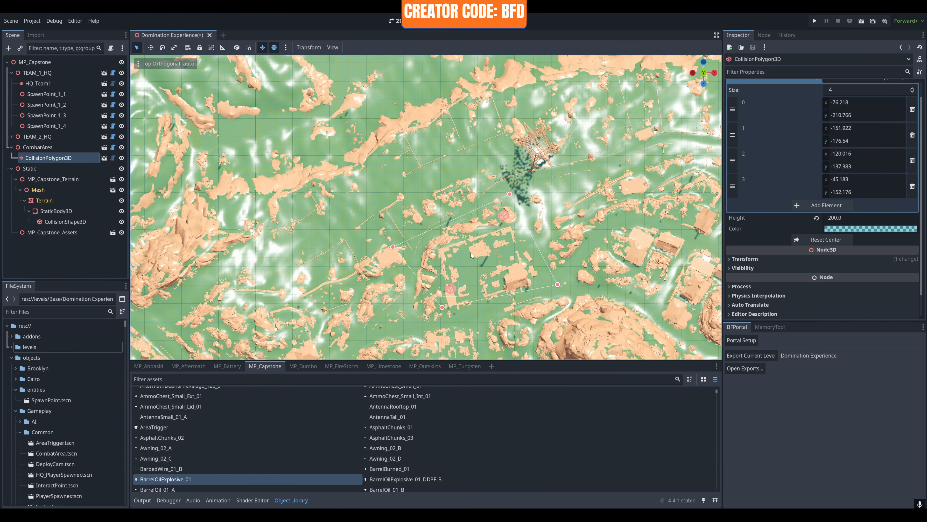
Step: Move TEAM_1_HQ onto the open ground in front of the village buildings inside the combat area and raise it slightly to terrain level
middle_drag(481, 262, 392, 178)
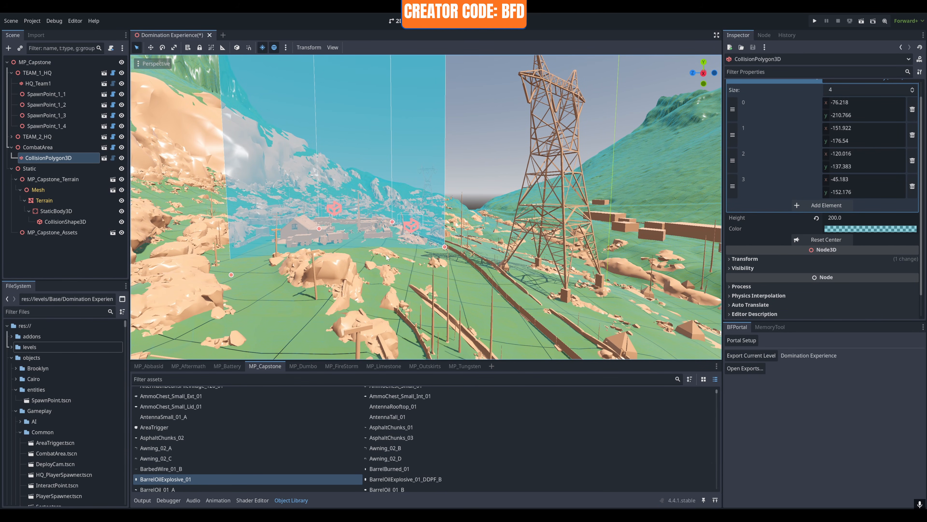
middle_drag(387, 258, 419, 260)
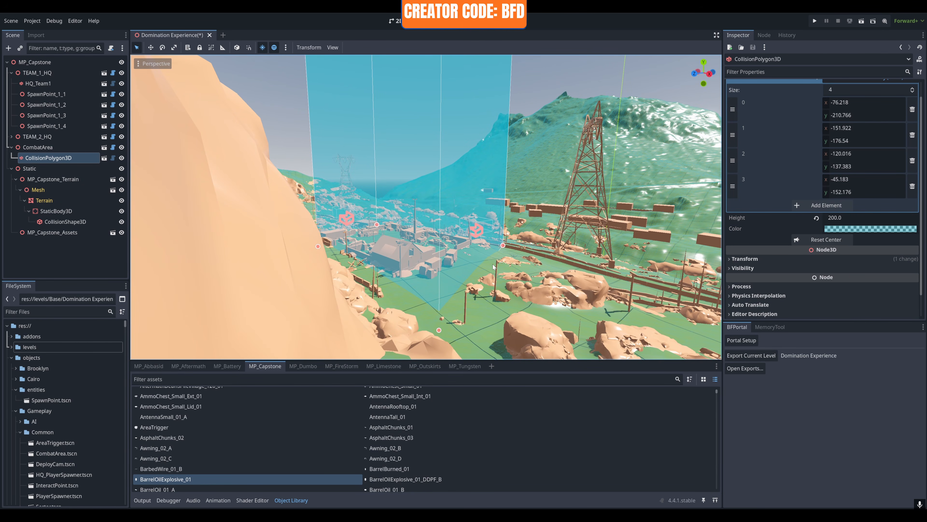
middle_drag(493, 267, 407, 267)
scroll(396, 273, up, 8)
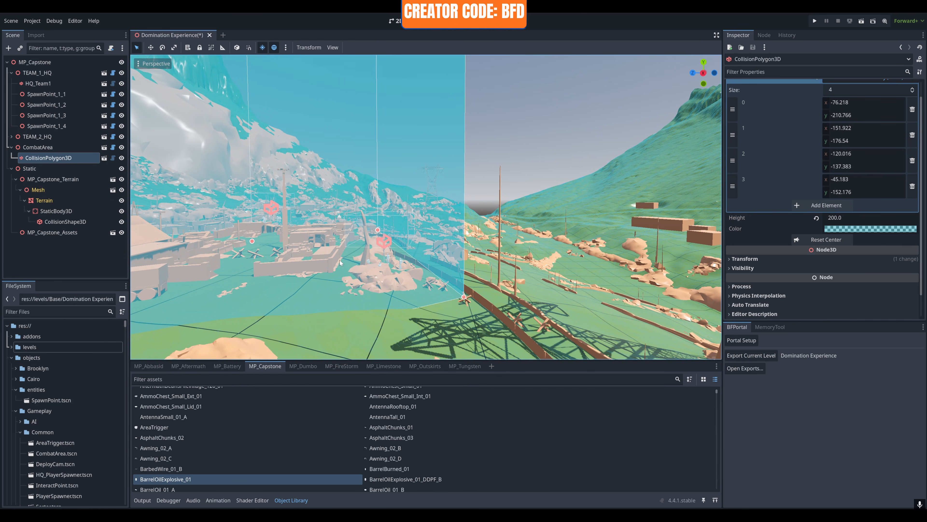
mouse_move(340, 263)
middle_down()
mouse_move(322, 264)
mouse_move(339, 263)
mouse_move(339, 272)
middle_up()
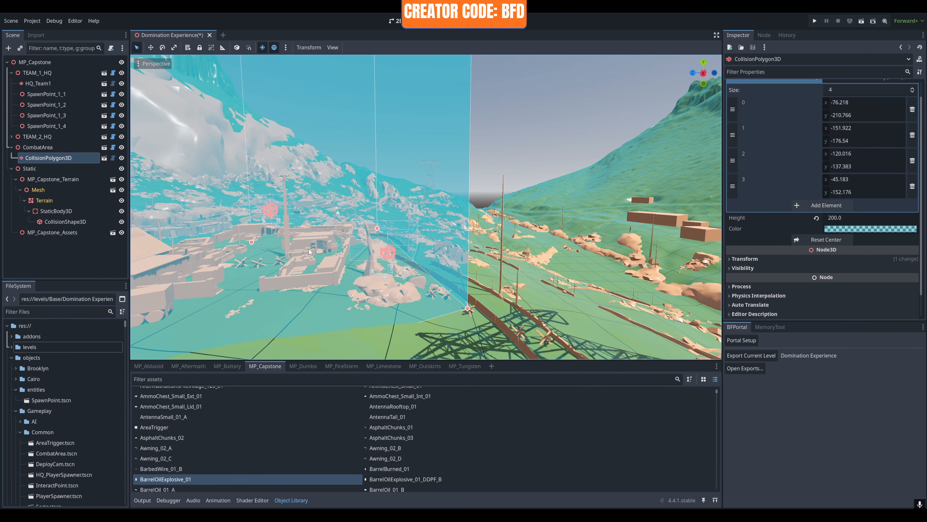
click(13, 73)
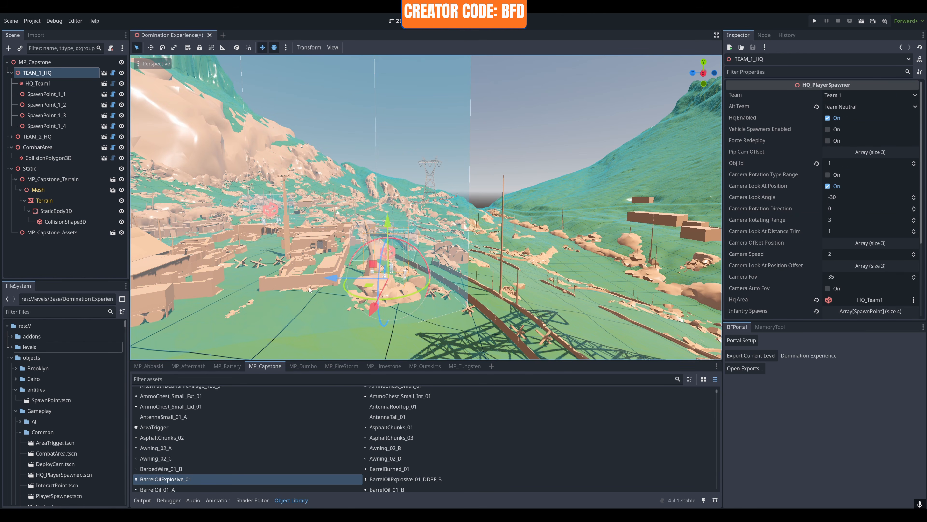
drag(331, 279, 278, 280)
drag(305, 311, 258, 391)
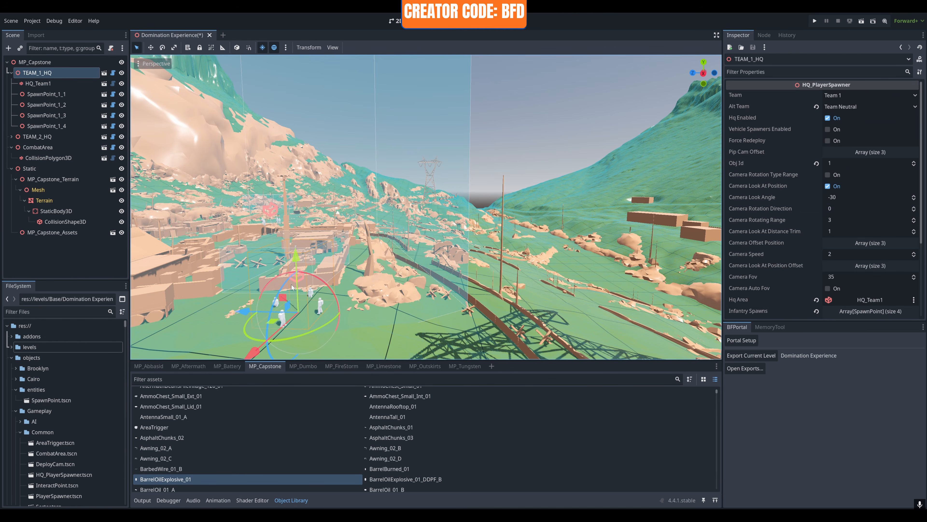
drag(296, 260, 297, 255)
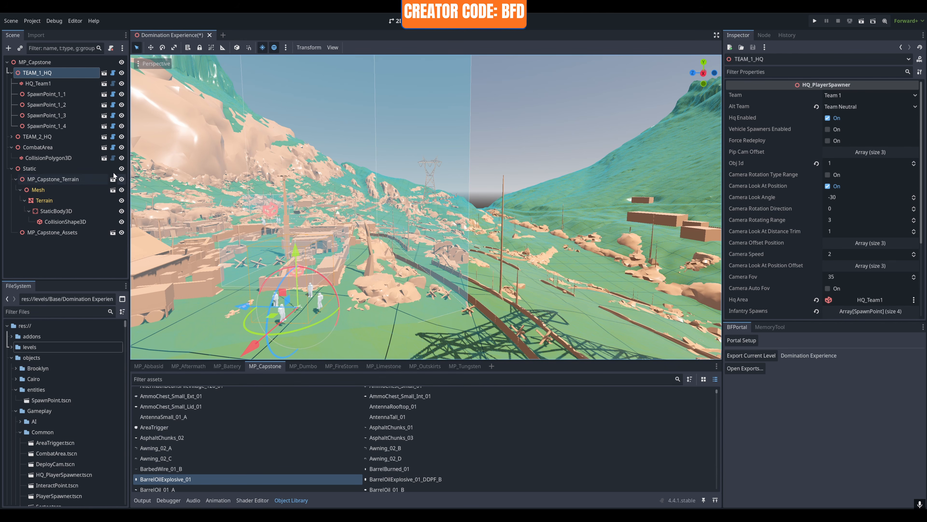
Step: Move TEAM_2_HQ horizontally to the clearing beside the flat-roofed building and lower it to ground level
double_click(15, 137)
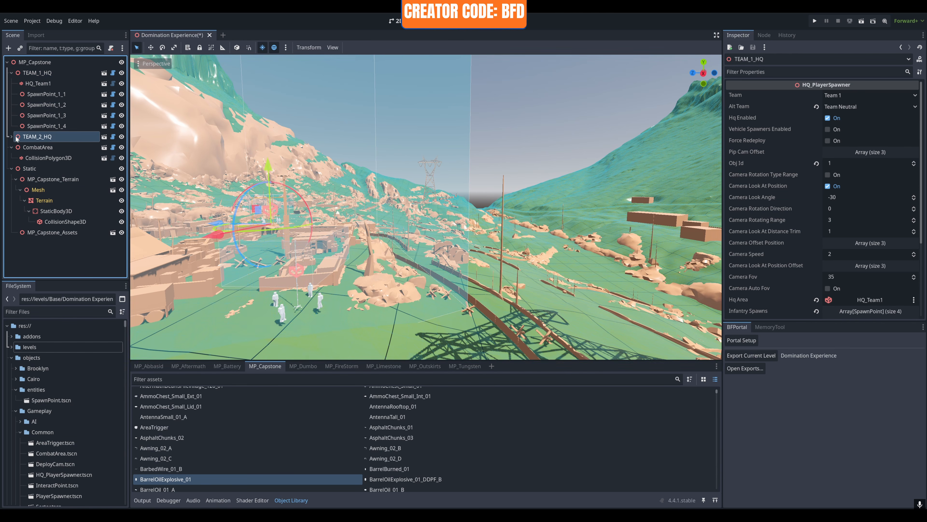
scroll(397, 205, down, 5)
scroll(397, 205, up, 8)
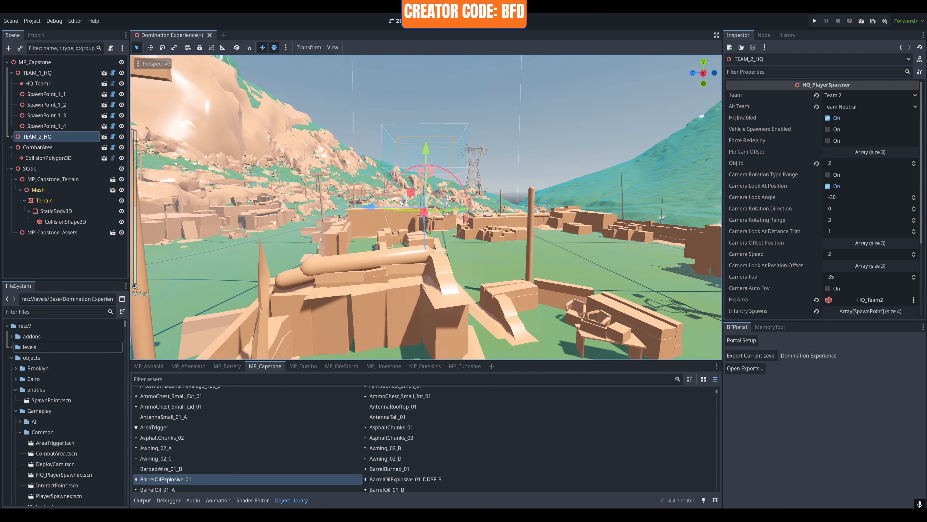
scroll(392, 227, up, 2)
middle_drag(392, 227, 480, 248)
drag(487, 206, 659, 207)
drag(604, 164, 604, 205)
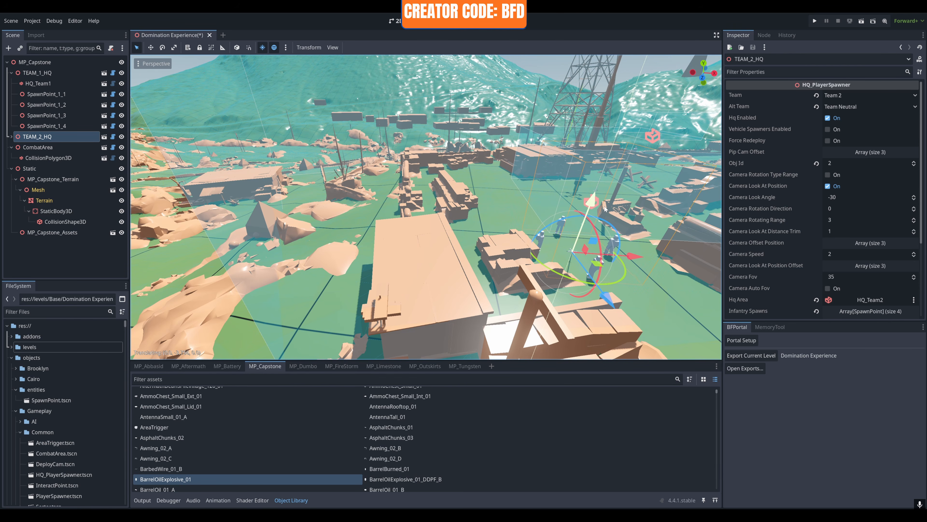
Step: Reshape the HQ_Team2 area under TEAM_2_HQ by moving its near corners outward around the team's spawn points
scroll(463, 162, down, 3)
scroll(463, 162, down, 5)
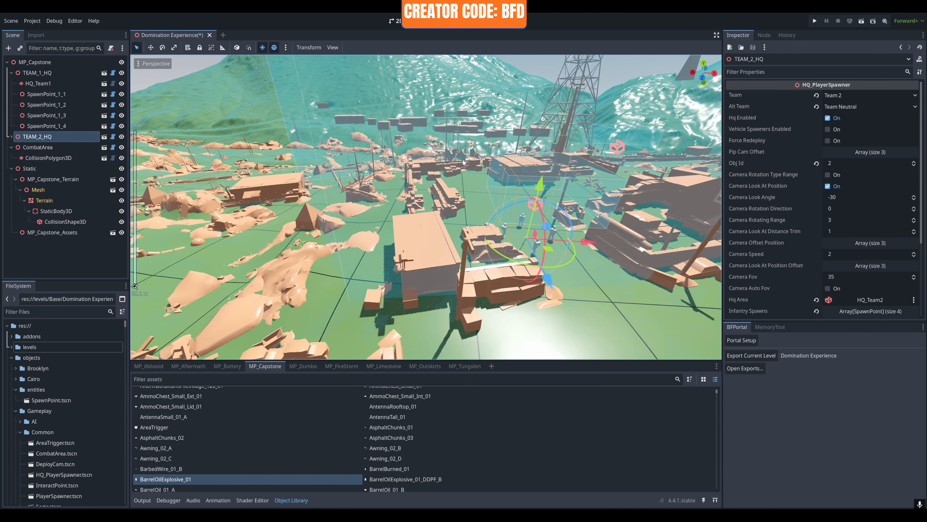
middle_drag(481, 152, 471, 155)
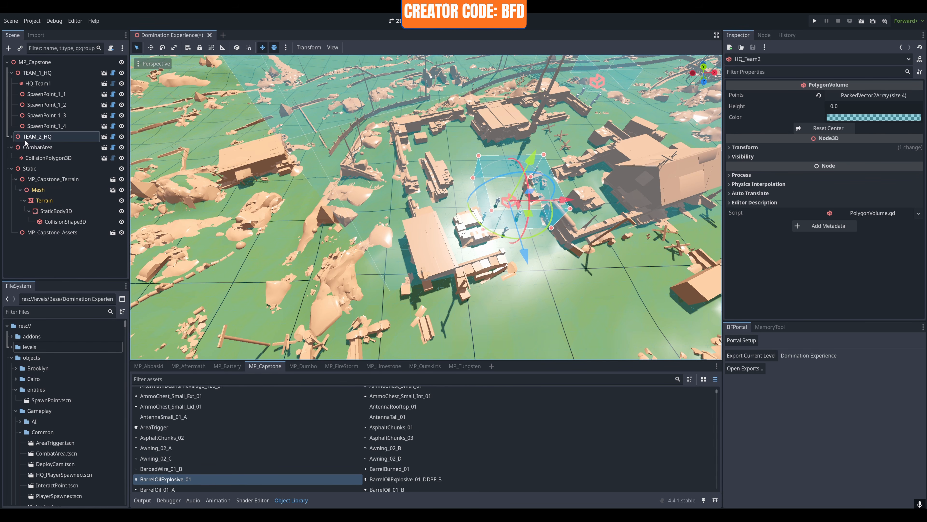
click(11, 136)
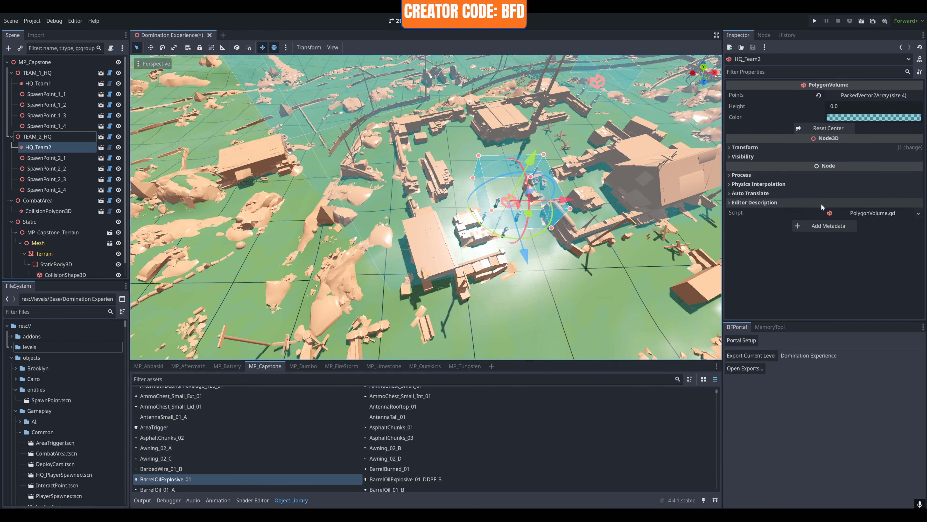
drag(570, 209, 566, 213)
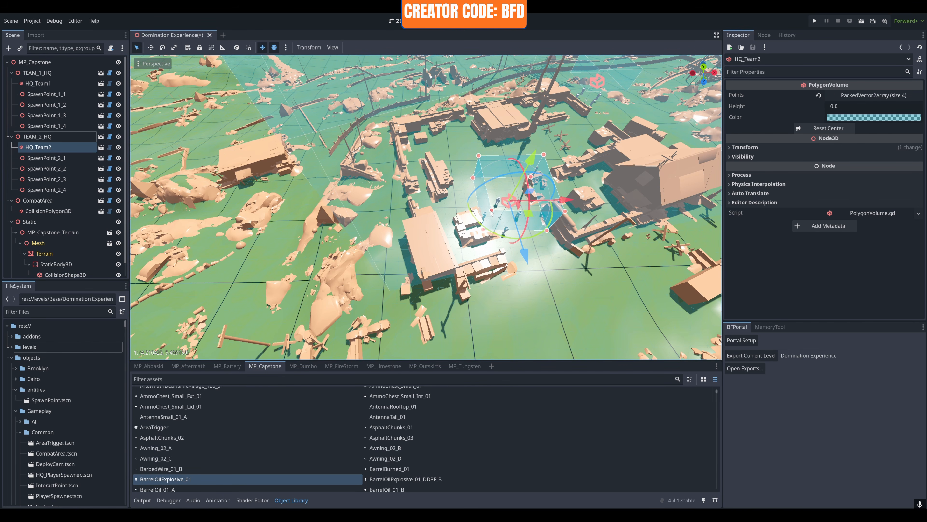
drag(492, 211, 479, 220)
drag(565, 212, 575, 234)
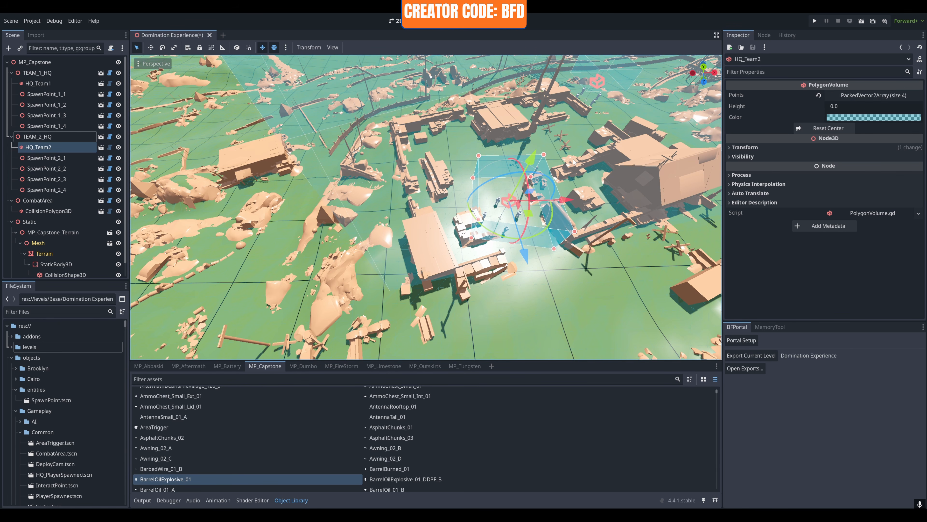
Step: Check the placement of TEAM_2_HQ's spawn points by selecting SpawnPoint_2_1 to SpawnPoint_2_4 one after another
click(51, 157)
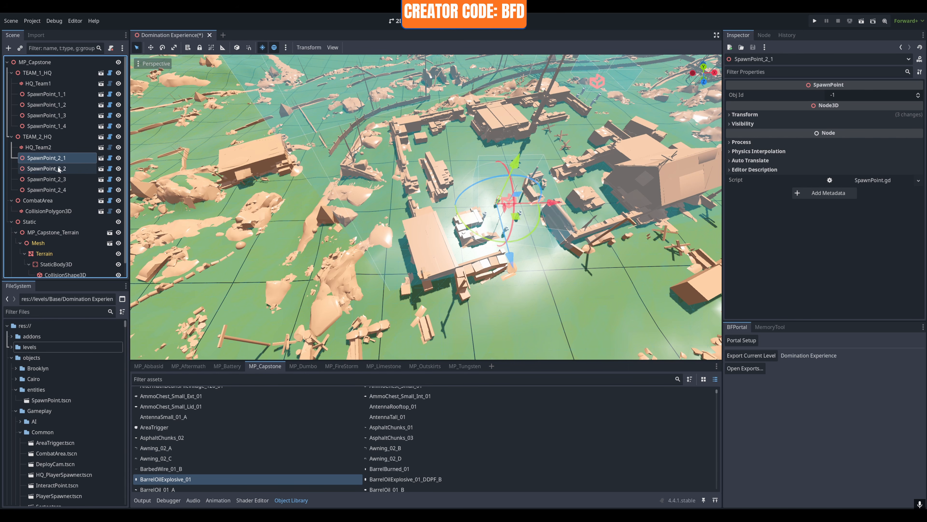
click(46, 168)
click(49, 179)
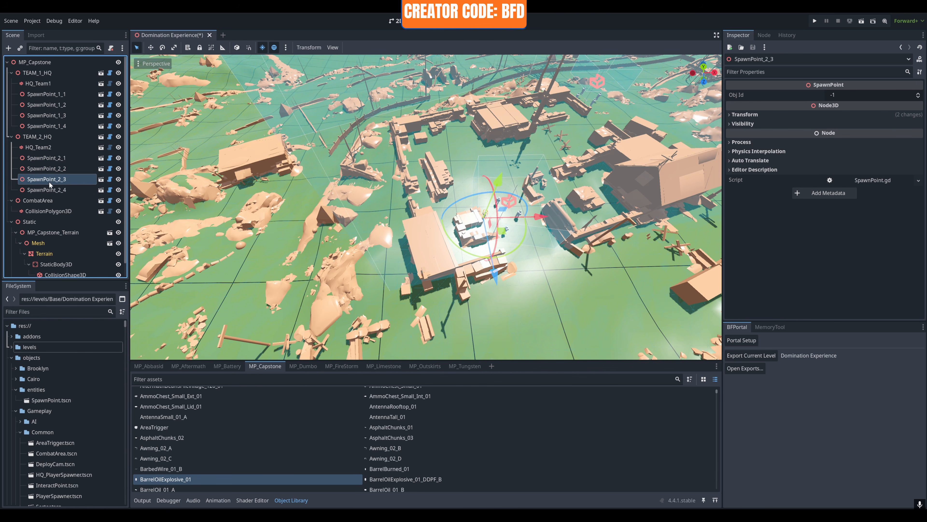
click(50, 190)
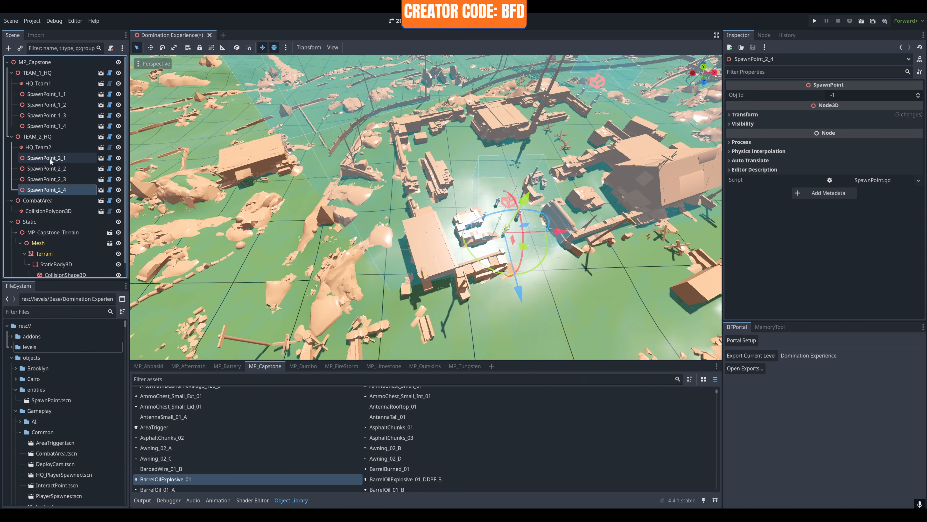
Step: Check TEAM_2_HQ's spawn points one by one and move SpawnPoint_2_4 sideways toward the long structure beside the clearing
click(51, 157)
click(55, 170)
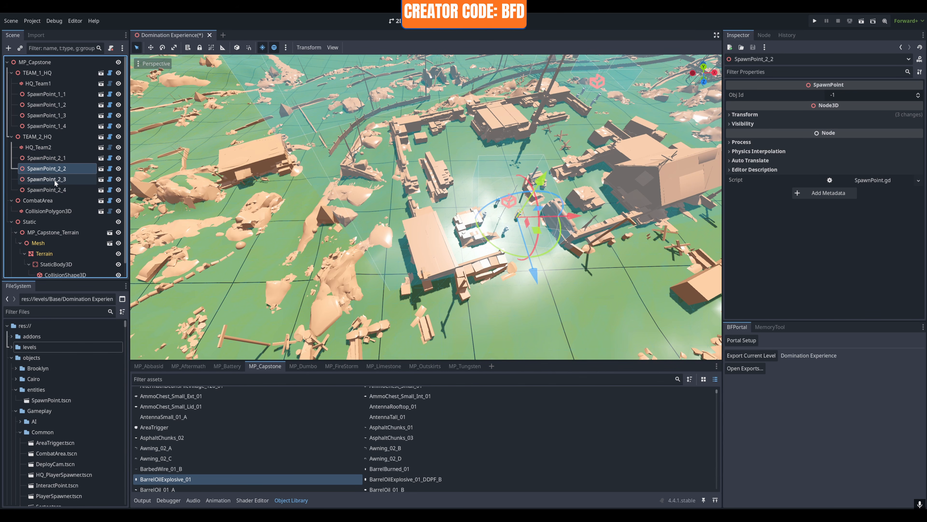
click(56, 180)
click(56, 189)
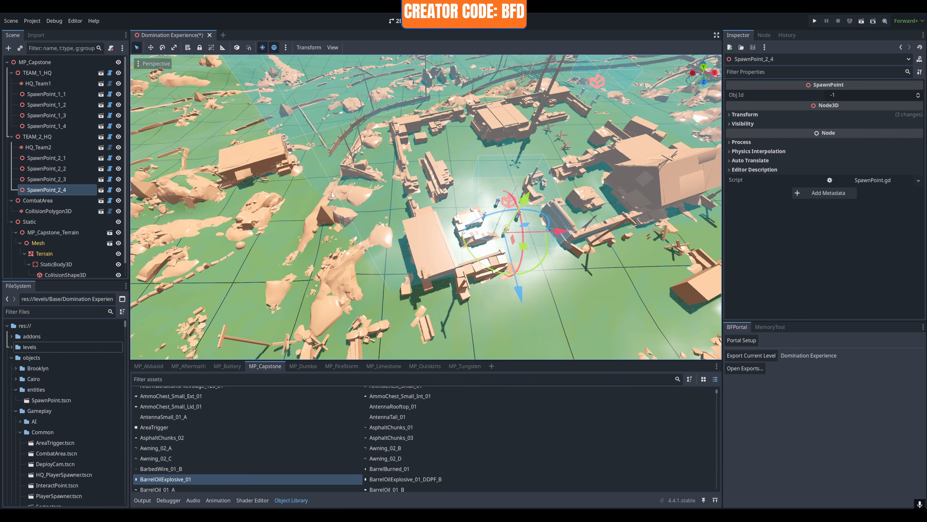
drag(561, 231, 588, 234)
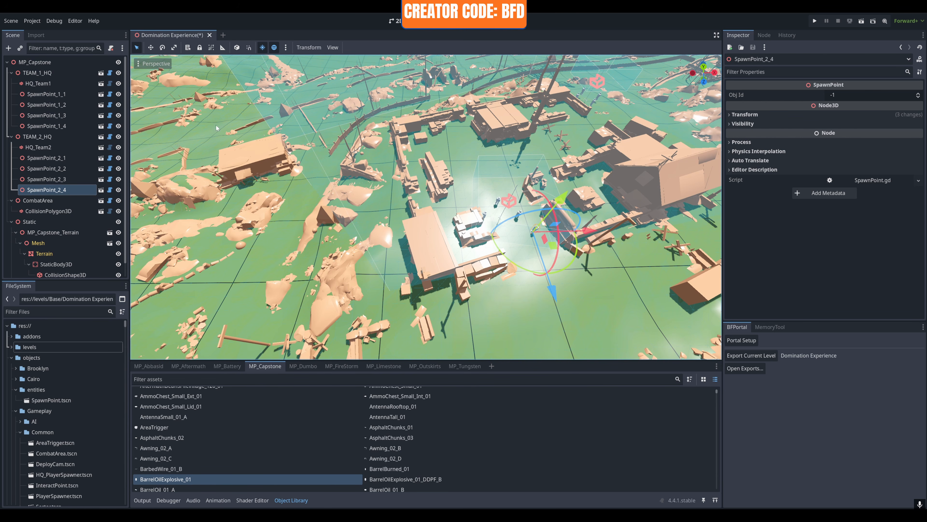
Step: Review the HQ properties of TEAM_2_HQ and TEAM_1_HQ, and collapse both HQ branches in the scene tree
click(38, 138)
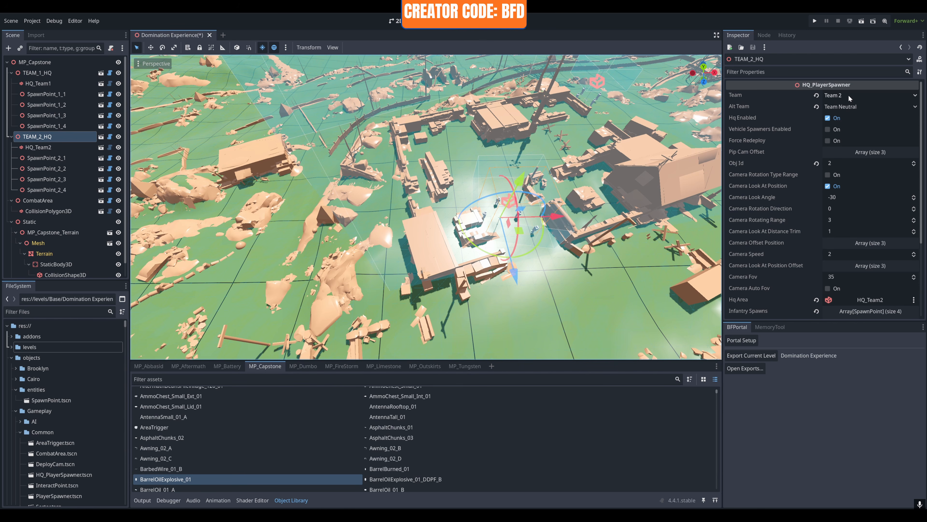
click(41, 74)
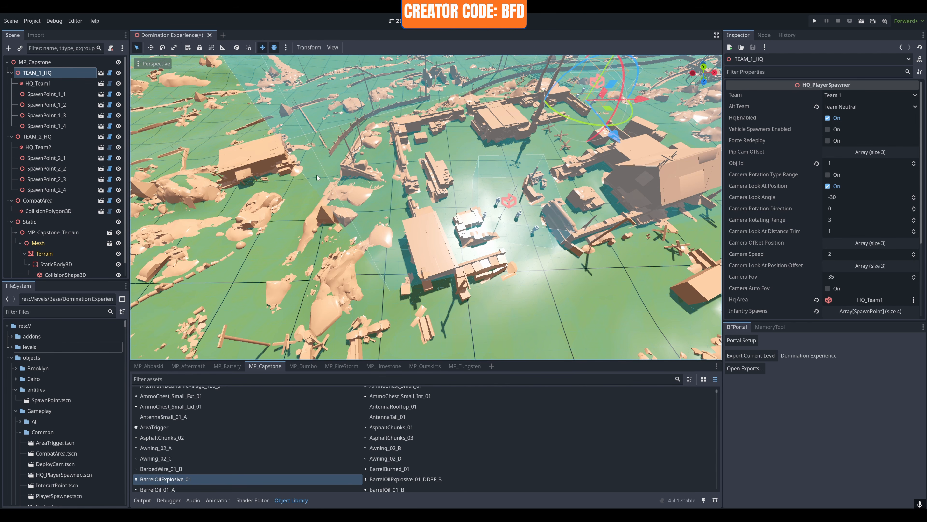
click(7, 63)
click(7, 63)
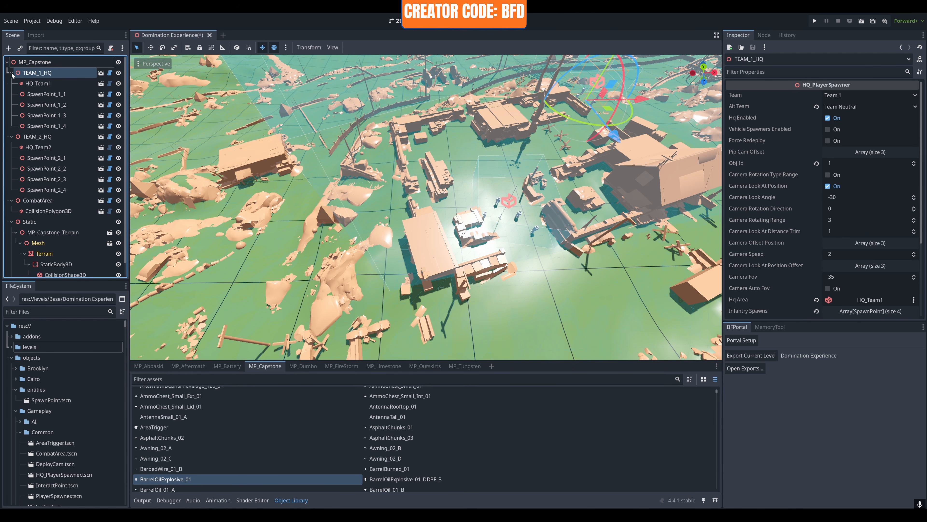
click(12, 73)
click(12, 83)
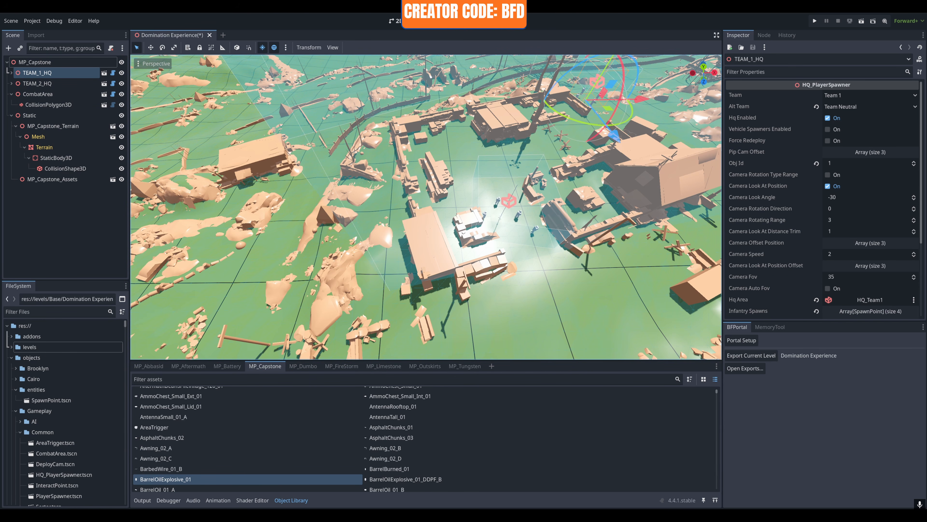
Step: Filter the project files for "capture point" and place CapturePoint.tscn on the open ground between the village buildings
click(11, 358)
click(30, 312)
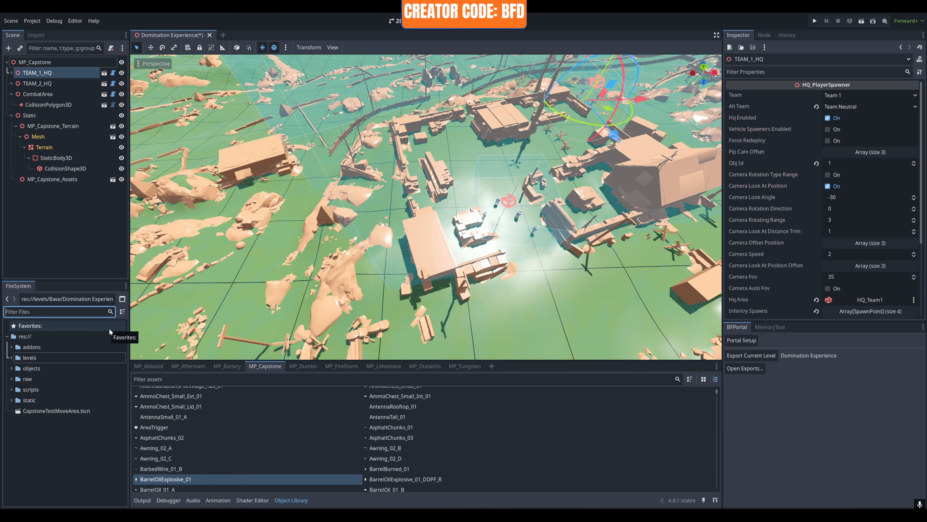
text(capture point)
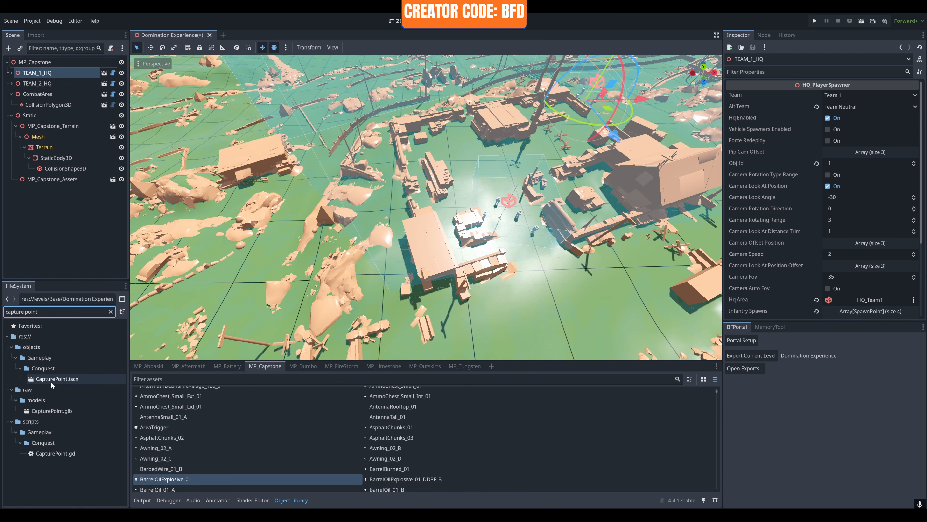
drag(46, 382, 456, 148)
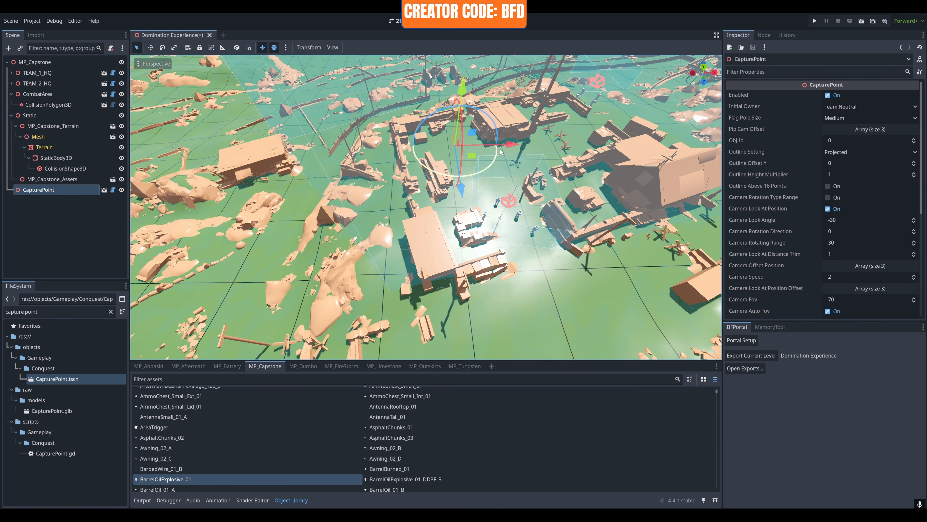
middle_drag(496, 151, 507, 154)
scroll(507, 153, up, 8)
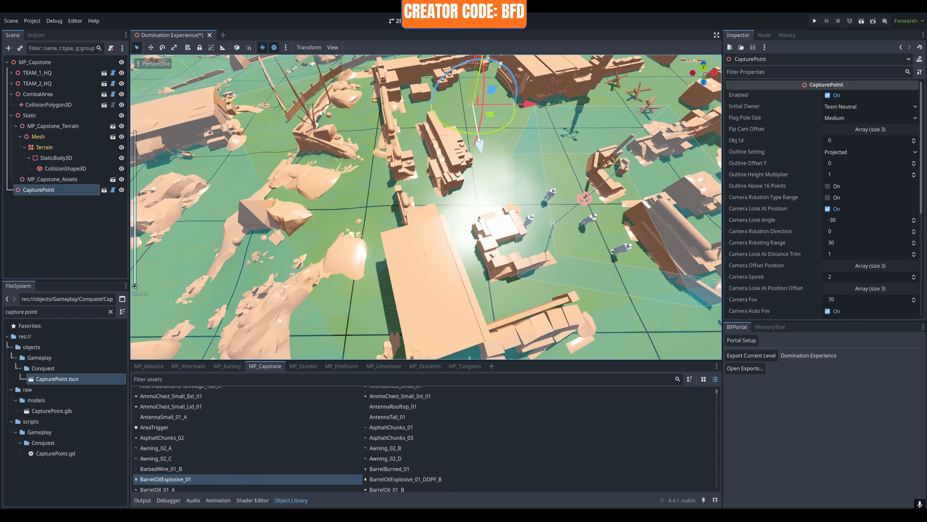
drag(481, 143, 482, 140)
middle_drag(493, 154, 156, 123)
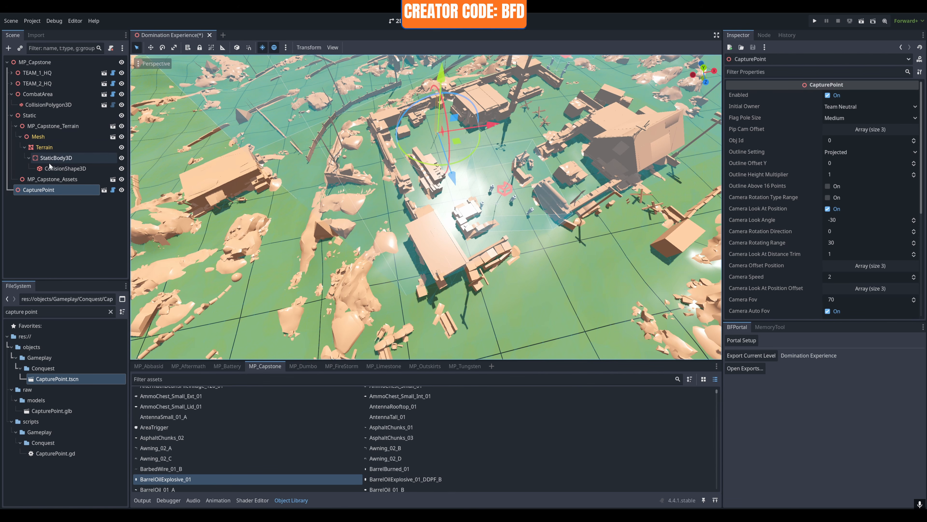
Step: Rename the new capture point node as CapturePointA
double_click(40, 190)
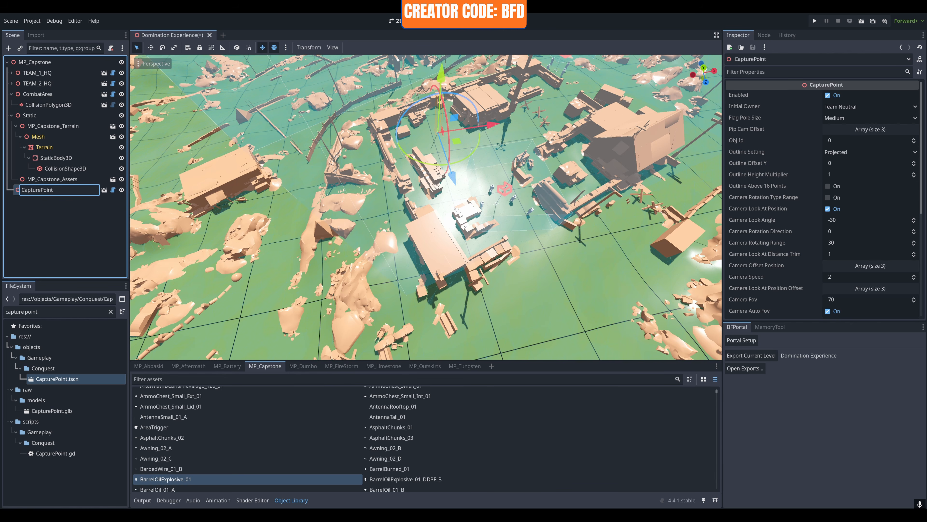
text(A)
key(Return)
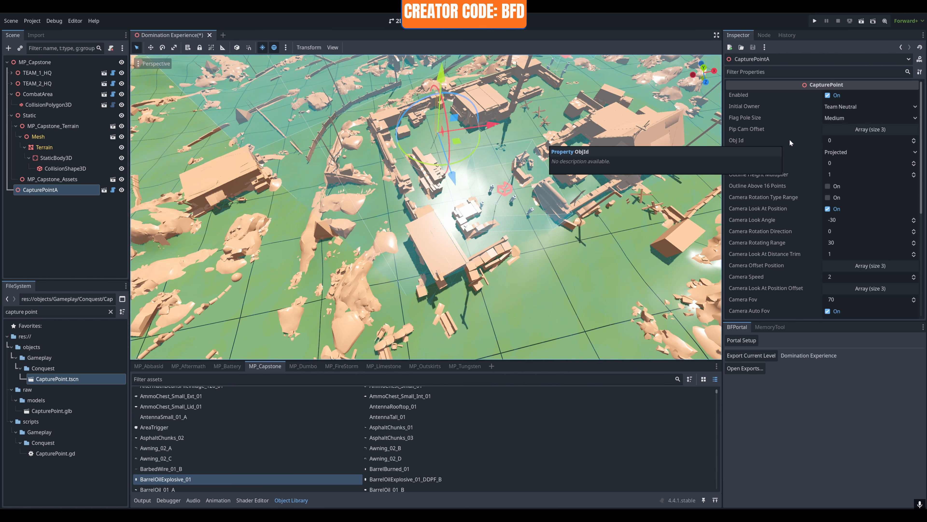
Step: Try CapturePointA's Enabled option off and on, and view the available Initial Owner teams
click(808, 96)
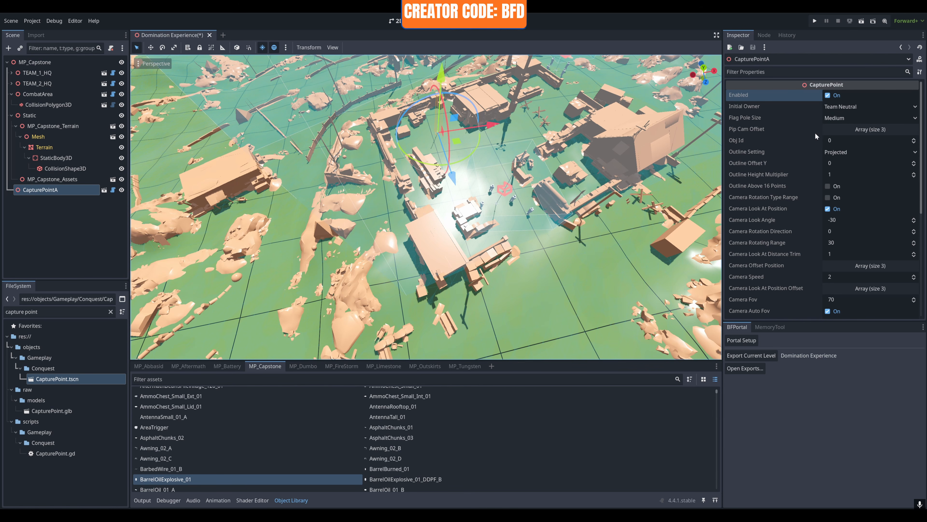
click(828, 95)
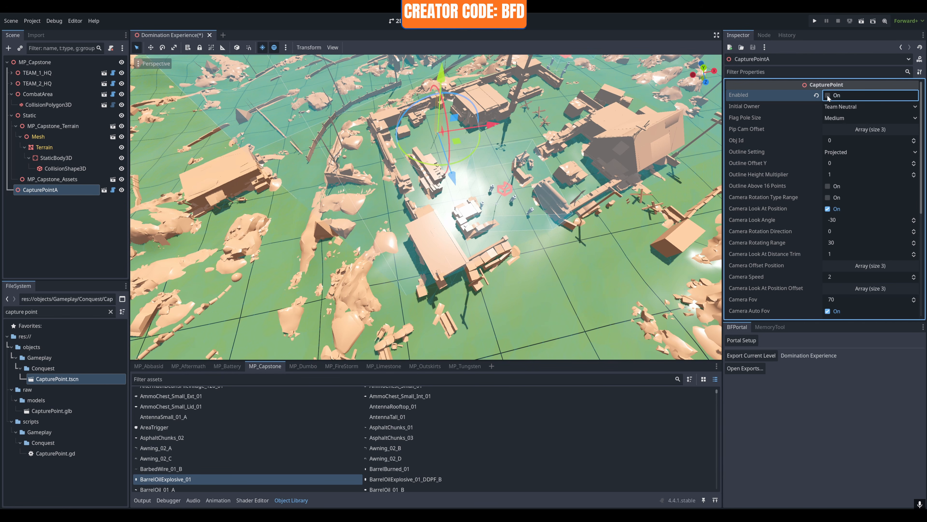
click(828, 95)
click(827, 96)
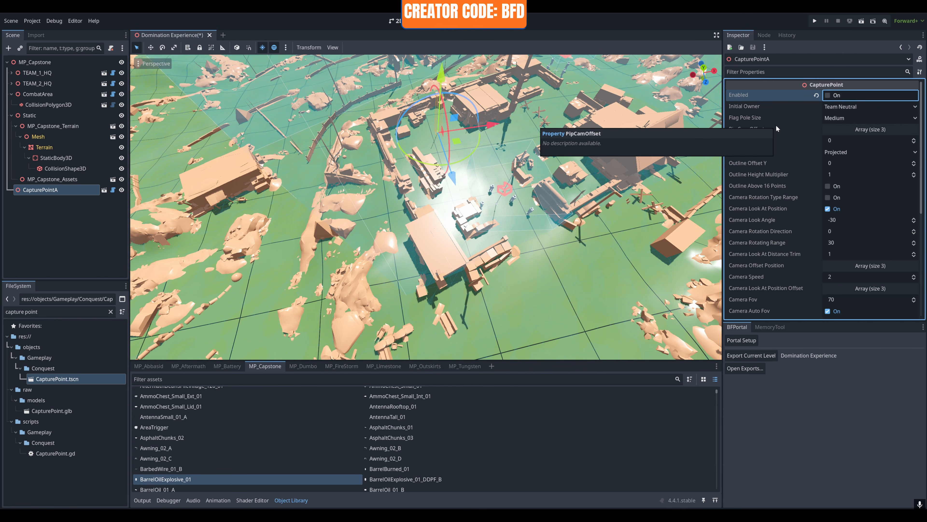
click(827, 95)
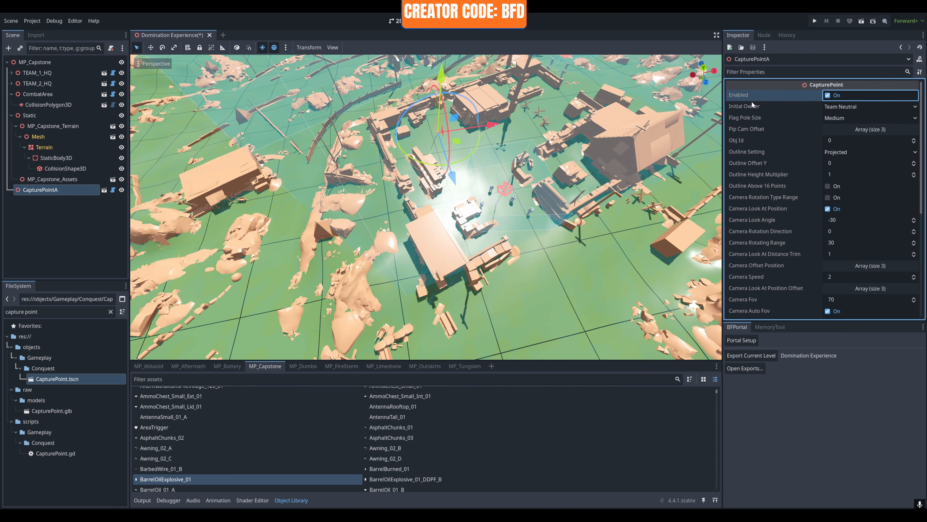
click(845, 107)
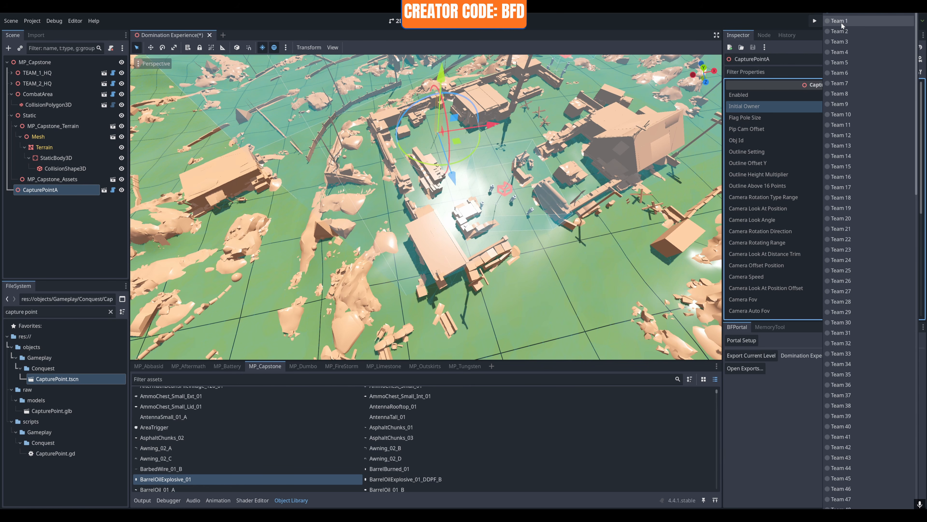
click(847, 14)
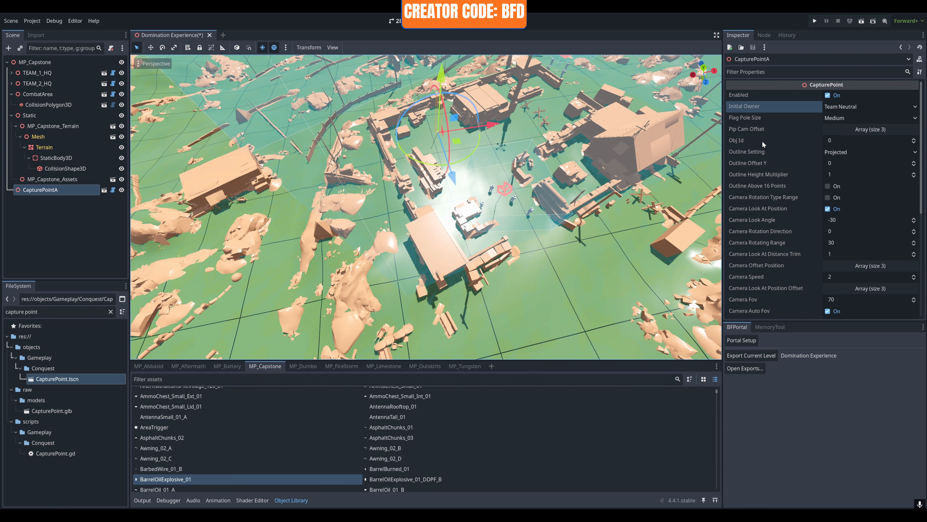
Step: Check the Obj Id of both team HQs and set CapturePointA's Obj Id to 100
click(843, 140)
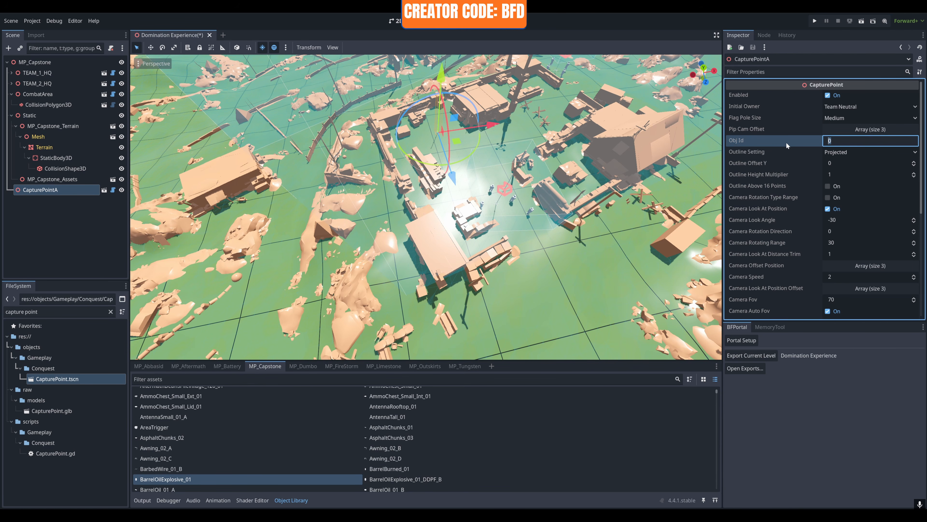
text(0)
click(32, 73)
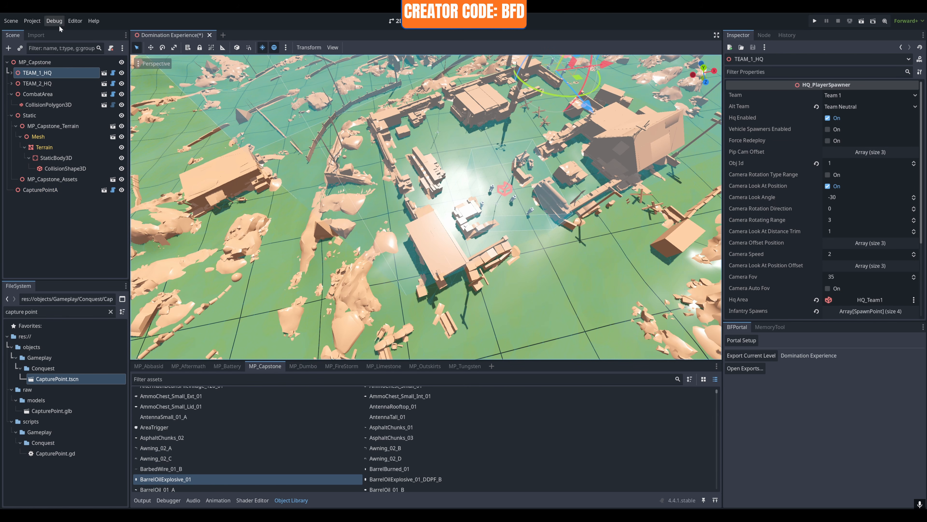
click(36, 84)
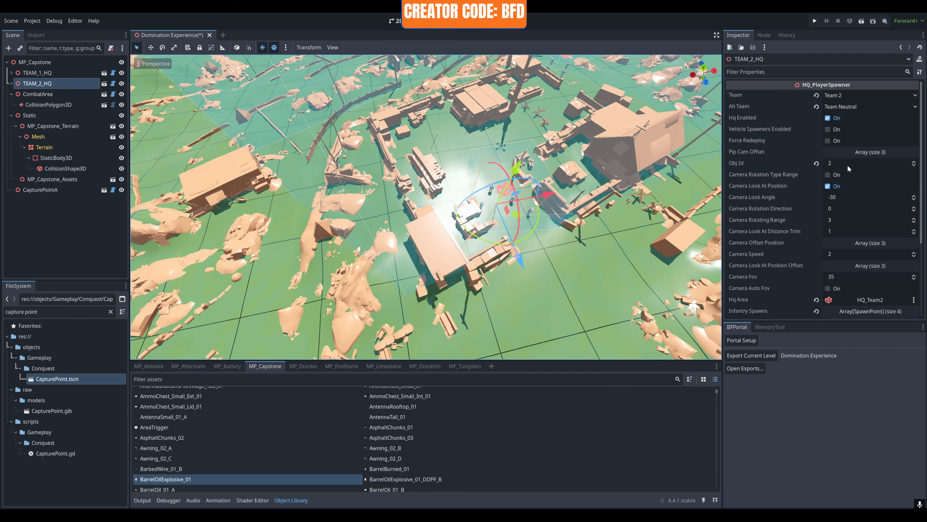
click(37, 190)
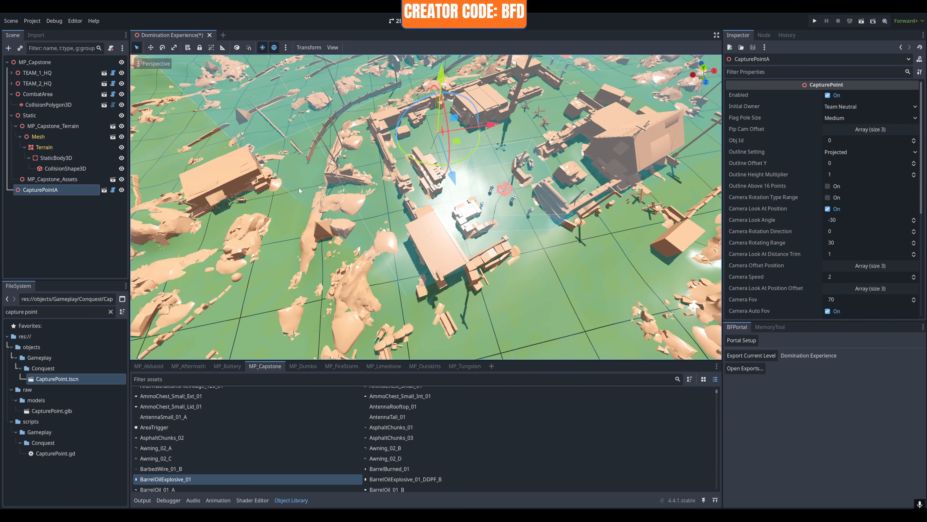
click(863, 140)
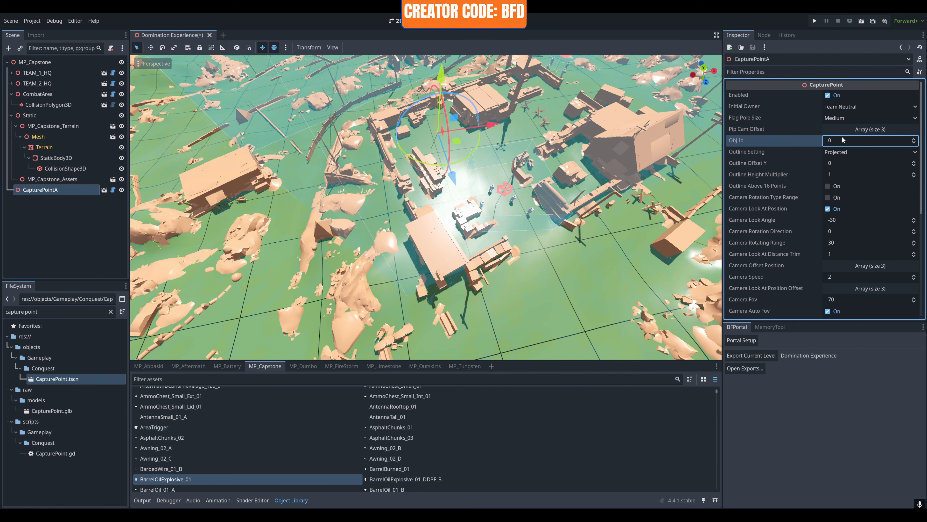
text(100)
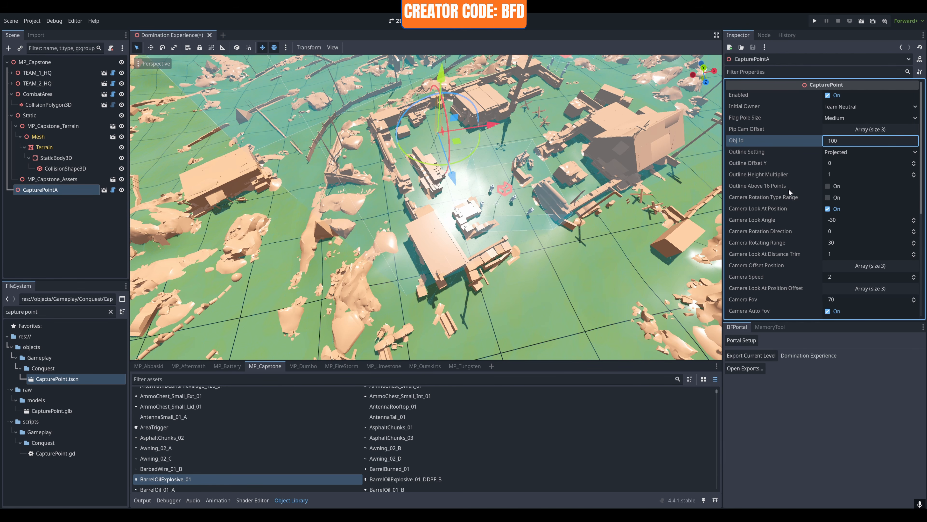
Step: Review CapturePointA's remaining properties down to Capture Area, and add a PolygonVolume as its child node
scroll(788, 188, down, 5)
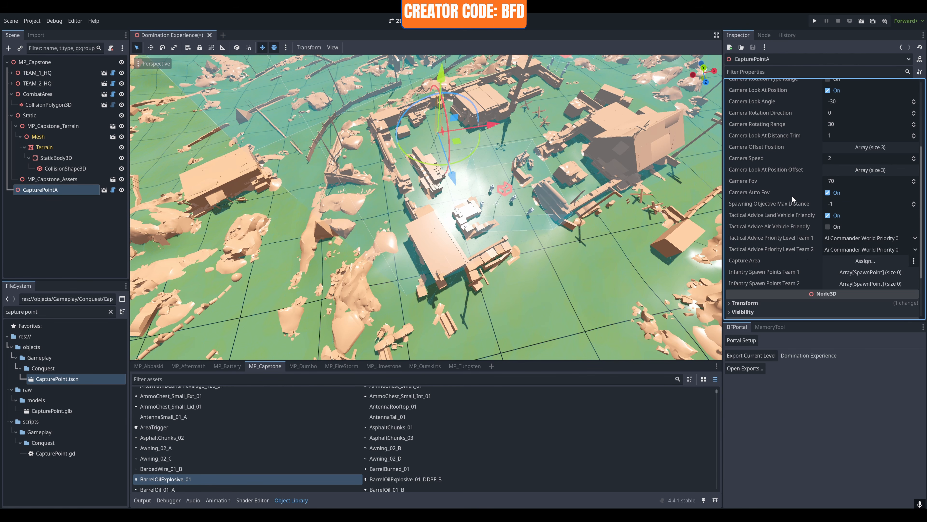
scroll(792, 196, down, 2)
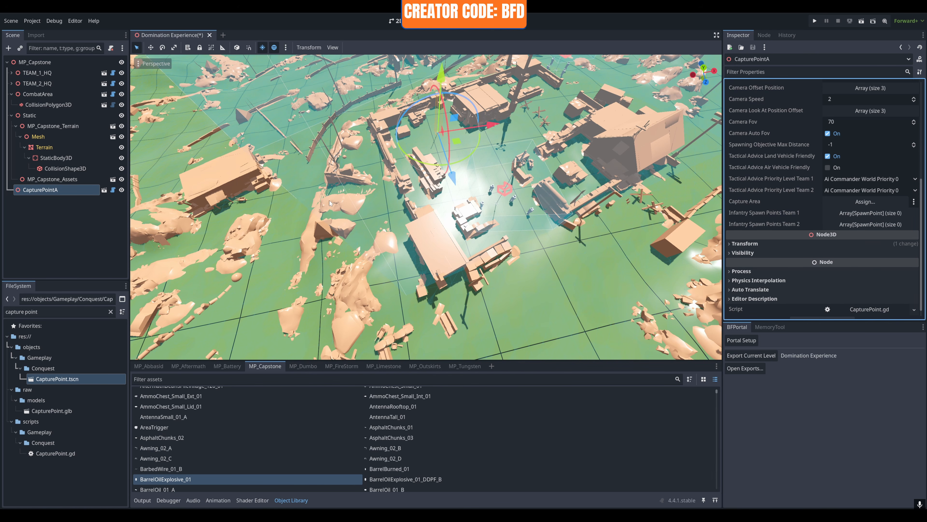
right_click(47, 192)
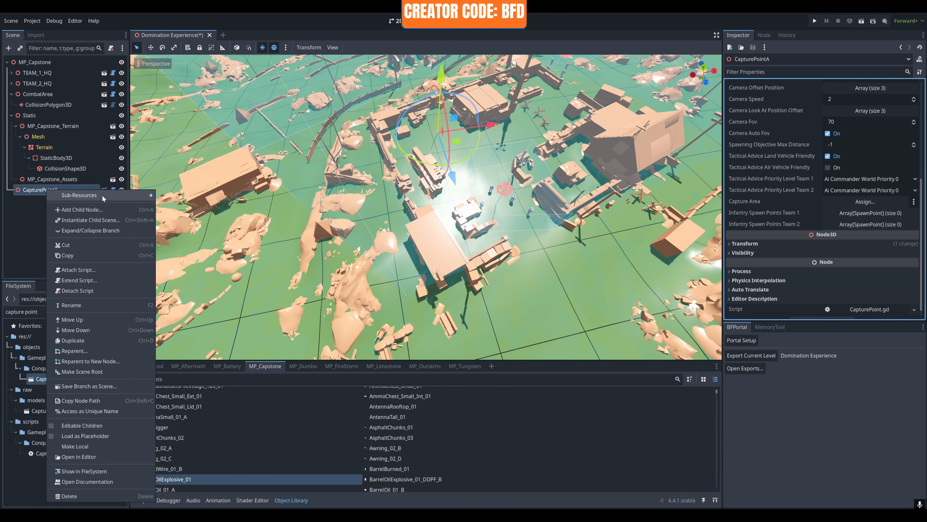
click(82, 209)
text(pol)
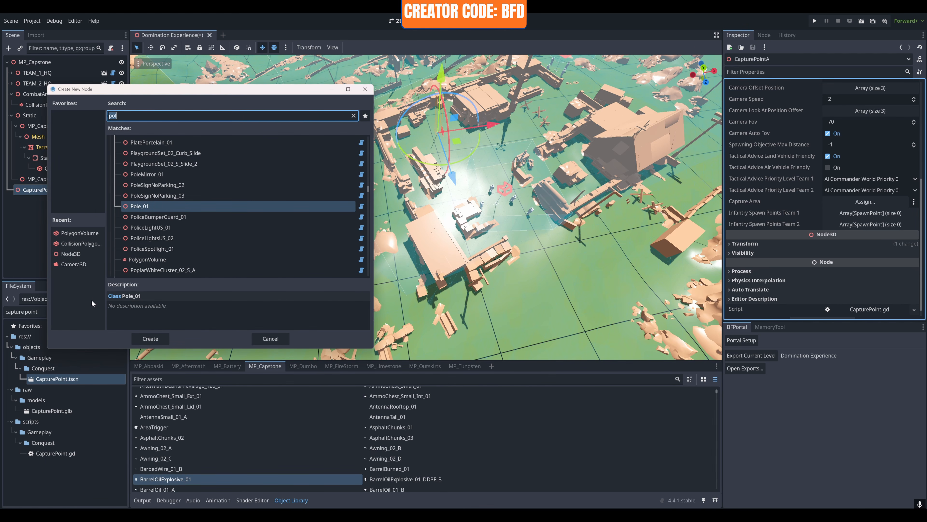
click(117, 115)
text(y)
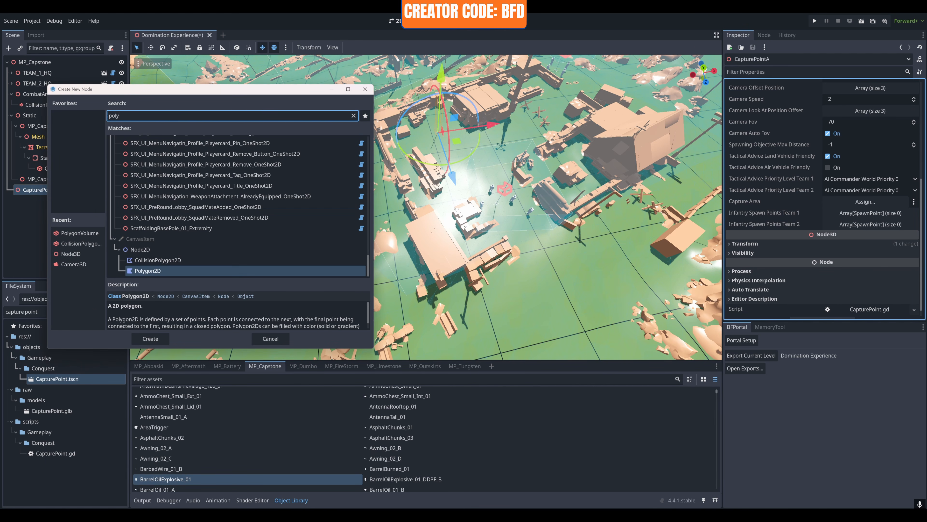
text(gpm)
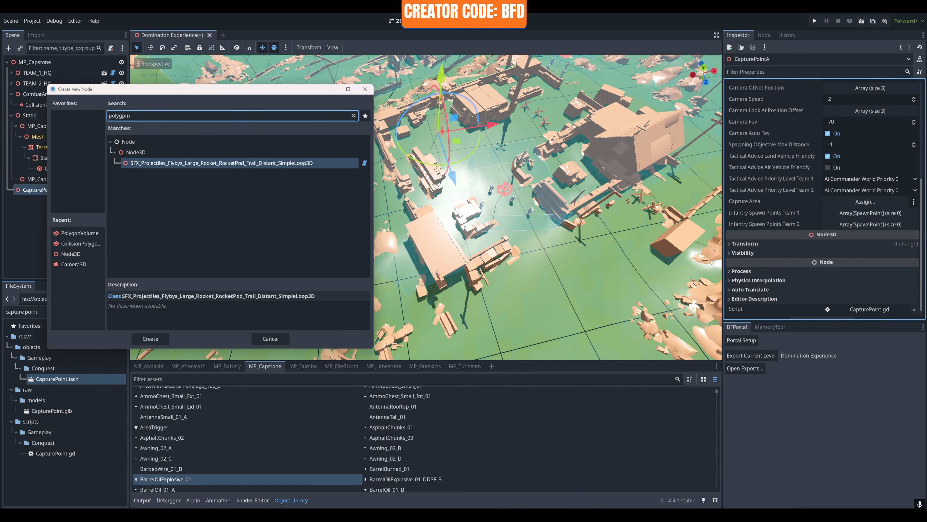
key(BackSpace)
key(BackSpace)
text(on)
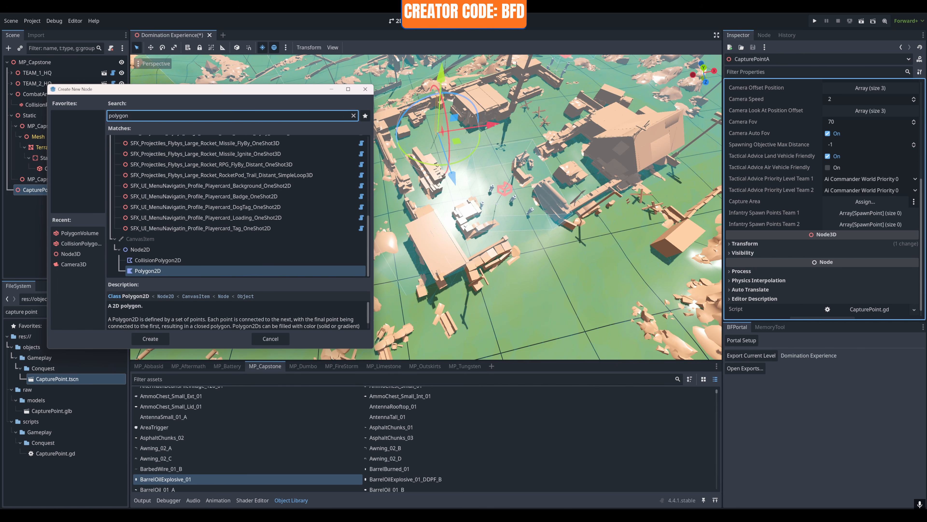
text(volume)
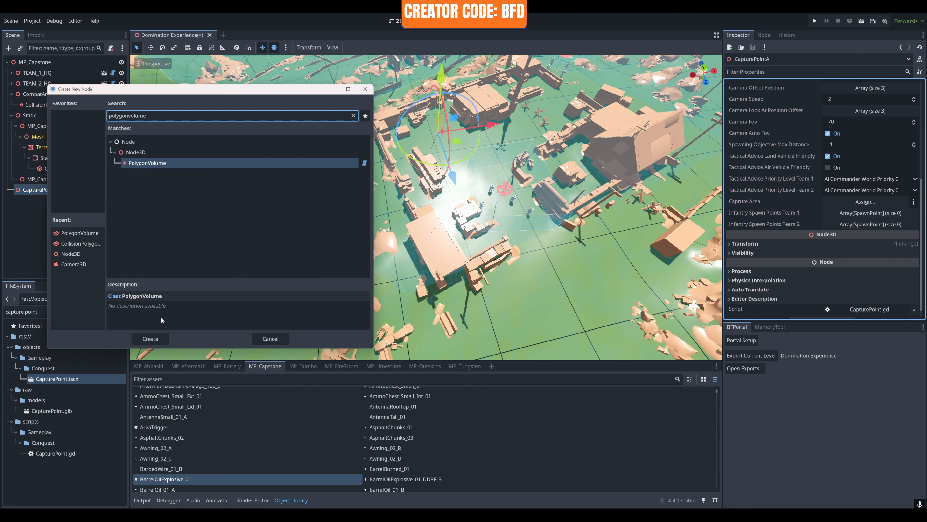
click(151, 339)
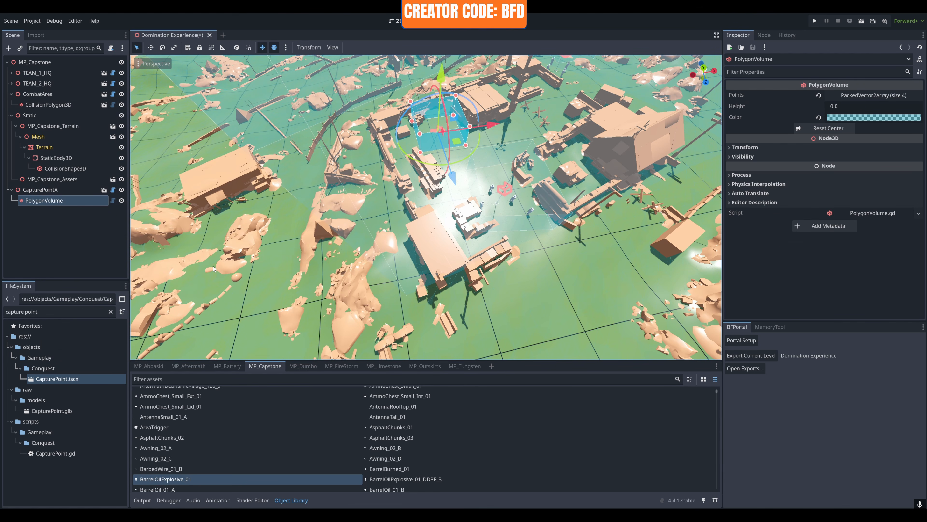
Step: Reposition CapturePointA's PolygonVolume and move three of its corners to about (-14.5, -4.1), (-9.9, 9.1) and (7.1, 3.8)
click(55, 189)
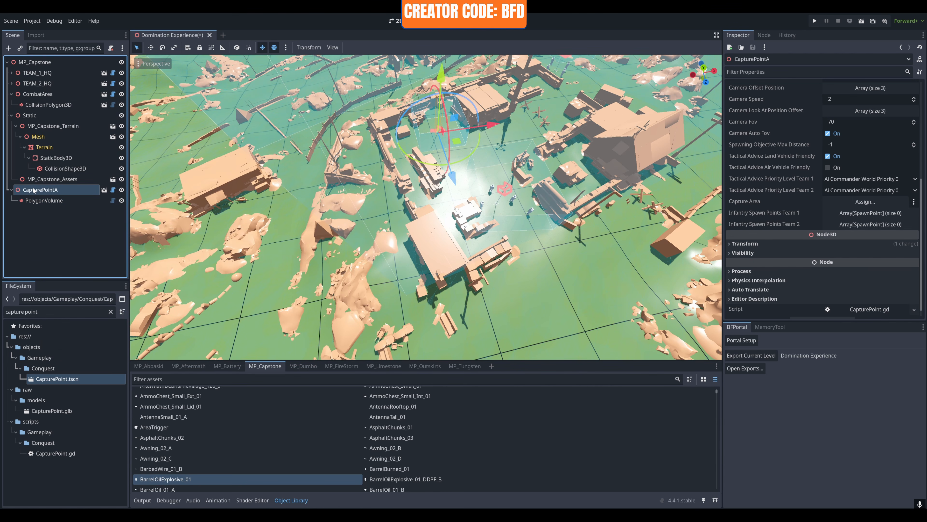
click(52, 202)
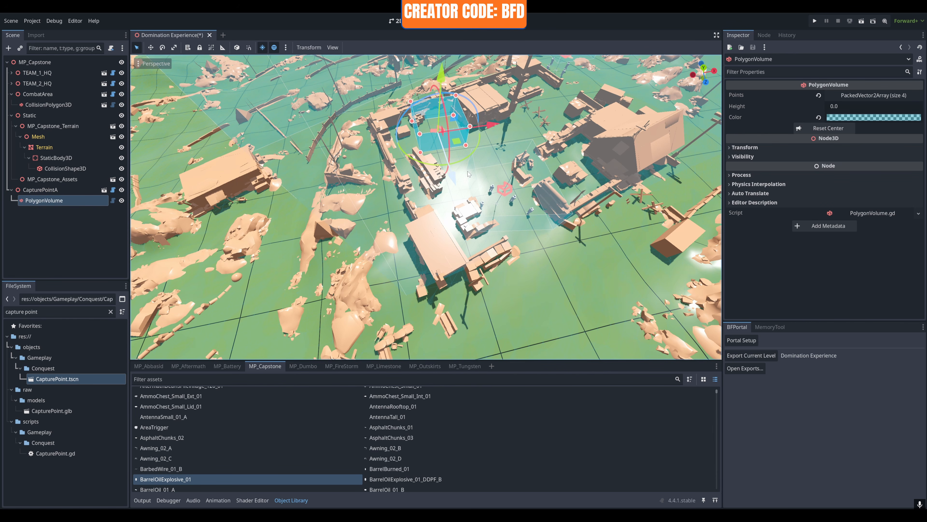
mouse_move(457, 178)
mouse_down()
mouse_move(455, 194)
mouse_move(452, 178)
mouse_up()
scroll(504, 141, down, 6)
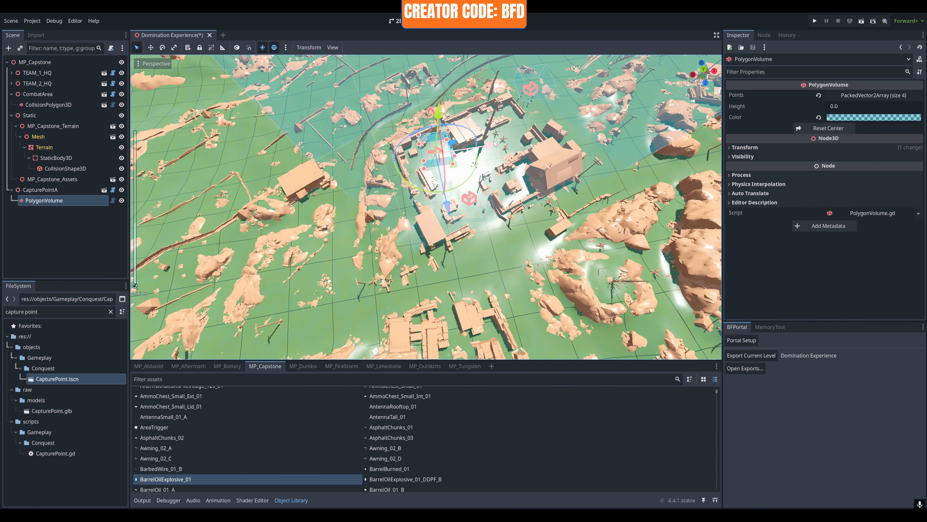
drag(453, 163, 407, 174)
key(ctrl+z)
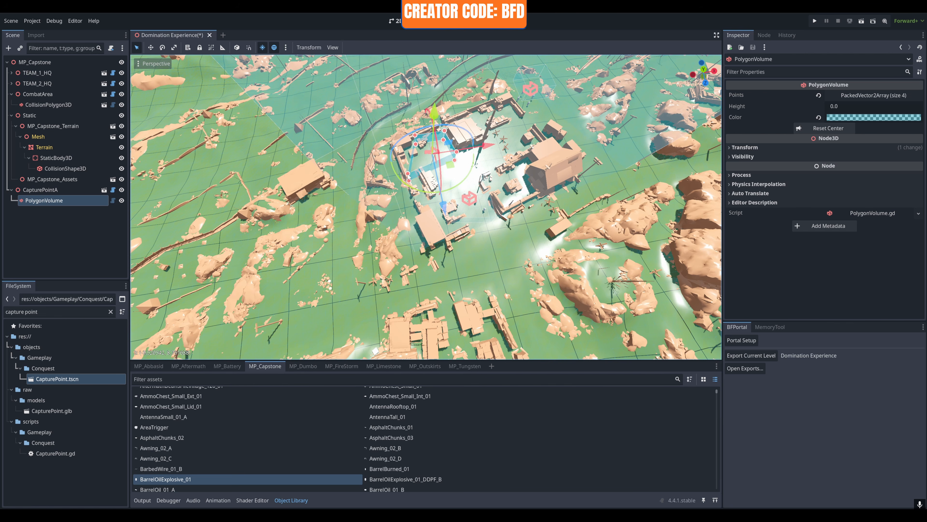
drag(415, 135, 388, 143)
Step: Add two points to the PolygonVolume and place them at about (-0.8, -10.5) and (-10.2, -7.5)
click(858, 95)
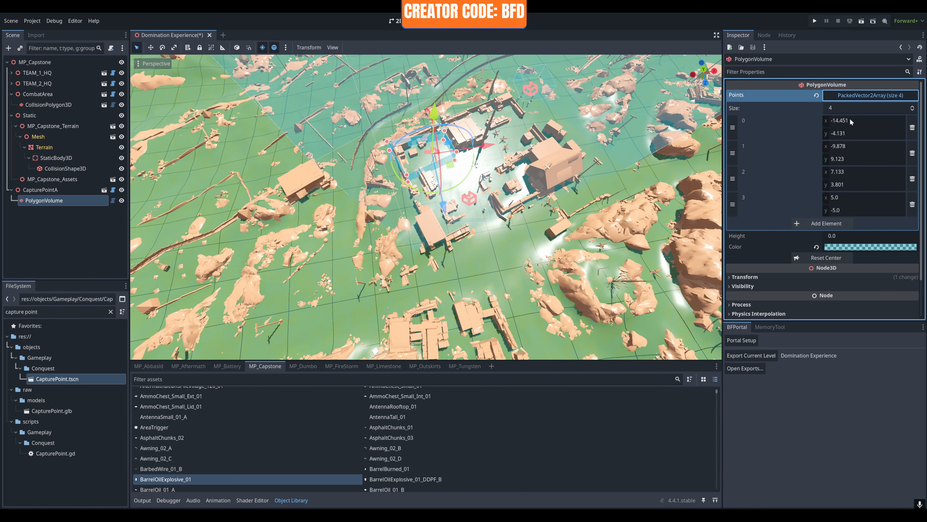
click(822, 224)
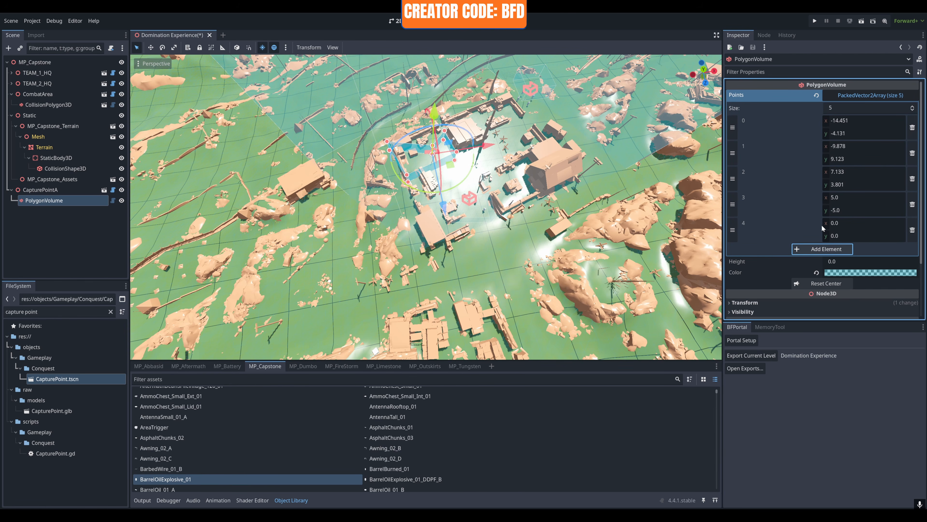
click(805, 248)
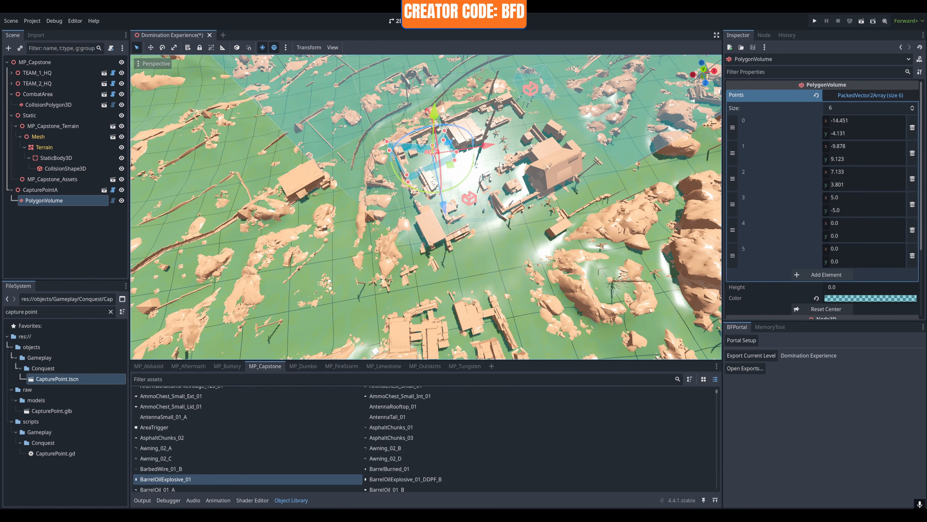
drag(433, 146, 425, 121)
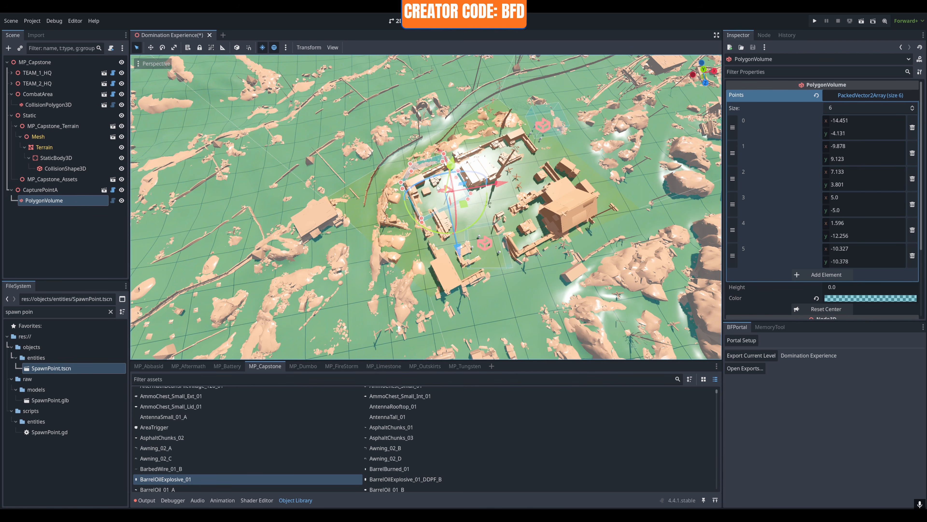
mouse_move(444, 153)
mouse_down()
mouse_move(413, 172)
mouse_move(439, 157)
mouse_up()
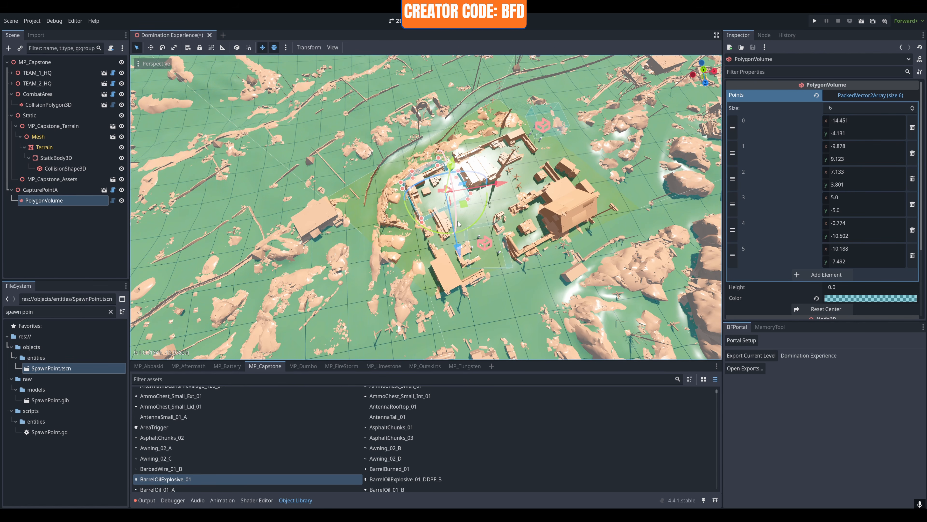
Step: Try a height of 20 for CapturePointA's PolygonVolume, and set it to 10 instead
click(842, 96)
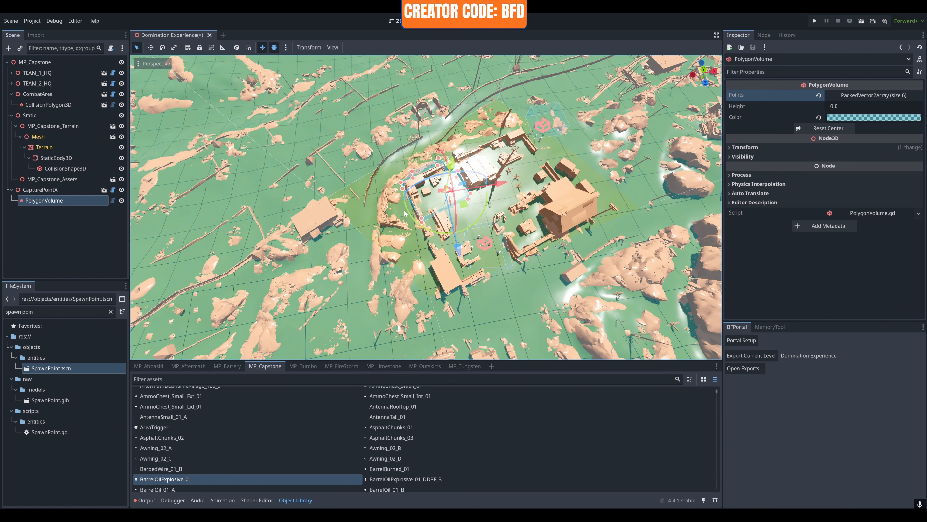
click(845, 105)
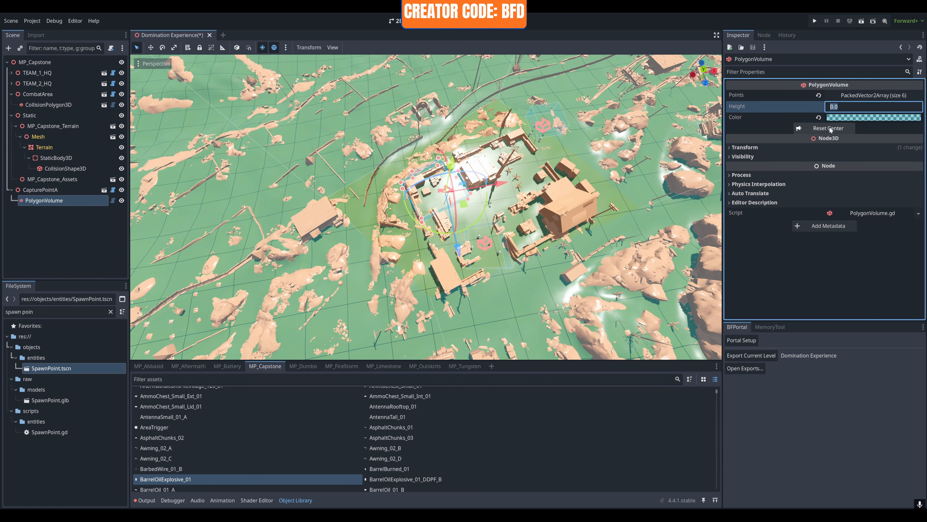
key(Return)
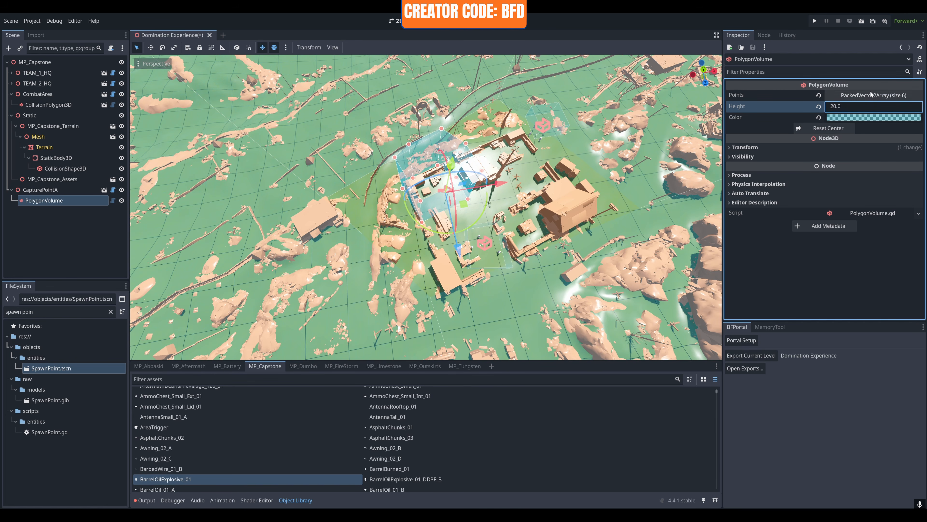
click(846, 107)
key(BackSpace)
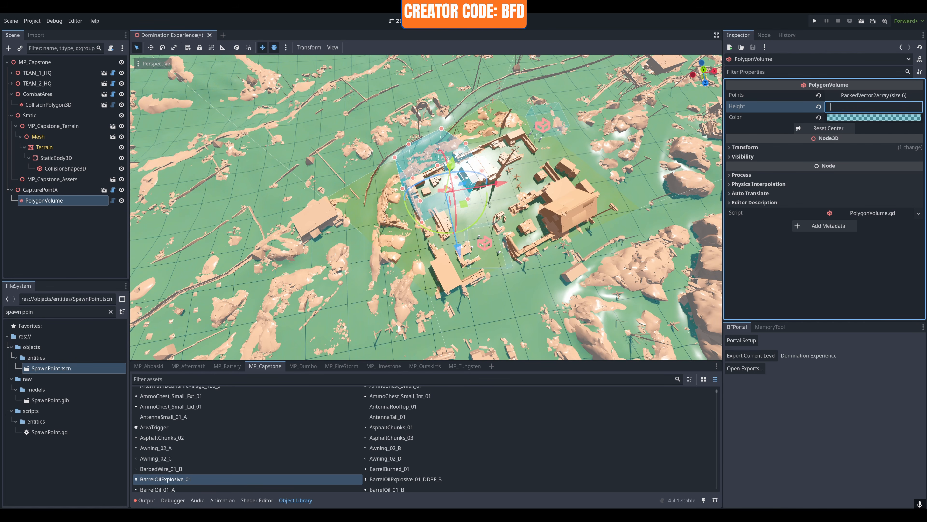
text(10)
key(Return)
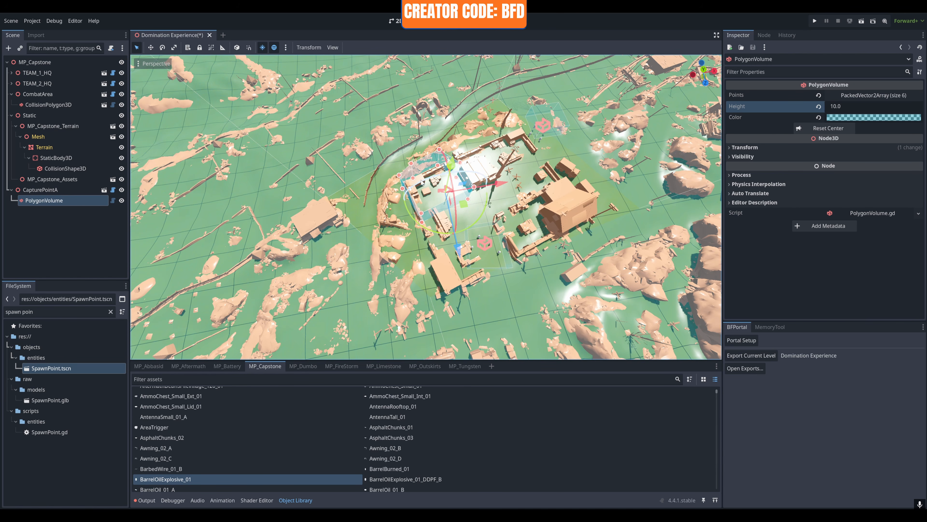
Step: Filter the project files for "spawn poin" and select the SpawnPoint.tscn scene
middle_drag(512, 201, 650, 176)
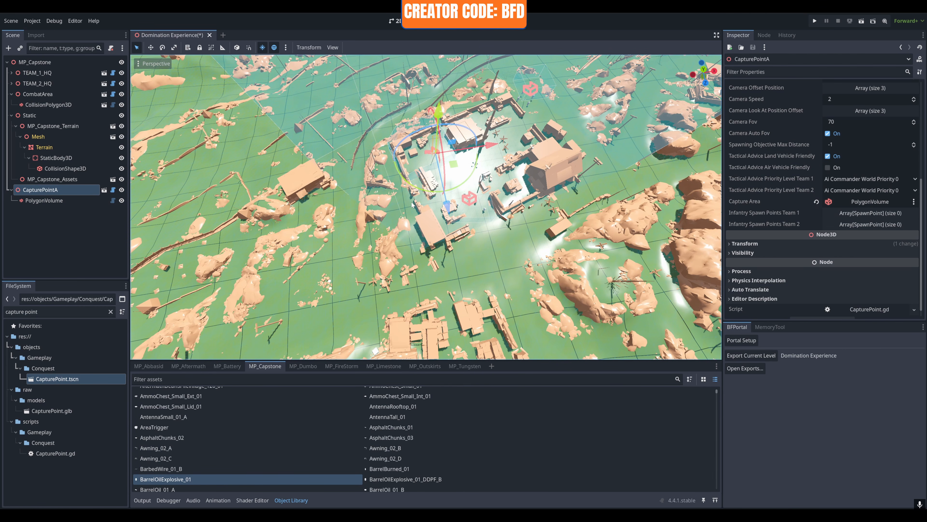
scroll(412, 205, up, 2)
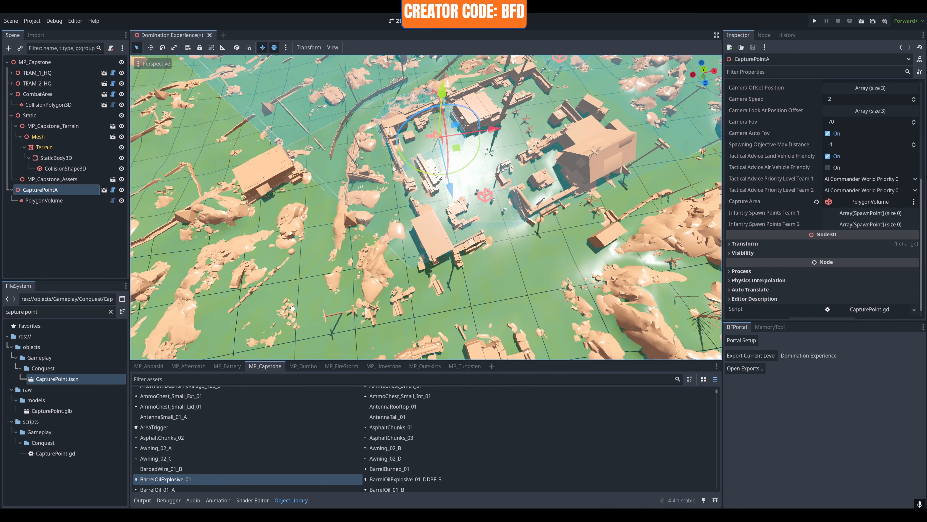
middle_drag(393, 169, 428, 188)
scroll(429, 187, up, 4)
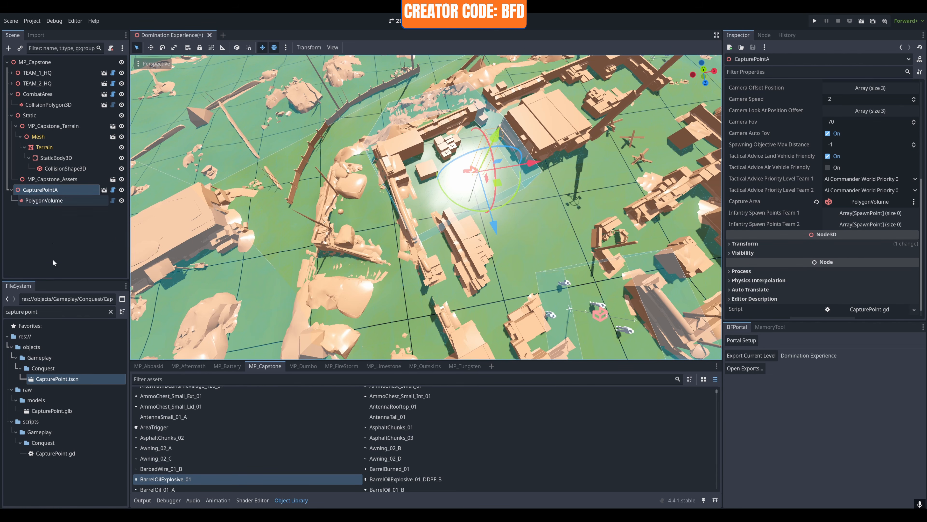
drag(43, 311, 3, 313)
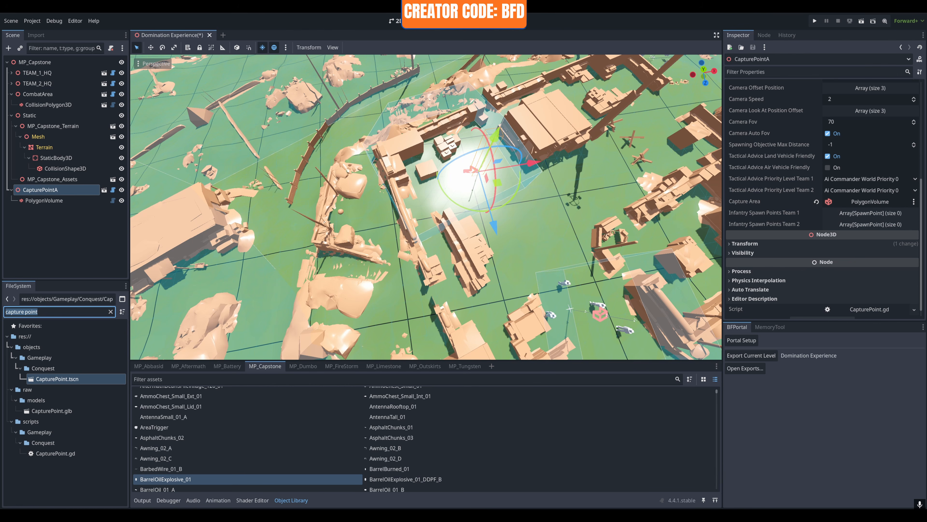
text(spawn )
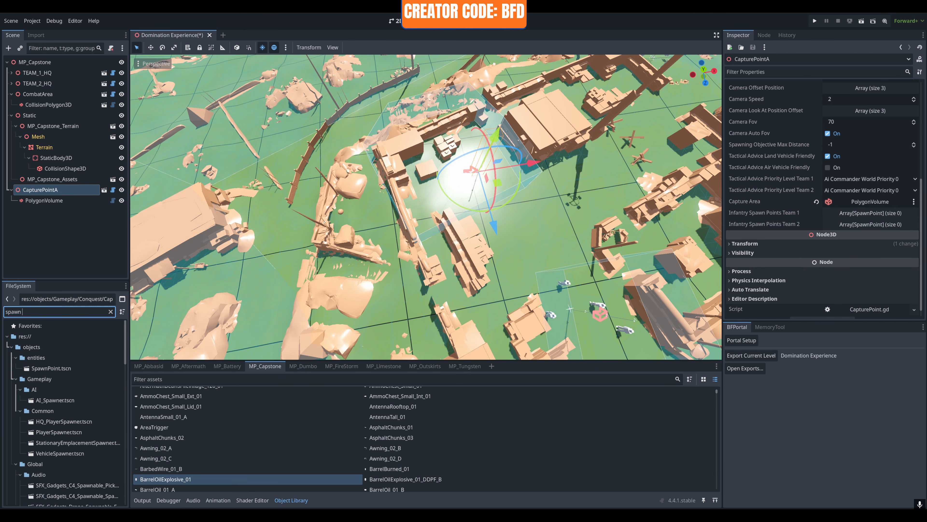
text(poin)
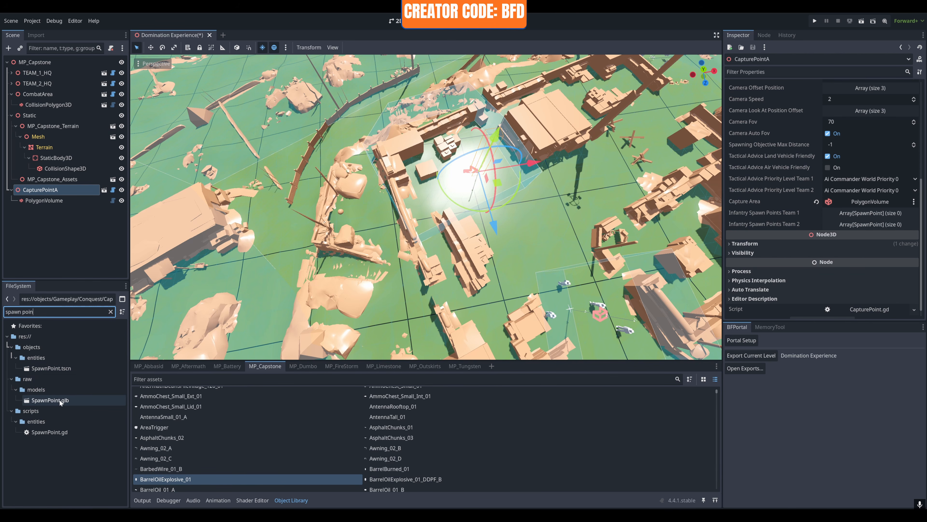
click(53, 367)
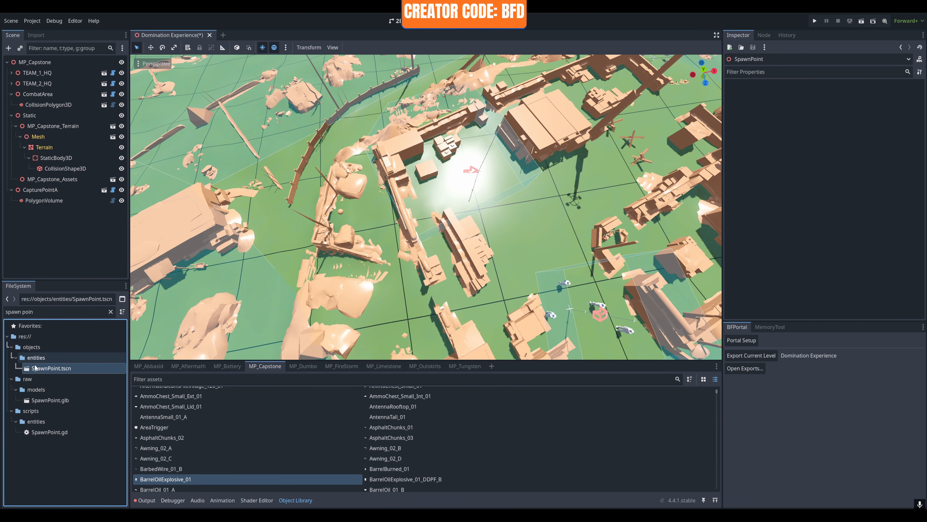
Step: Place four SpawnPoint instances on the open ground around CapturePointA
drag(36, 368, 438, 189)
drag(51, 368, 469, 152)
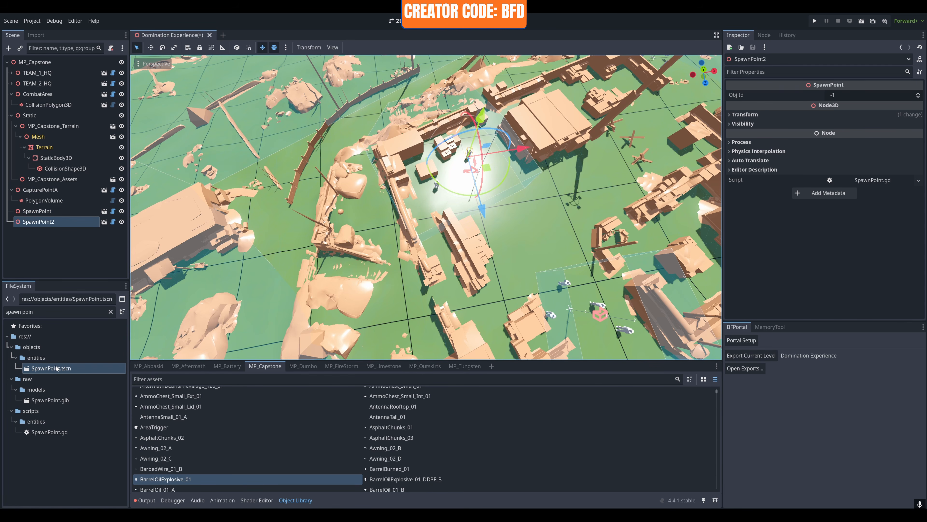
drag(56, 368, 510, 168)
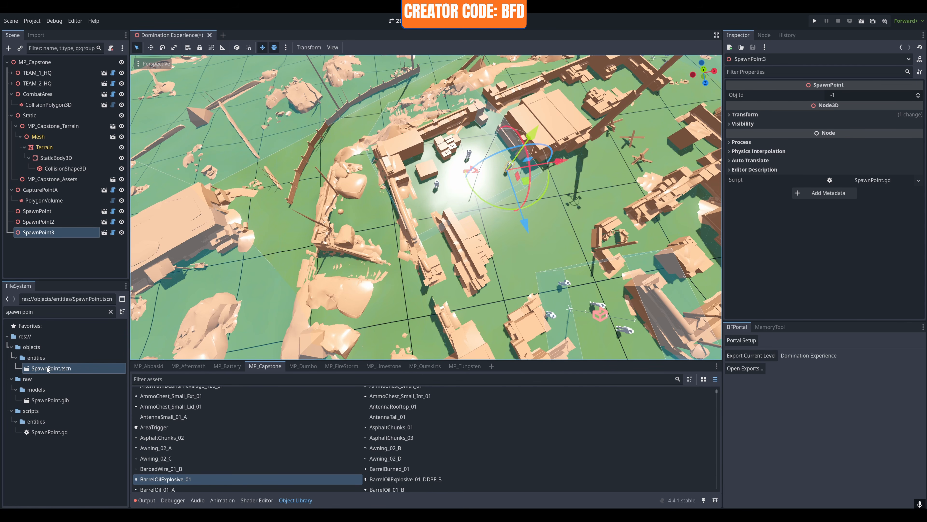
drag(48, 369, 459, 197)
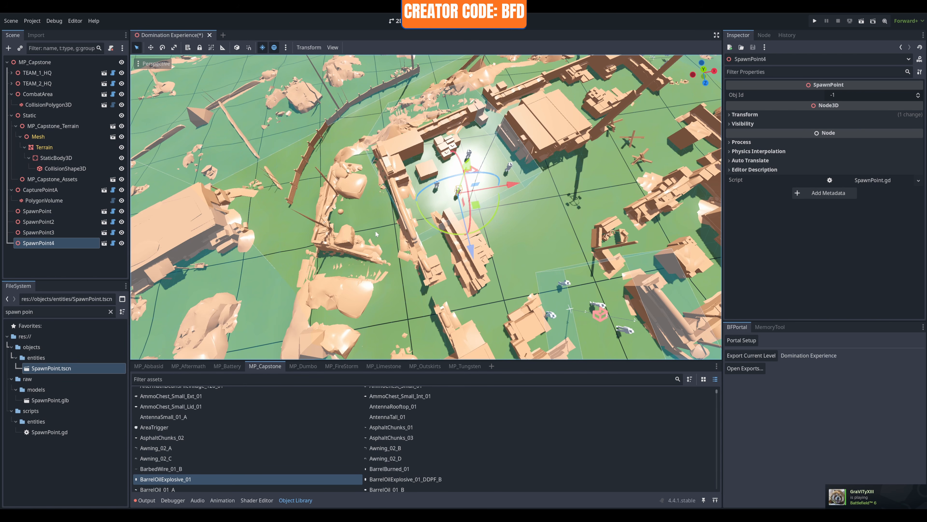
Step: Make the four new SpawnPoint nodes children of CapturePointA and clear their selection
click(11, 190)
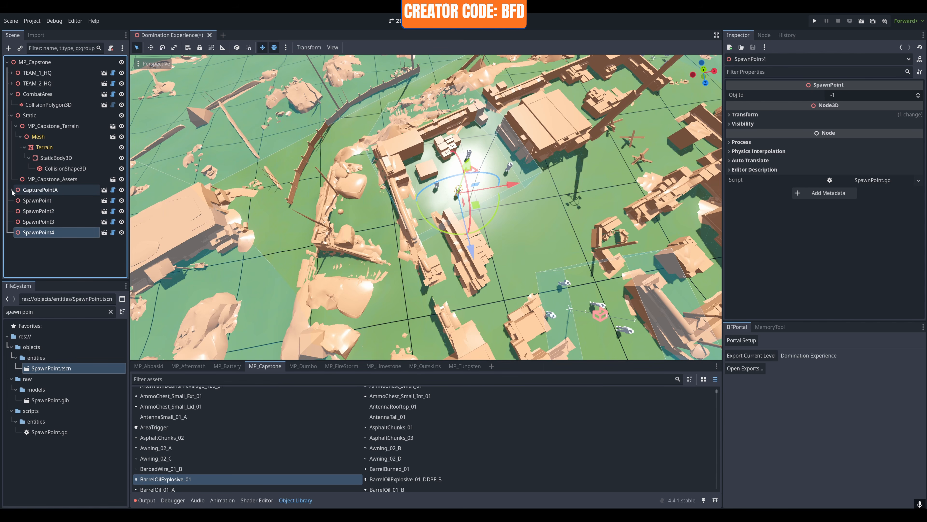
click(12, 190)
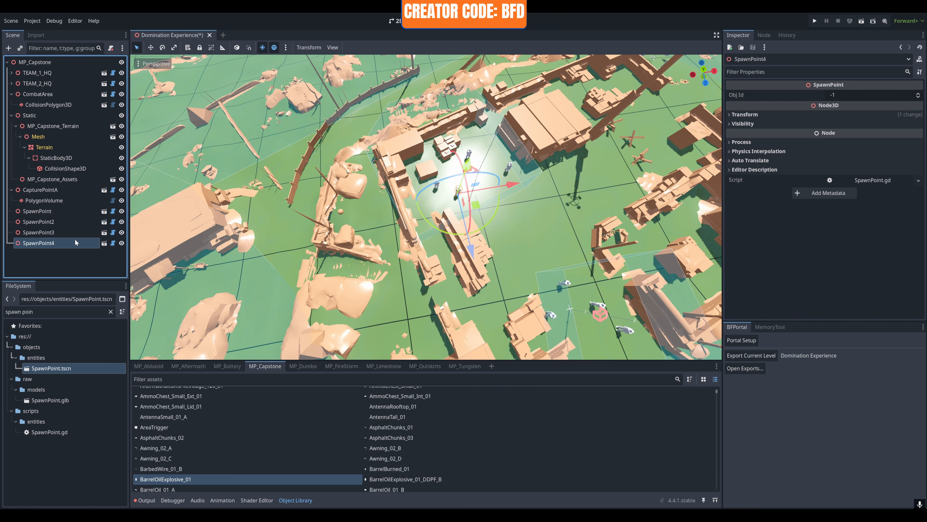
click(31, 211)
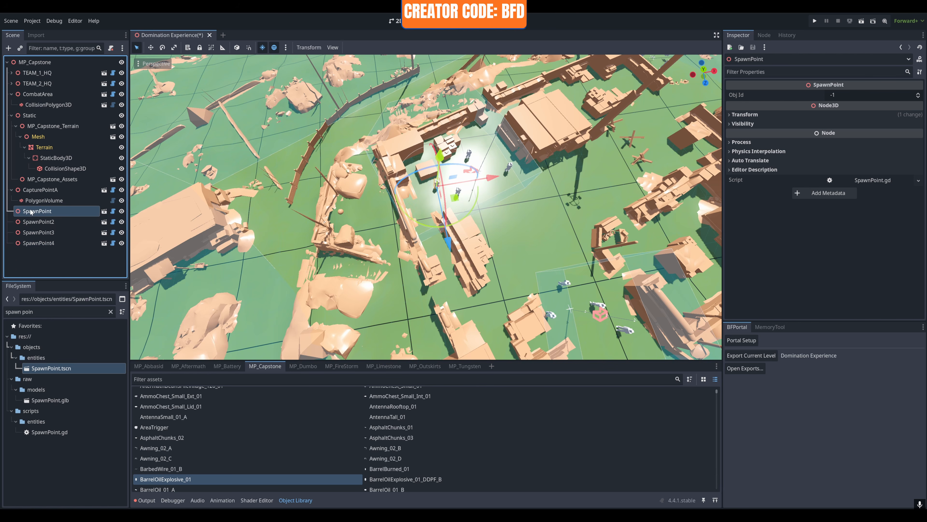
shift+click(42, 244)
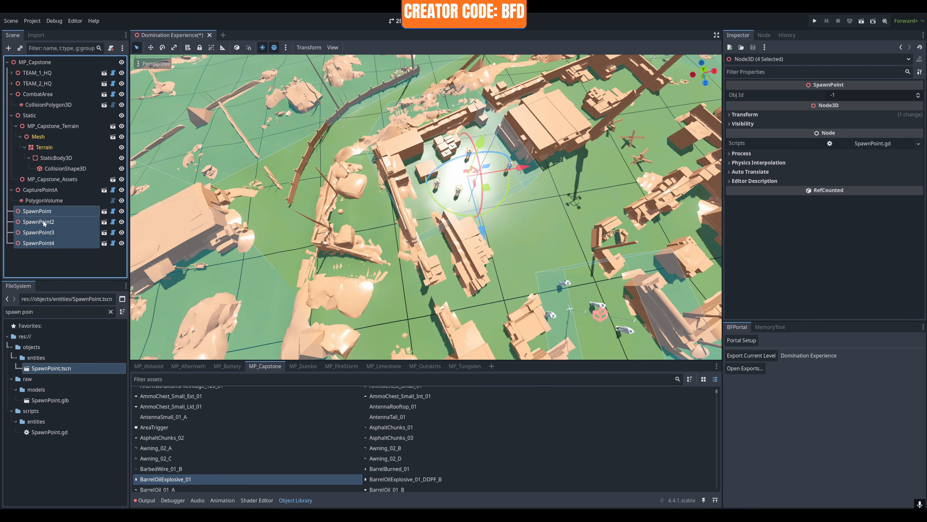
drag(43, 221, 47, 191)
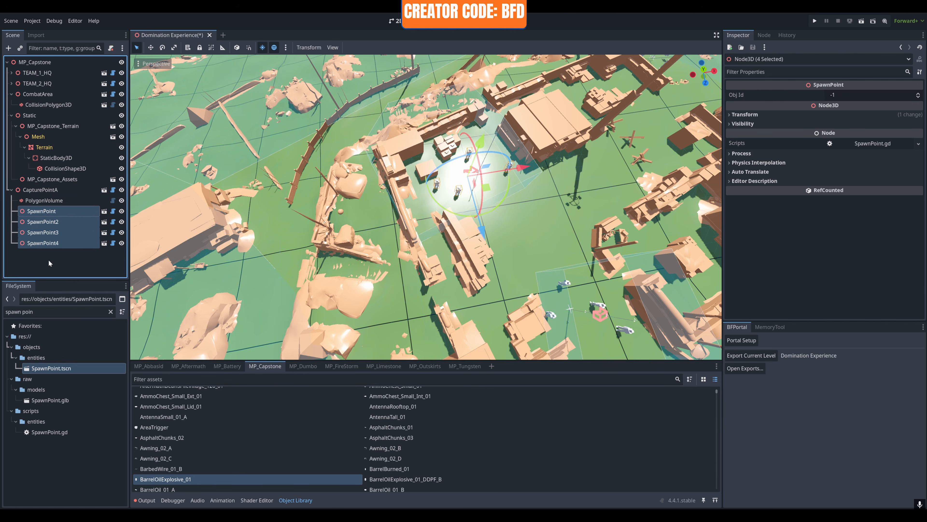
click(209, 186)
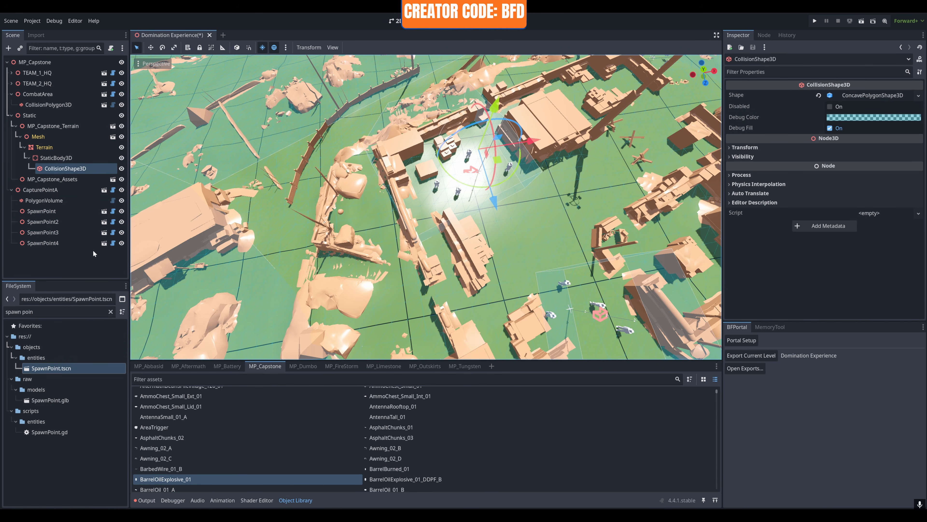
Step: Rename CapturePointA's four spawn points as SpawnPoint1a, SpawnPoint2a, SpawnPoint3a and SpawnPoint4a
double_click(56, 211)
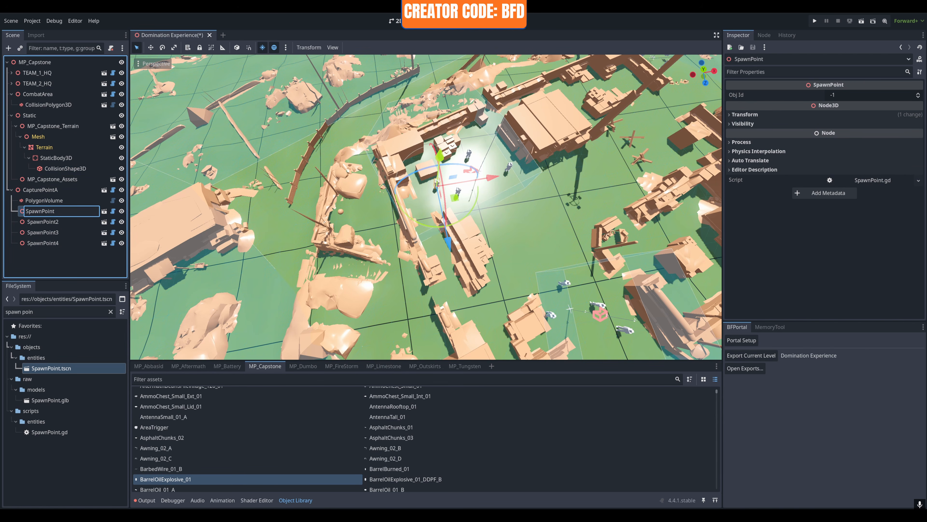
text(1a)
click(65, 221)
double_click(65, 221)
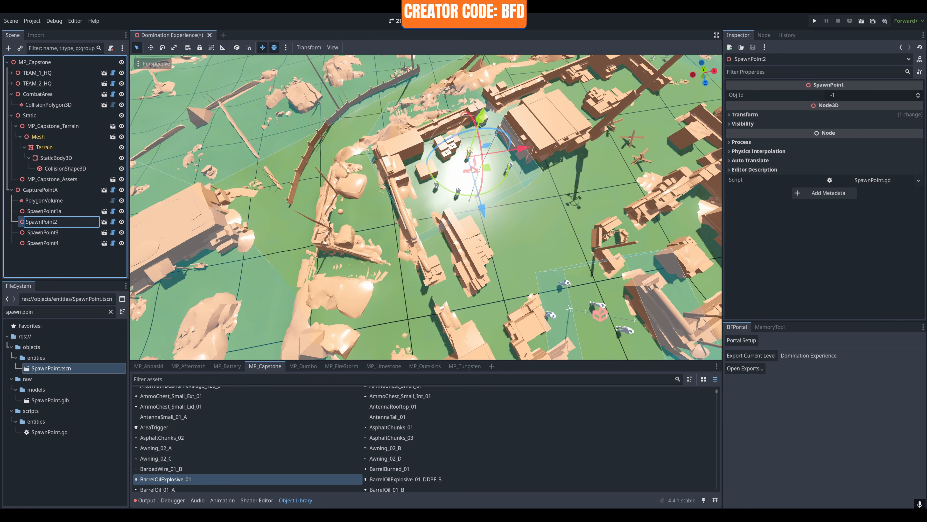
text(a)
click(57, 233)
double_click(57, 233)
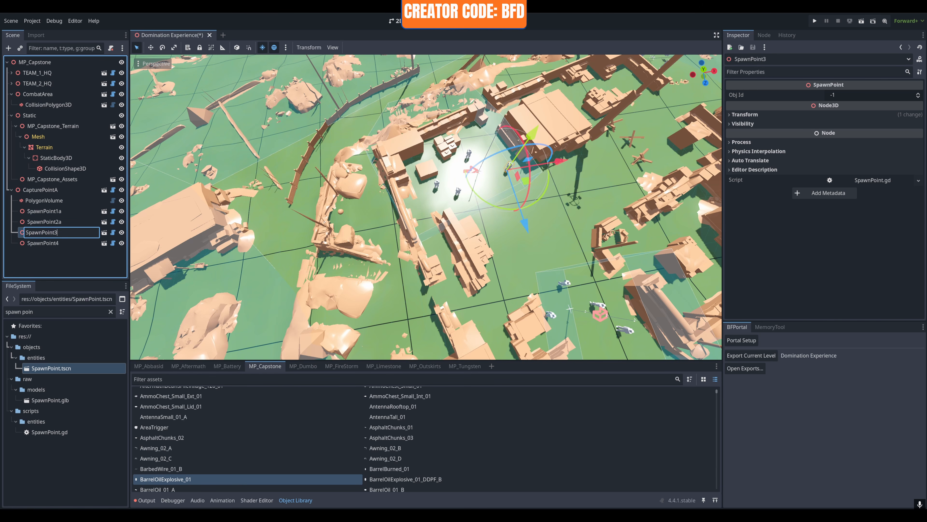
text(a)
click(57, 243)
double_click(57, 243)
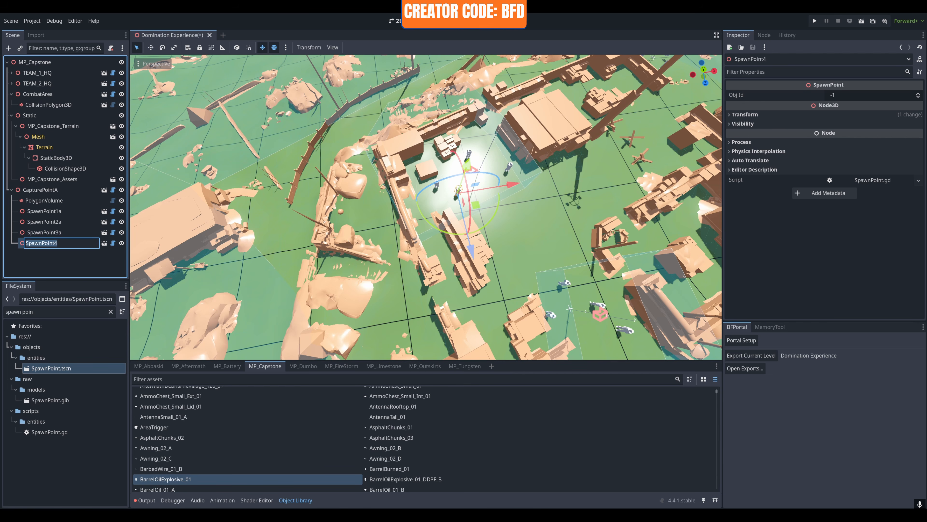
key(Return)
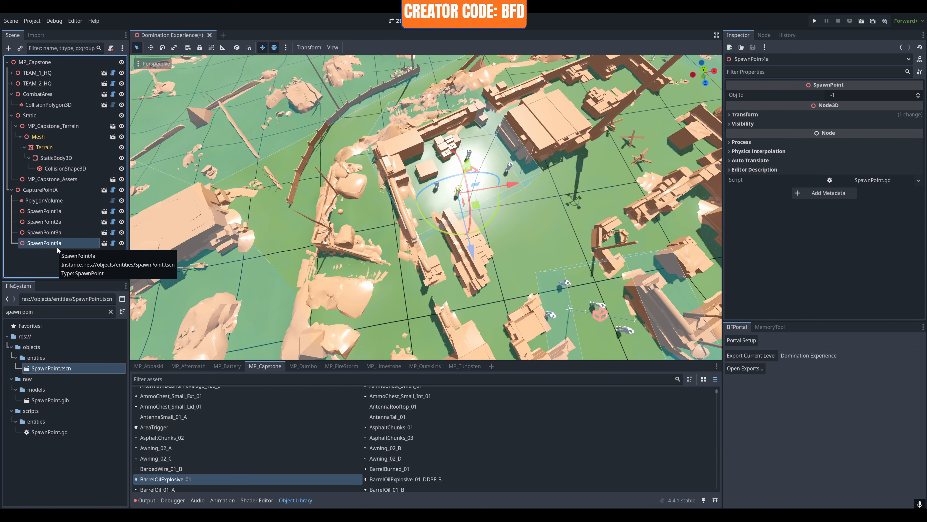
Step: Set the size of CapturePointA's Infantry Spawn Points Team 1 array to 4
double_click(40, 190)
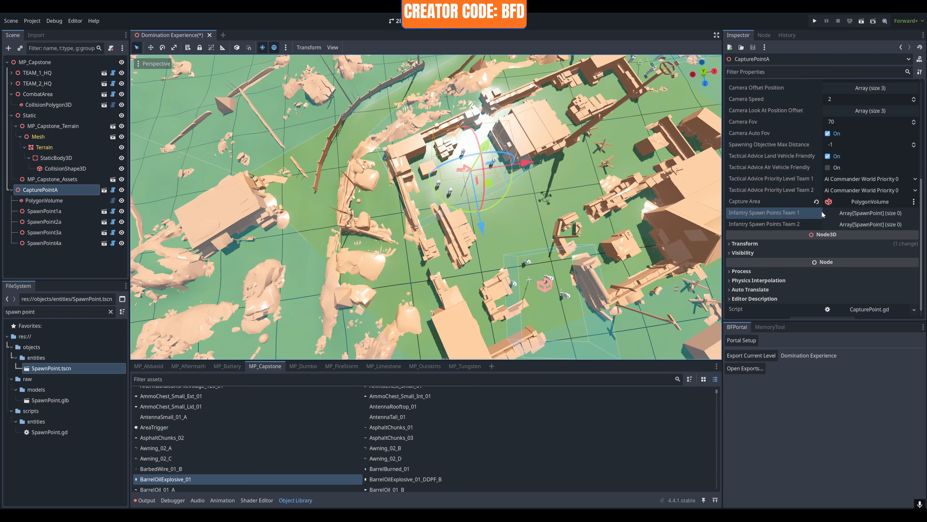
click(864, 213)
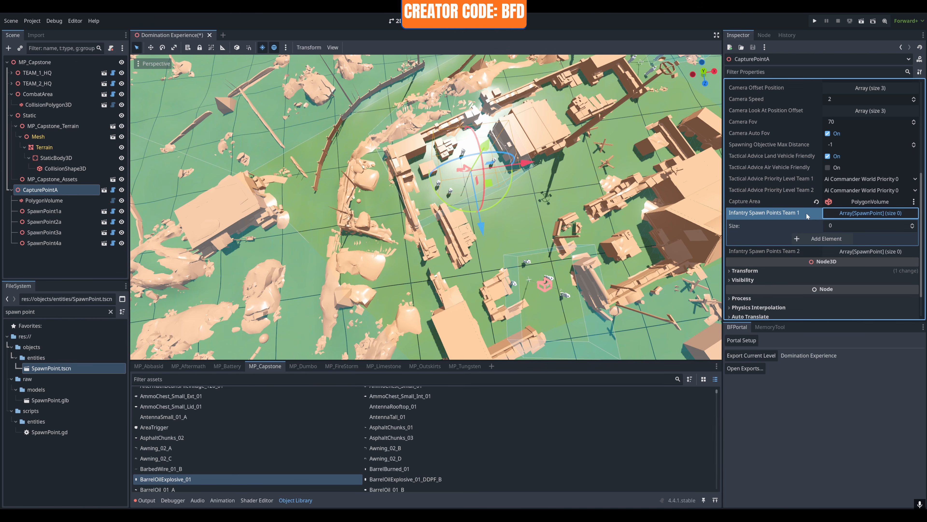
click(913, 225)
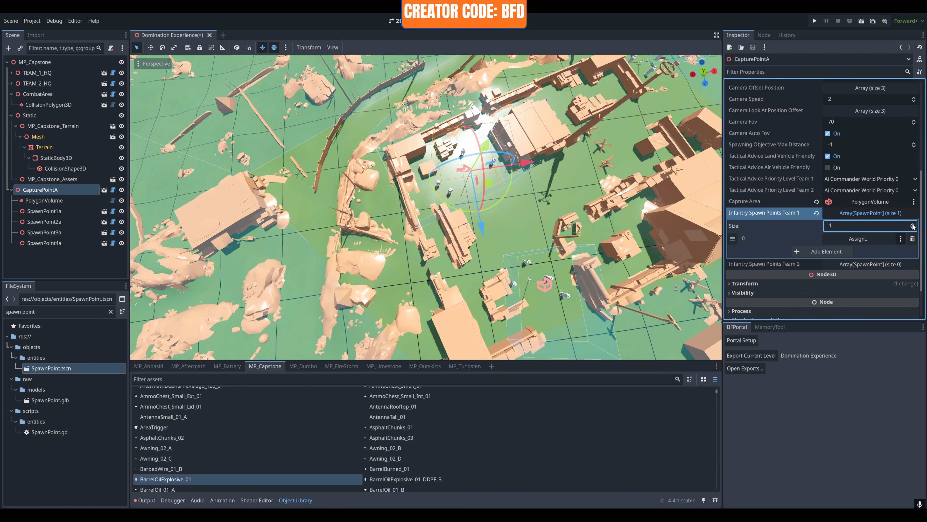
click(913, 225)
click(913, 225)
click(912, 225)
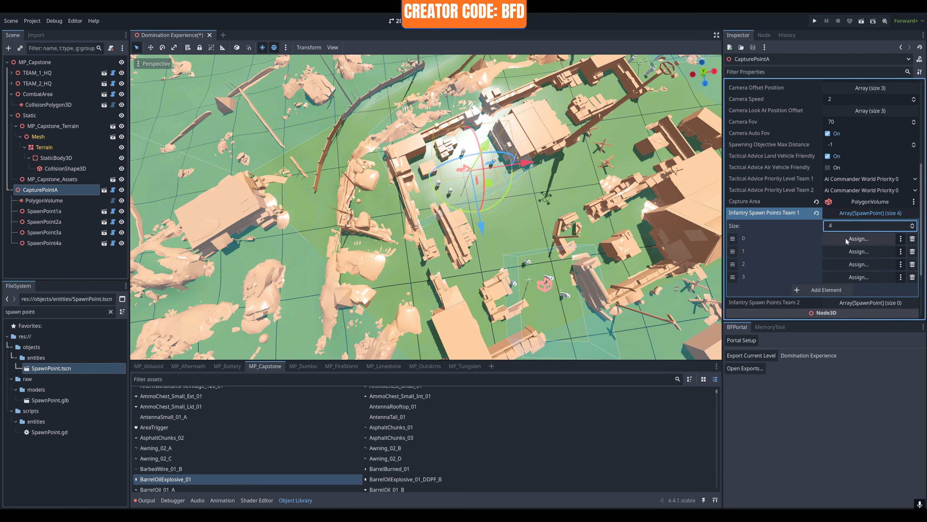
Step: Assign SpawnPoint1a, SpawnPoint2a, SpawnPoint3a and SpawnPoint4a to elements 0 to 3 of the Team 1 infantry spawn array and collapse it
click(852, 238)
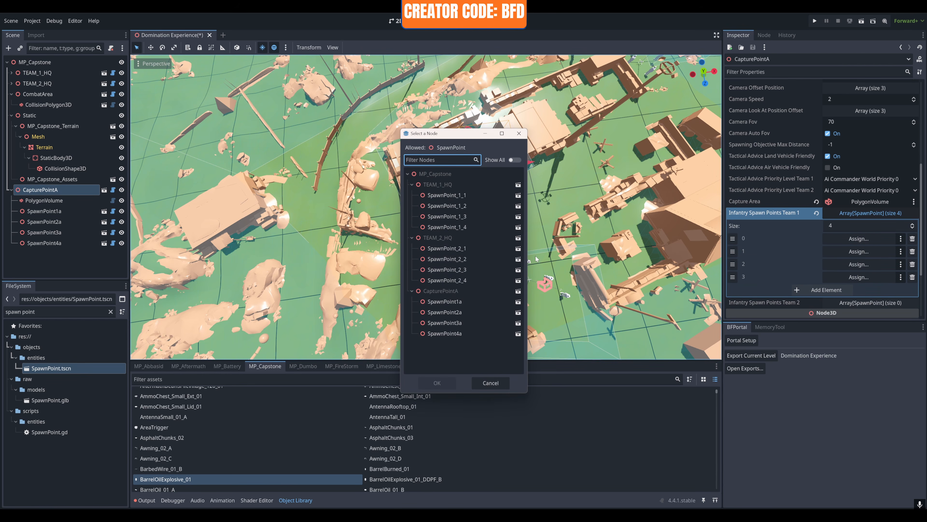
double_click(445, 302)
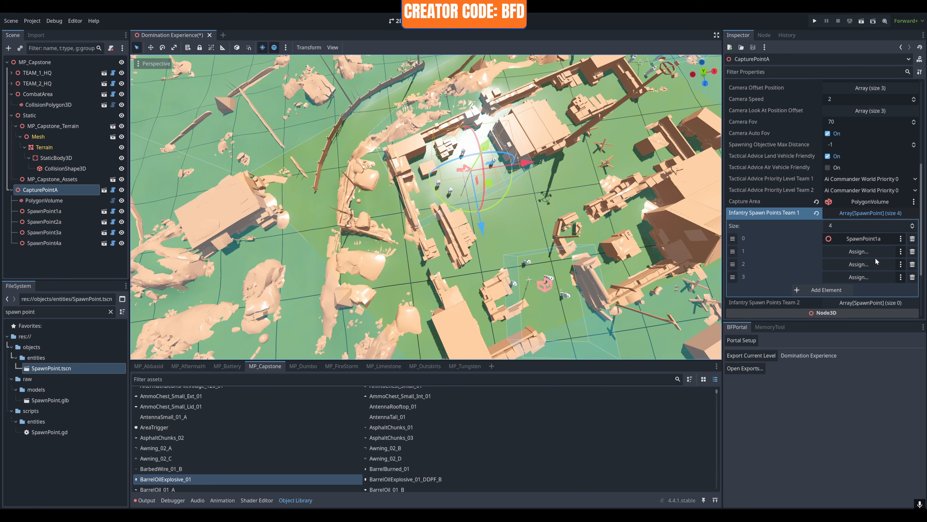
click(861, 251)
double_click(455, 312)
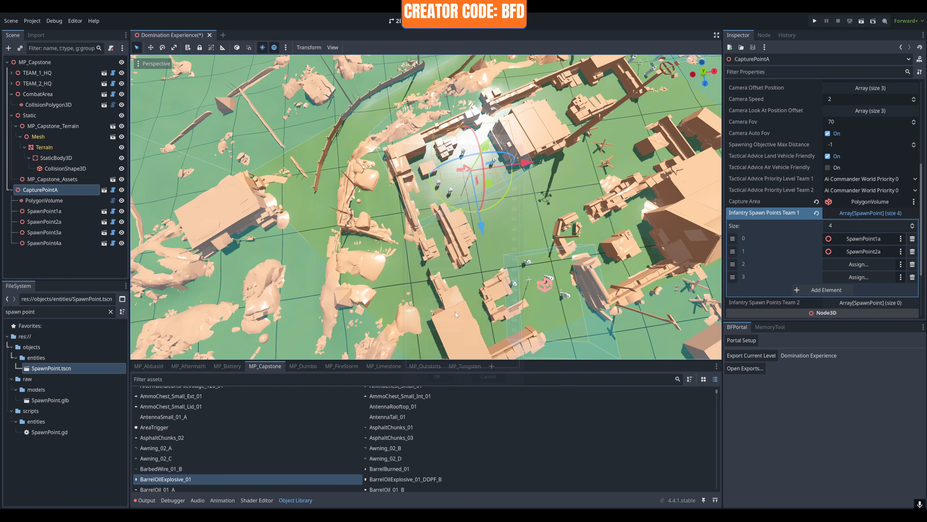
click(854, 265)
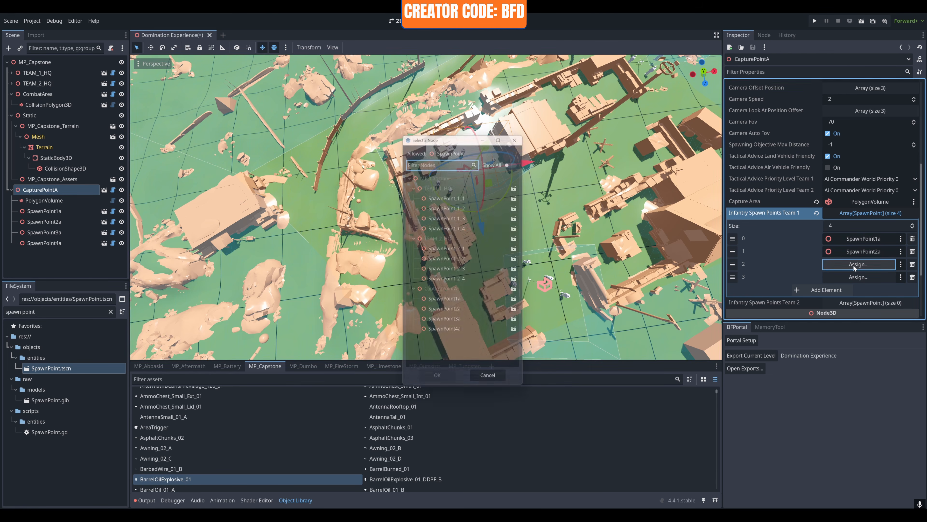
double_click(445, 323)
click(846, 277)
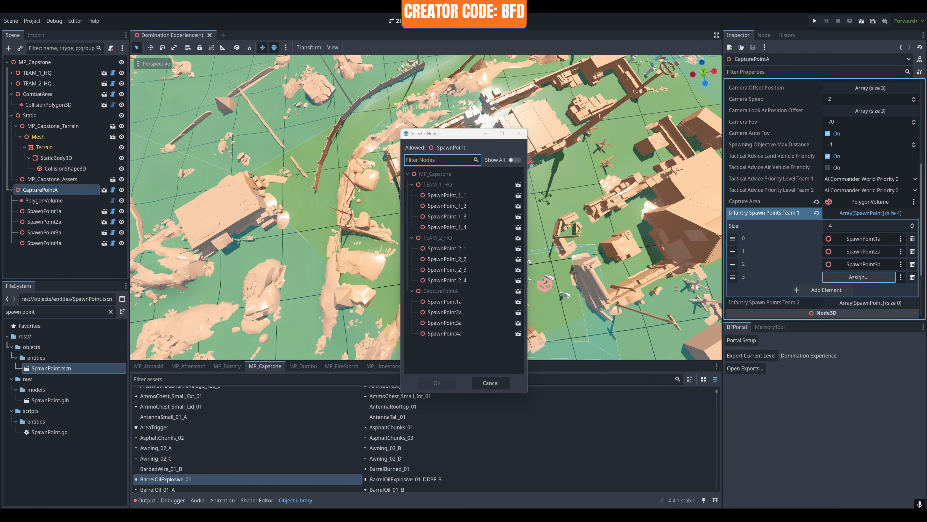
double_click(444, 333)
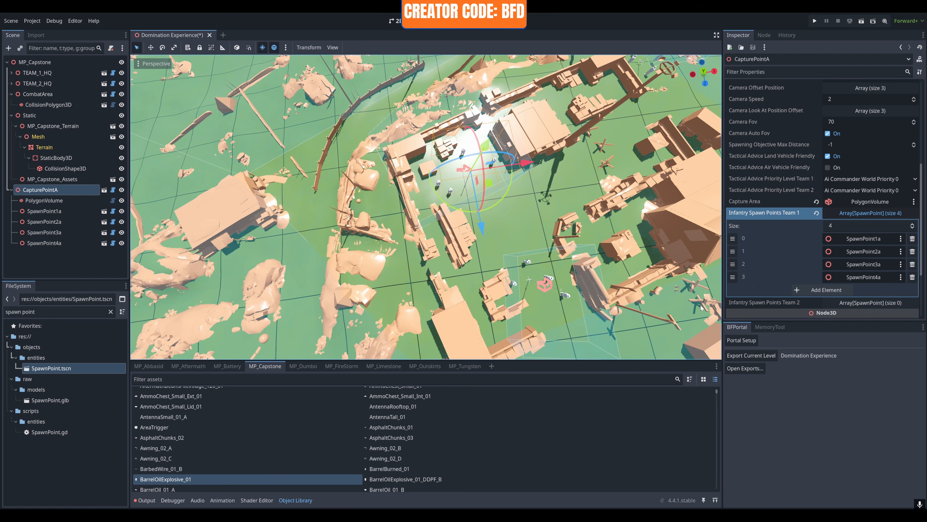
click(870, 213)
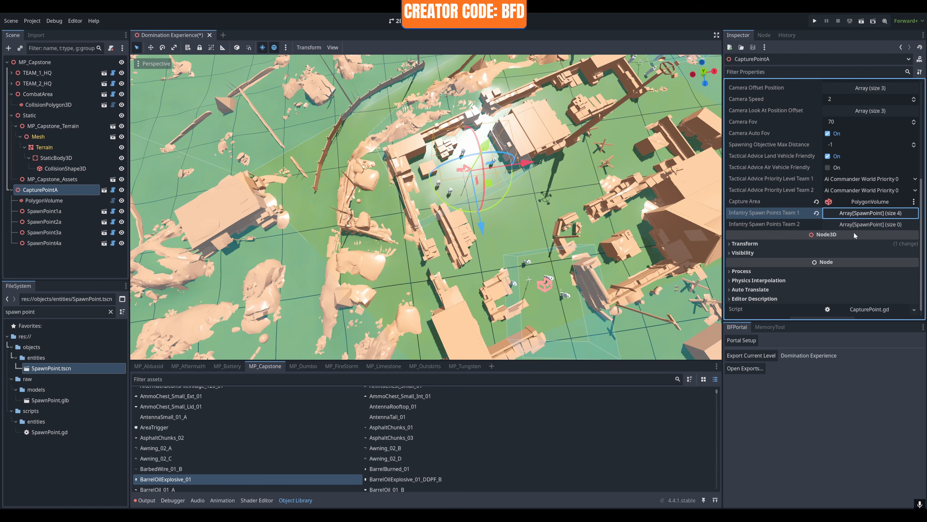
Step: Set the size of CapturePointA's Infantry Spawn Points Team 2 array to 4
click(871, 224)
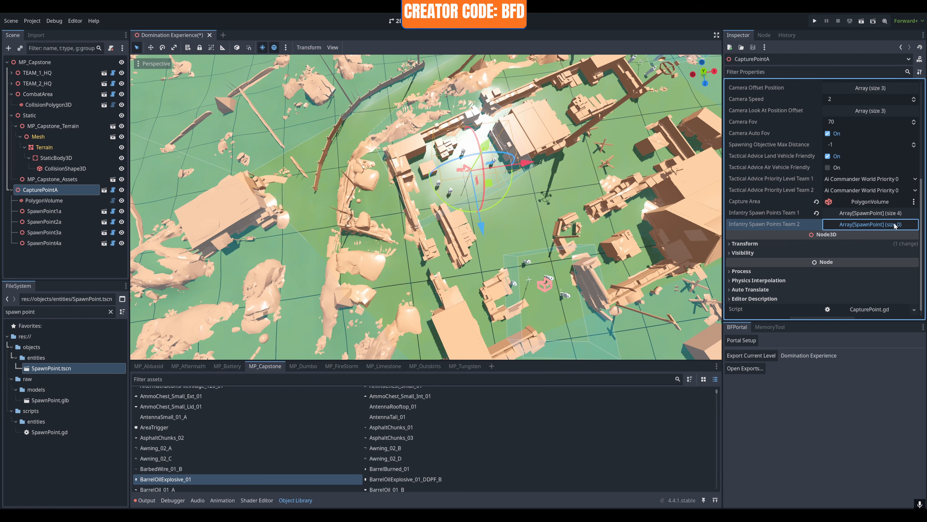
click(913, 237)
click(913, 236)
click(913, 237)
click(913, 237)
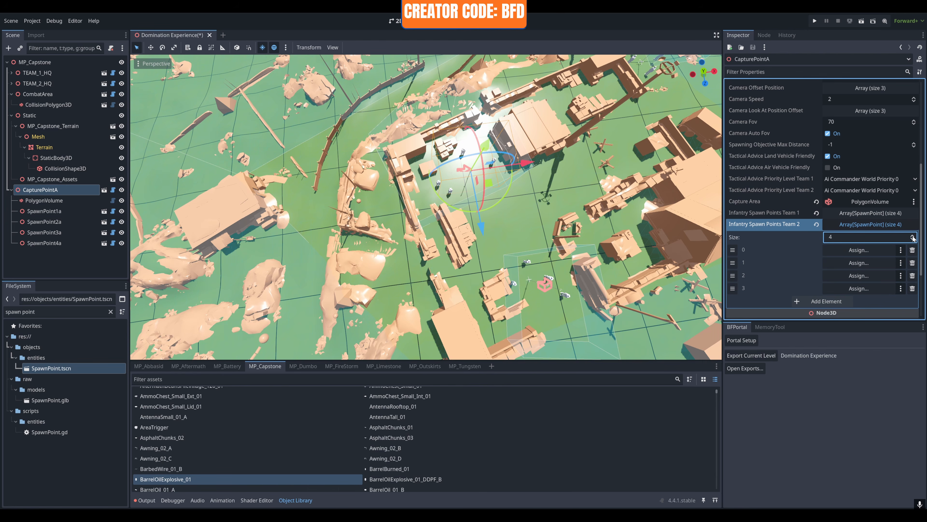
Step: Assign SpawnPoint1a, SpawnPoint2a, SpawnPoint3a and SpawnPoint4a to elements 0 to 3 of the Team 2 infantry spawn array and collapse it
click(856, 249)
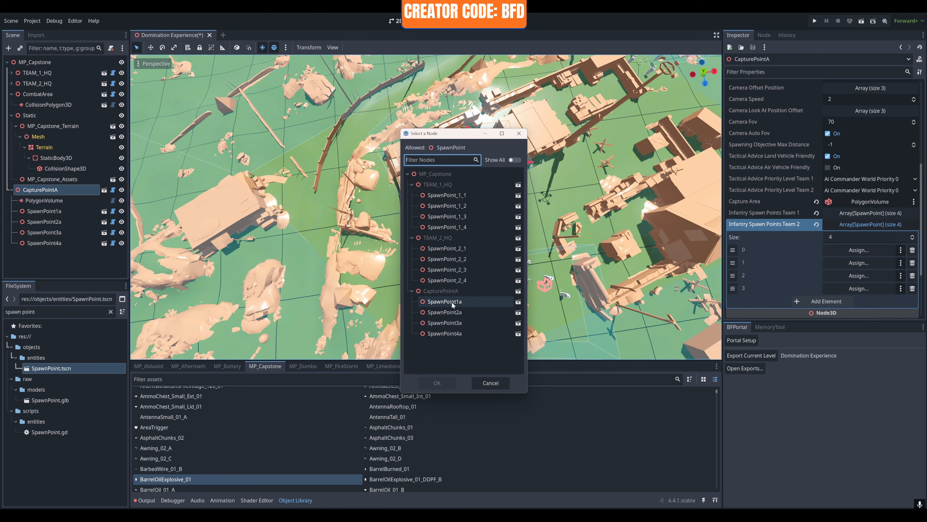
double_click(451, 301)
click(843, 259)
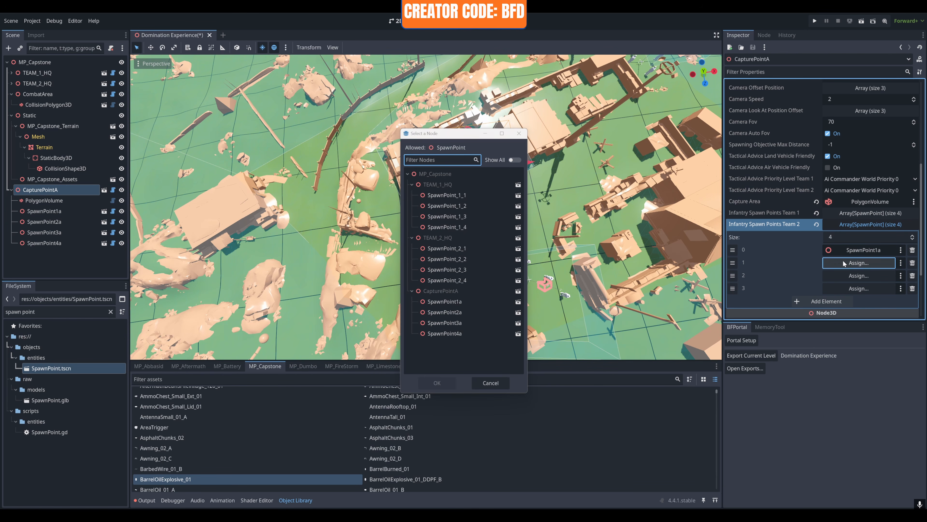
click(448, 312)
double_click(448, 313)
click(858, 275)
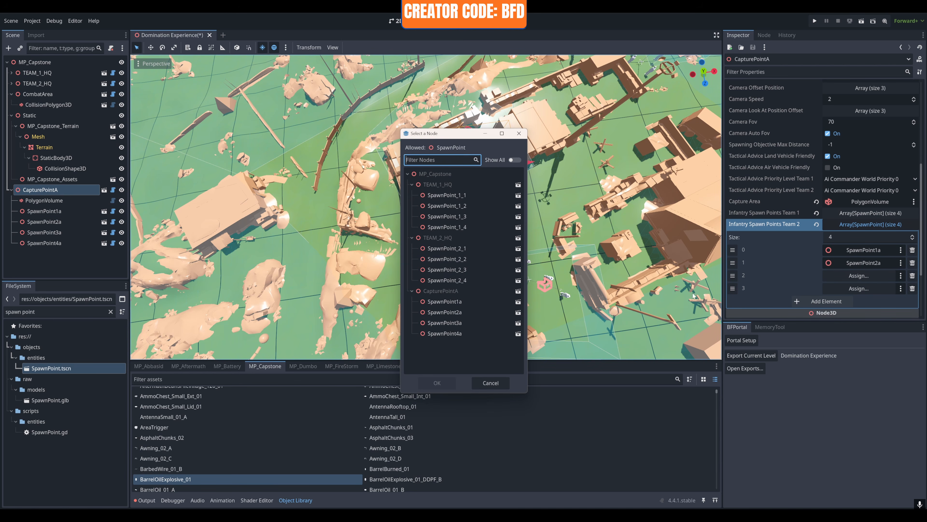
click(442, 322)
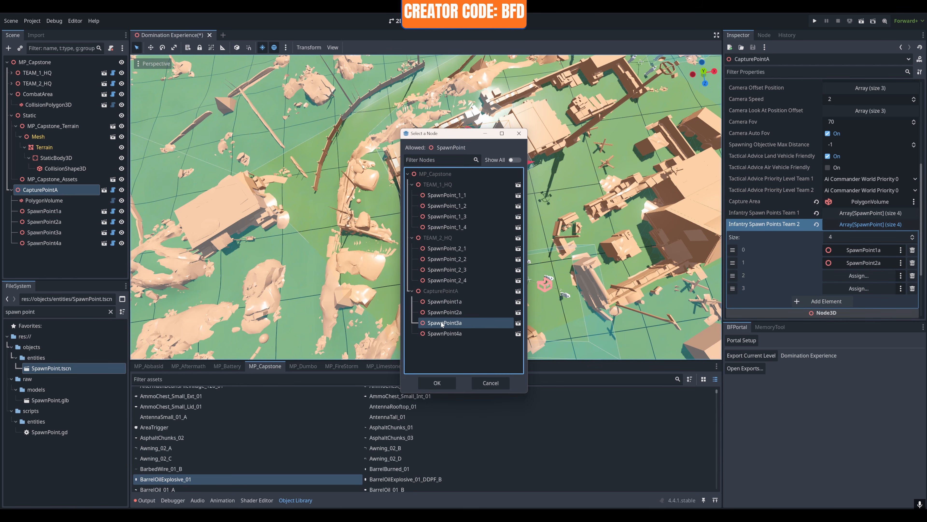
double_click(442, 322)
click(858, 288)
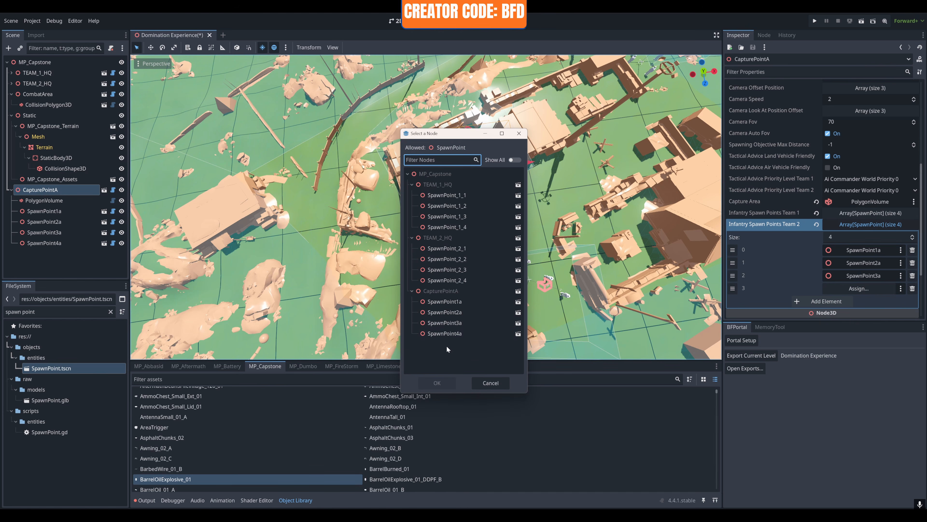
click(447, 334)
double_click(447, 333)
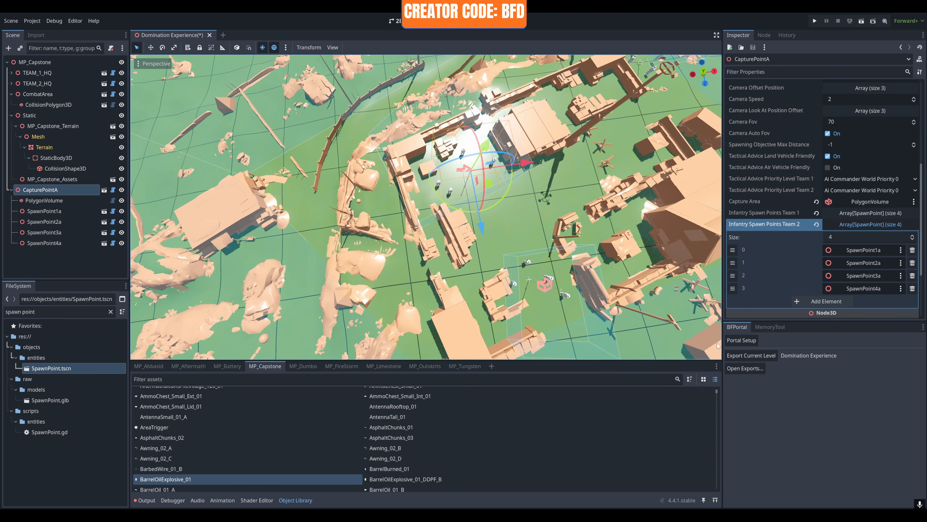
click(862, 223)
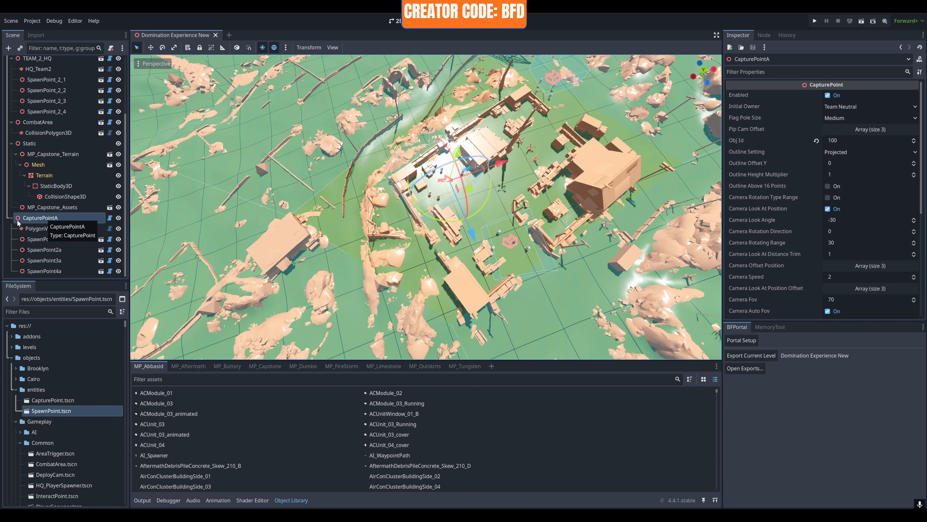
Step: Collapse the TEAM_2_HQ, TEAM_1_HQ, CombatArea and Static branches in the scene tree
click(11, 59)
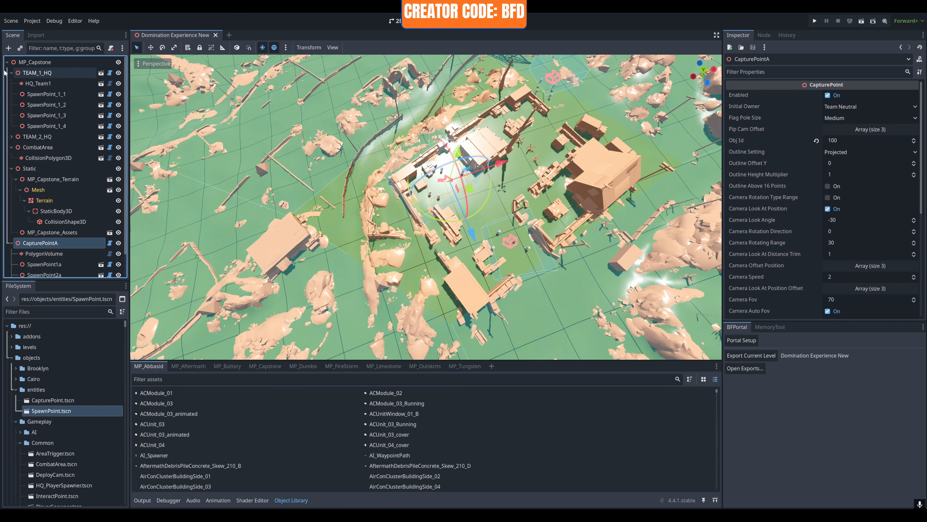
click(11, 73)
click(11, 94)
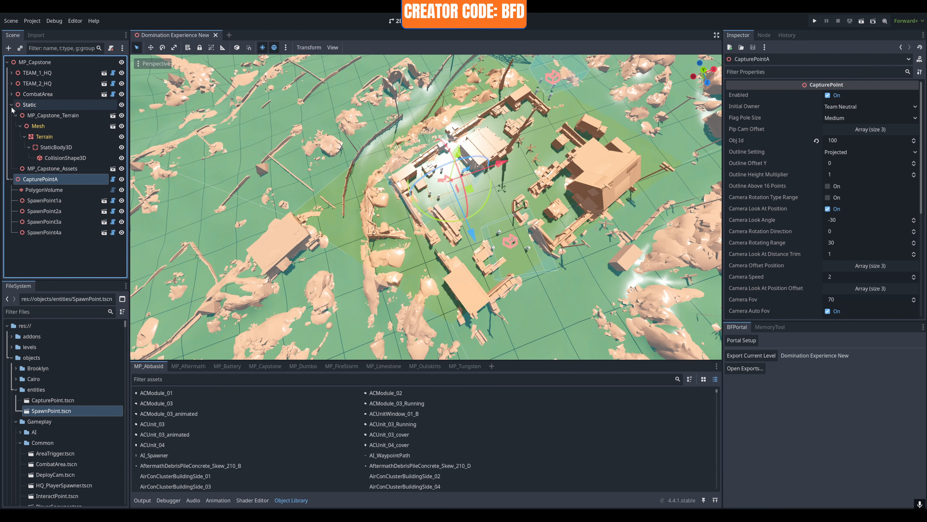
click(11, 105)
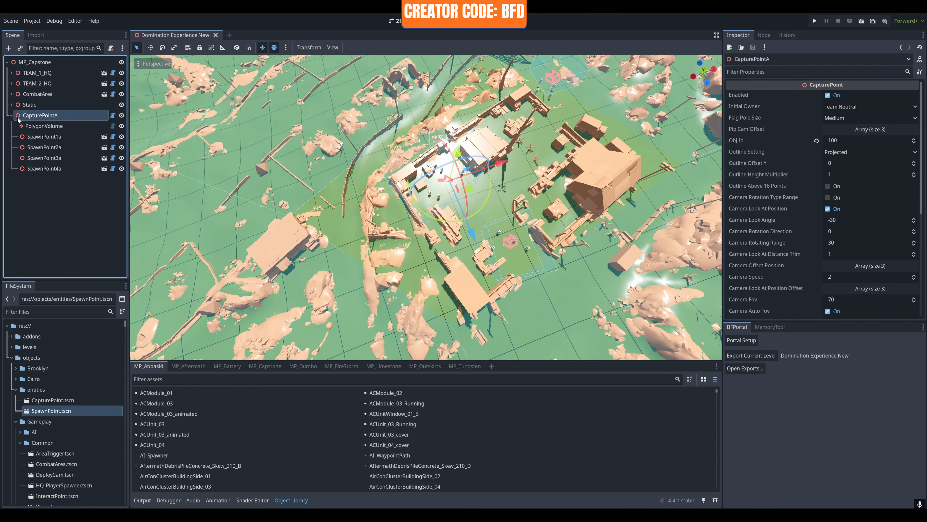
Step: Duplicate CapturePointA with its child nodes and move the copy to the far side of the large building
right_click(34, 115)
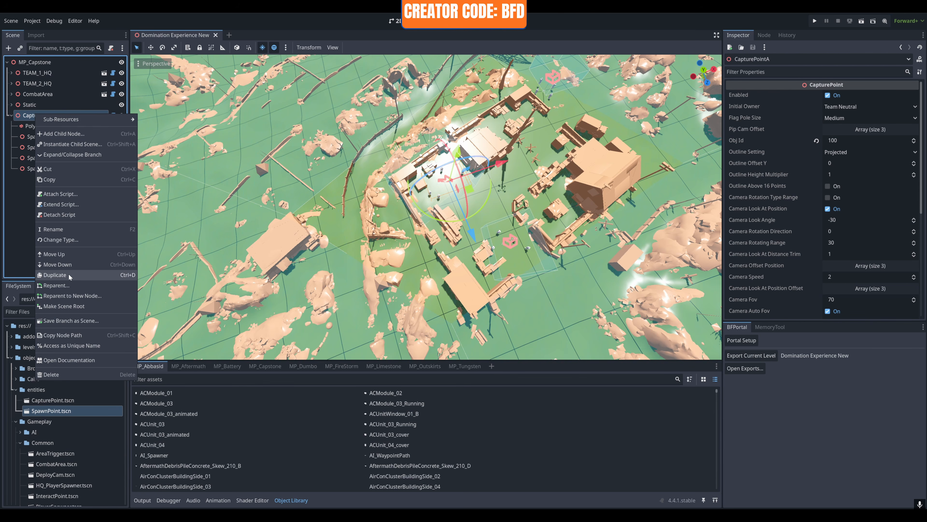
click(55, 274)
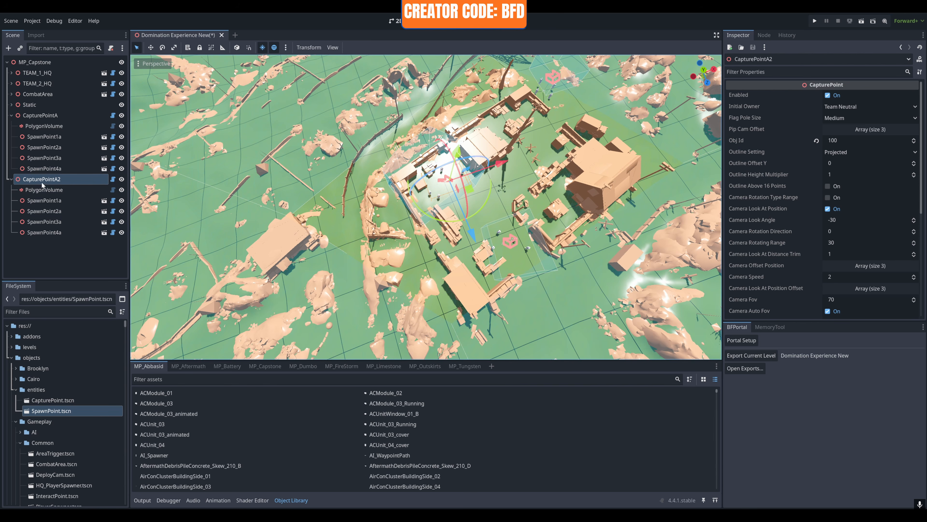
drag(471, 235, 487, 269)
scroll(511, 223, up, 5)
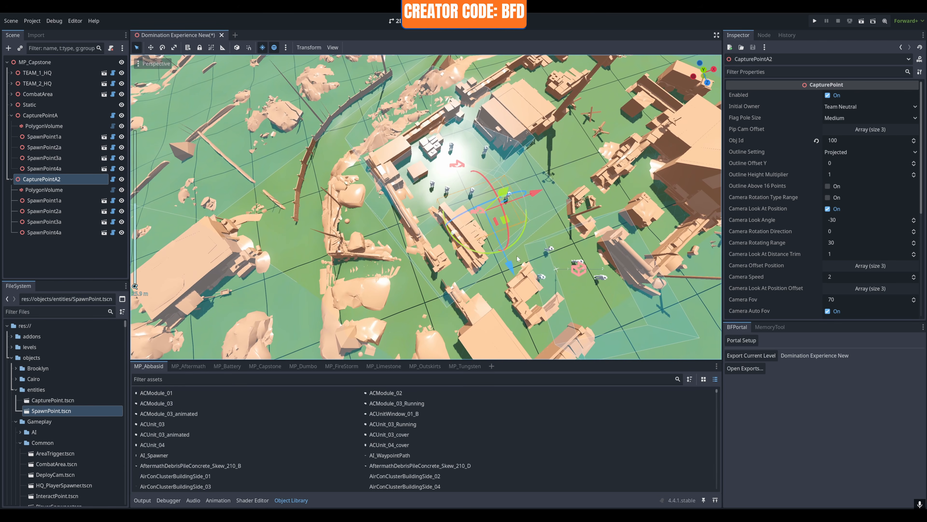
drag(511, 269, 520, 279)
scroll(513, 257, down, 5)
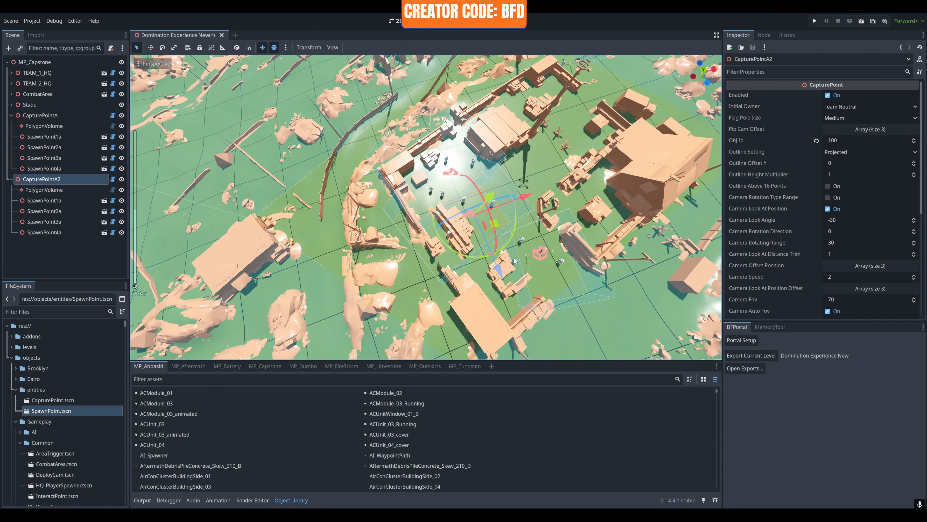
scroll(499, 245, up, 3)
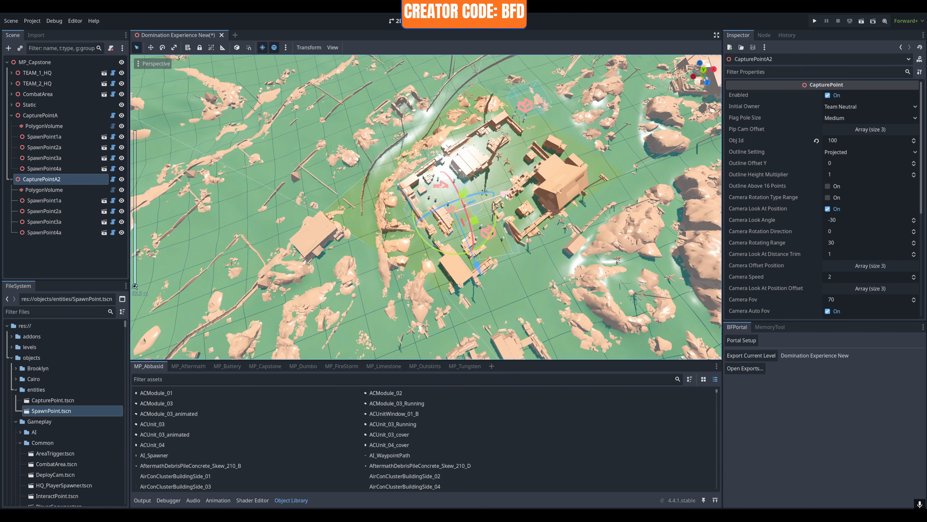
drag(507, 197, 637, 171)
scroll(636, 171, up, 4)
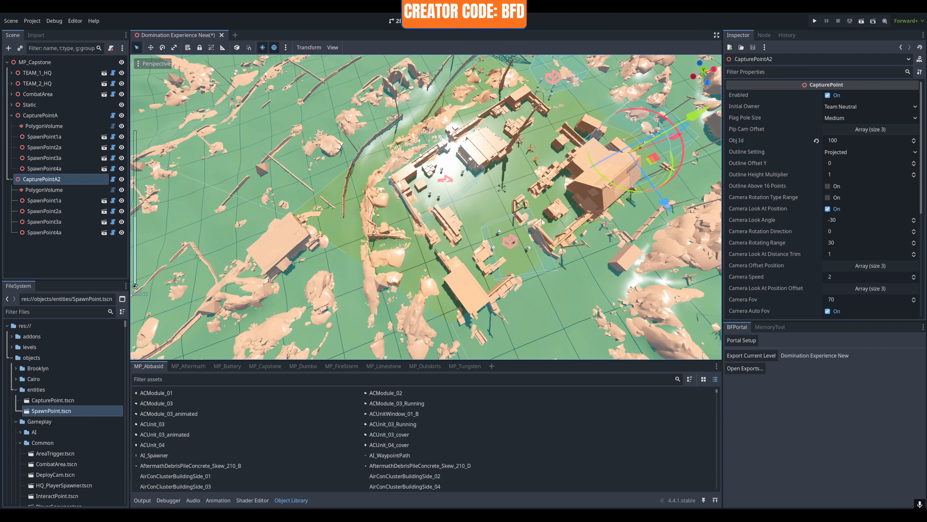
Step: In the top view, reshape CapturePointA2's PolygonVolume by moving three corner points off the large building onto the adjacent open ground
middle_drag(542, 222, 385, 224)
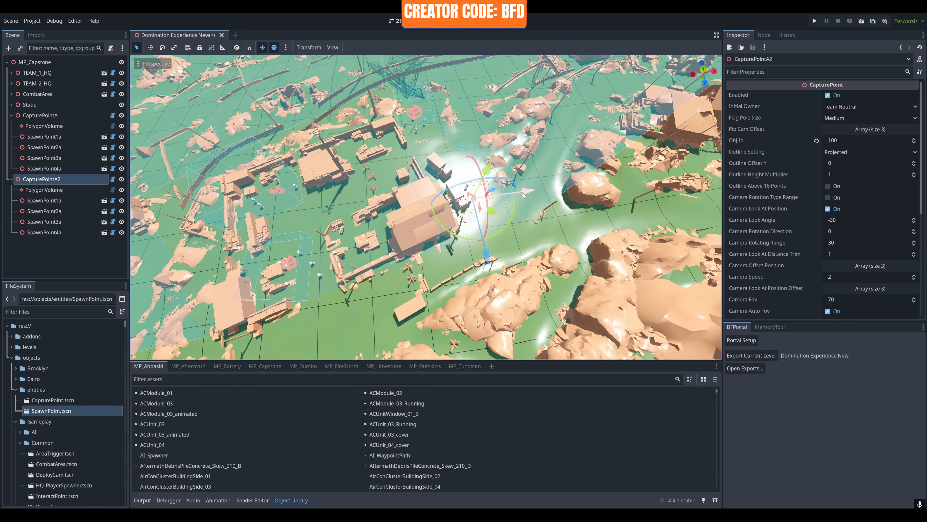
click(157, 64)
click(157, 75)
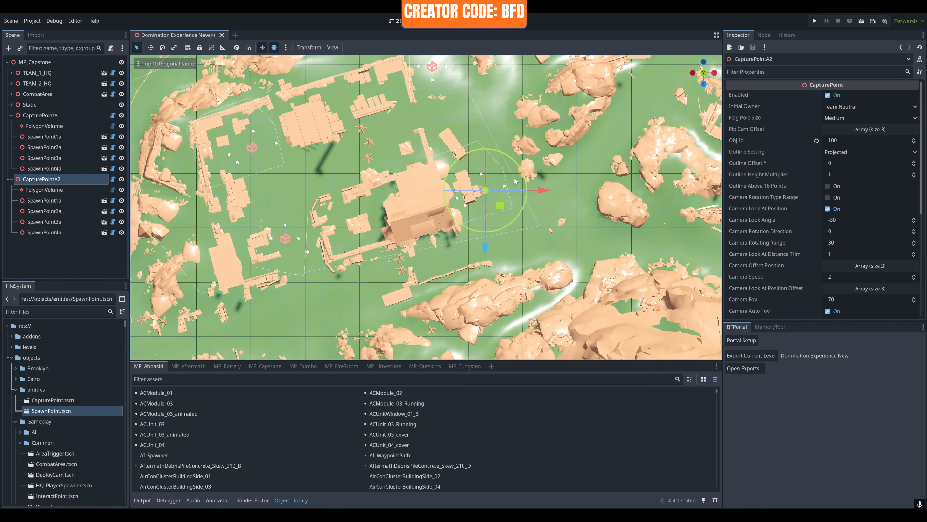
click(40, 190)
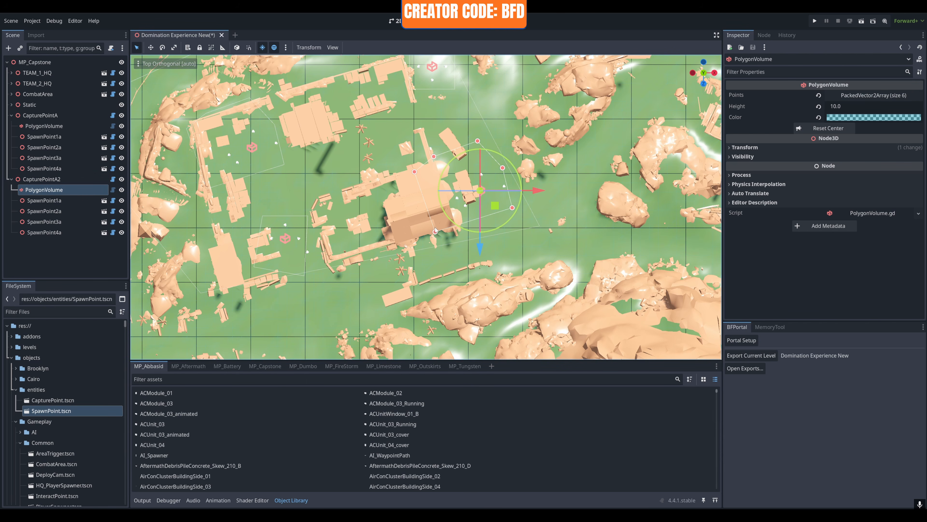
drag(435, 231, 484, 227)
drag(414, 172, 462, 187)
drag(434, 157, 505, 181)
Step: Move CapturePointA2's SpawnPoint1a and SpawnPoint4a away from the large building, onto the open ground inside the capture polygon
click(44, 200)
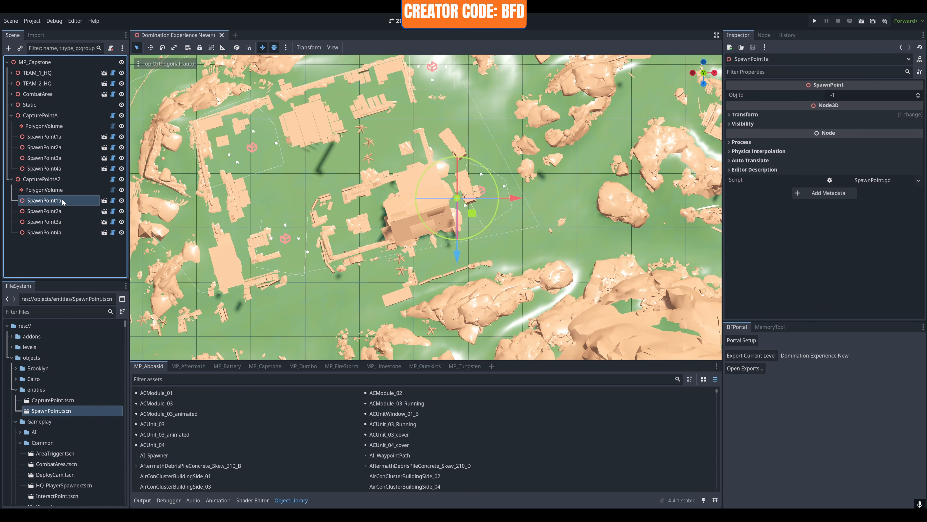
drag(516, 199, 555, 198)
click(56, 211)
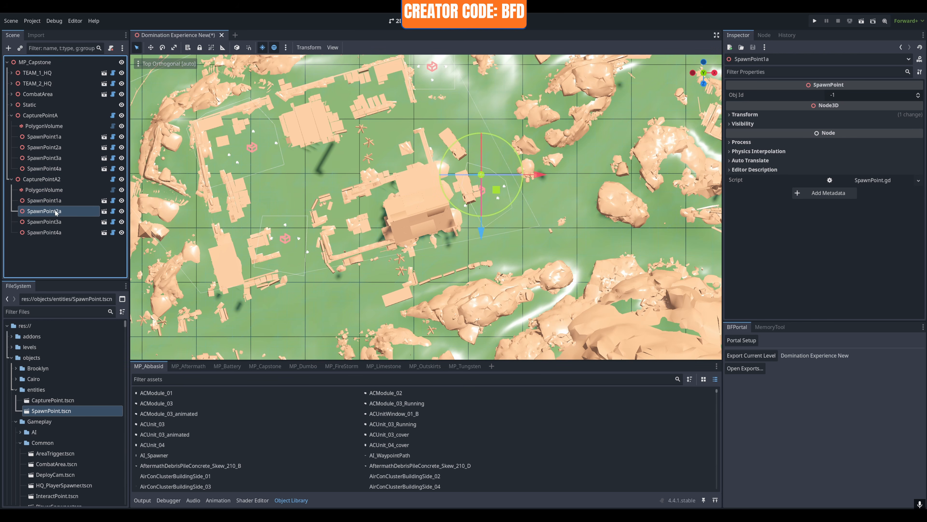
click(54, 221)
click(55, 222)
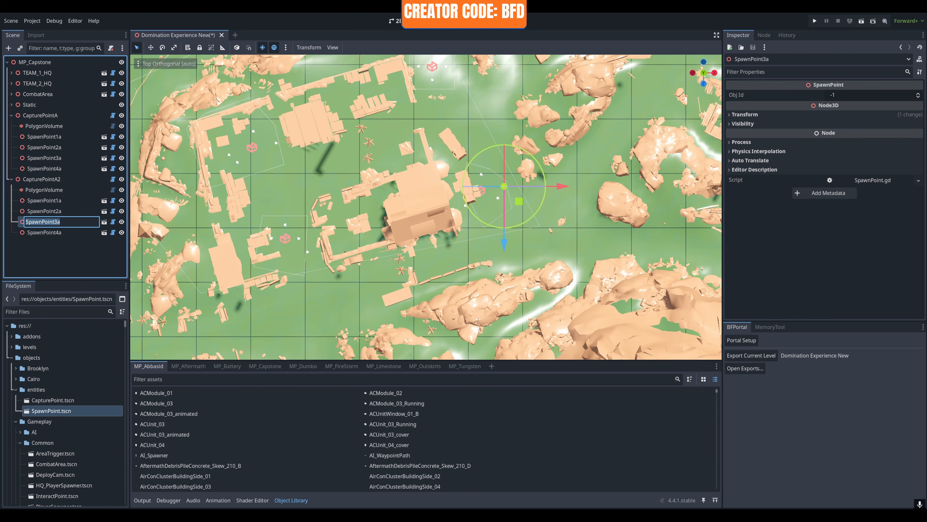
click(51, 233)
click(46, 236)
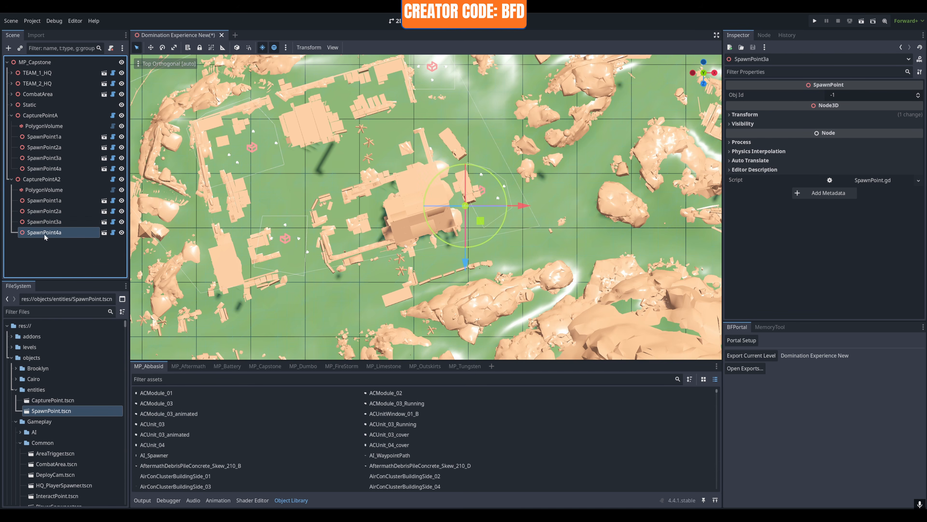
drag(522, 206, 542, 205)
Step: Rename CapturePointA2 as CapturePointB
click(40, 179)
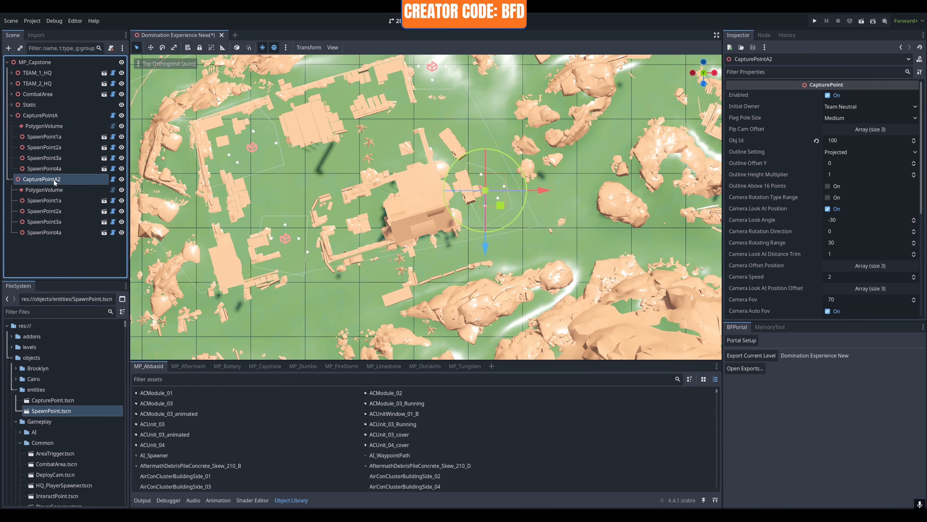
click(40, 179)
click(59, 178)
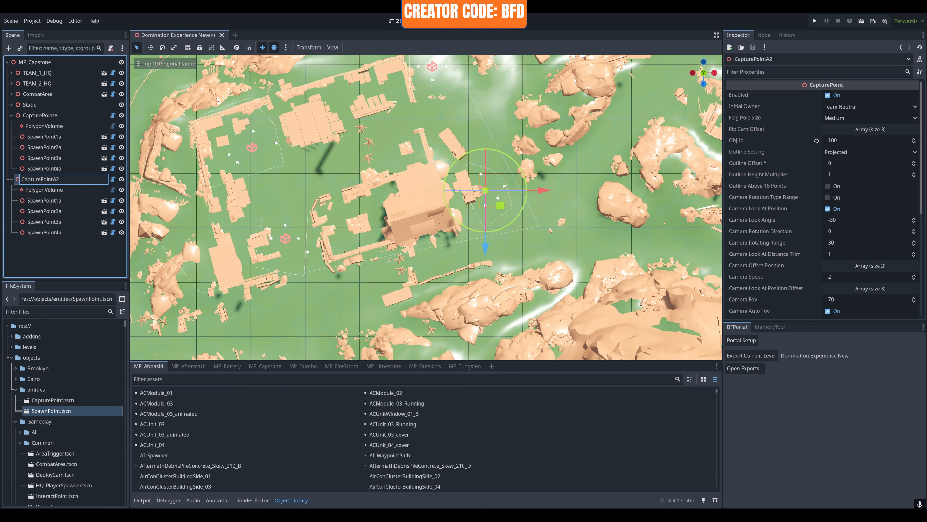
text(B)
Step: Rename CapturePointB's four spawn points as SpawnPoint1b, SpawnPoint2b, SpawnPoint3b and SpawnPoint4b
click(68, 202)
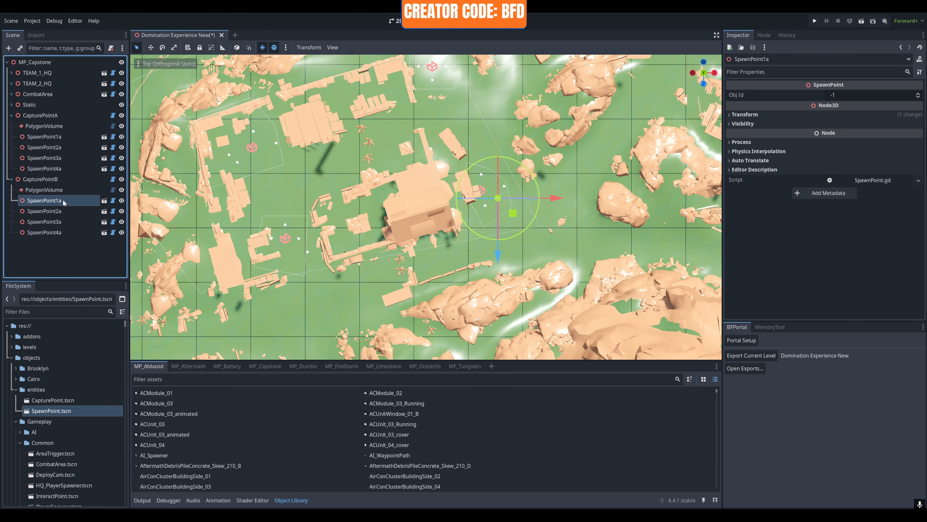
click(65, 201)
text(b)
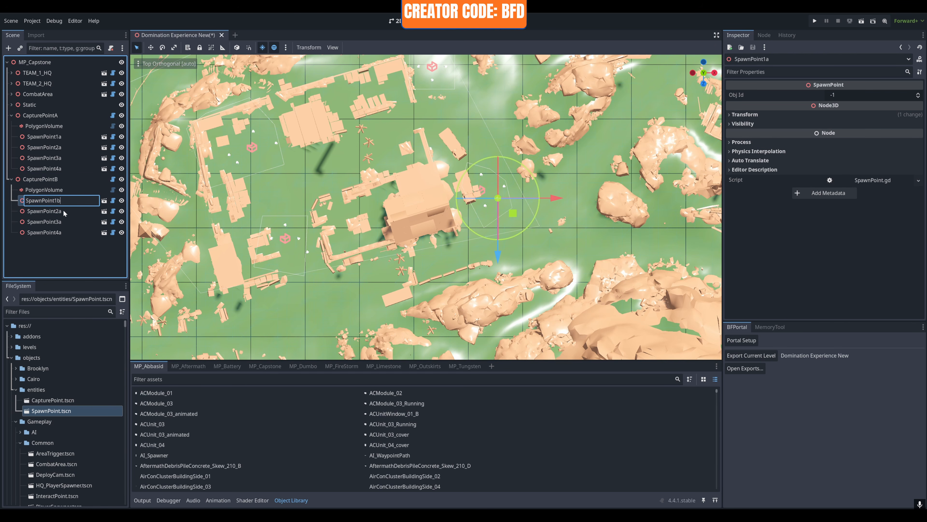
click(66, 212)
click(65, 212)
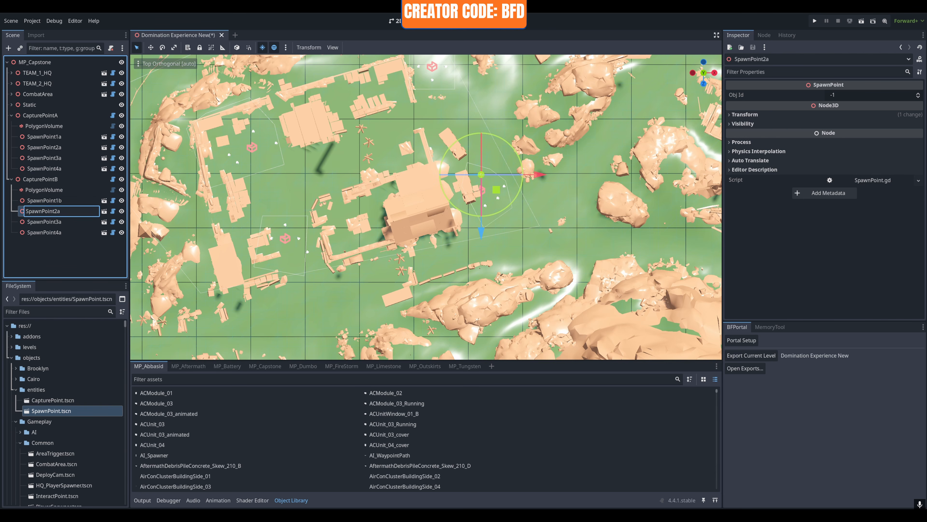
text(b)
click(64, 222)
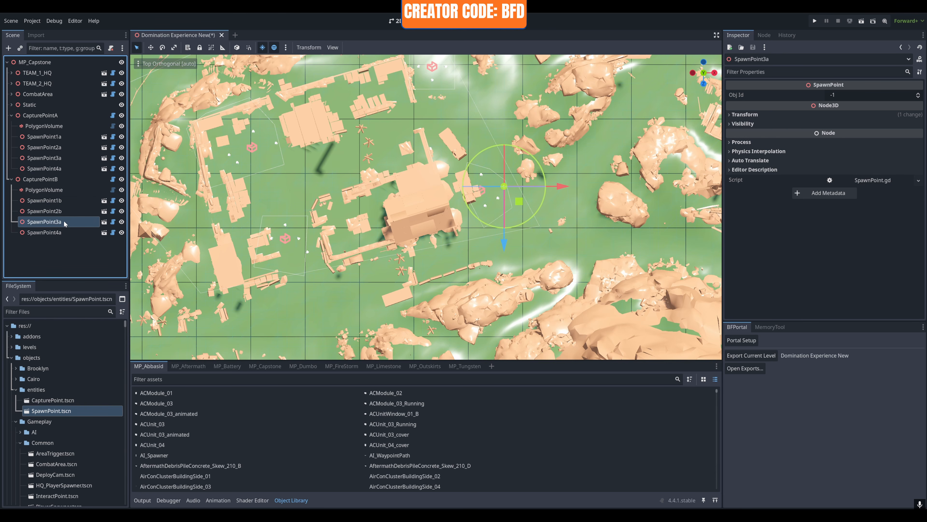
click(64, 222)
text(b)
click(64, 232)
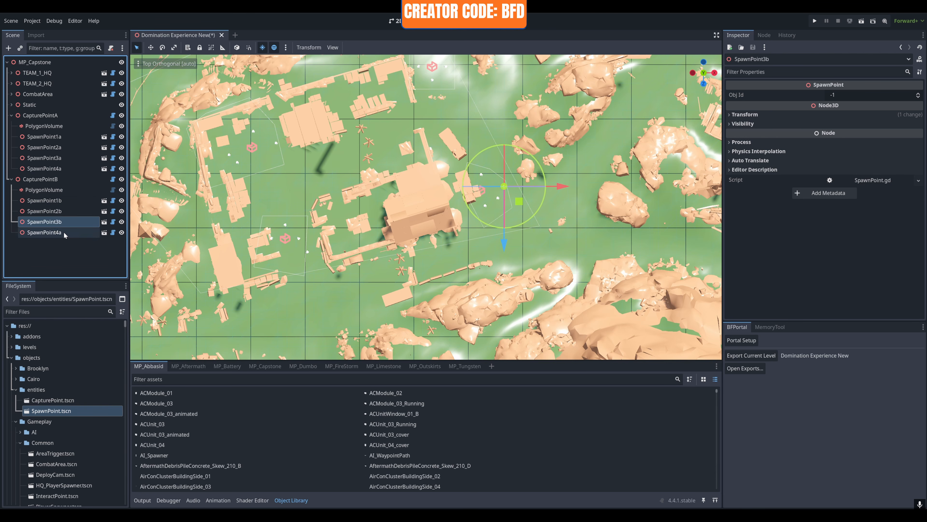
click(64, 233)
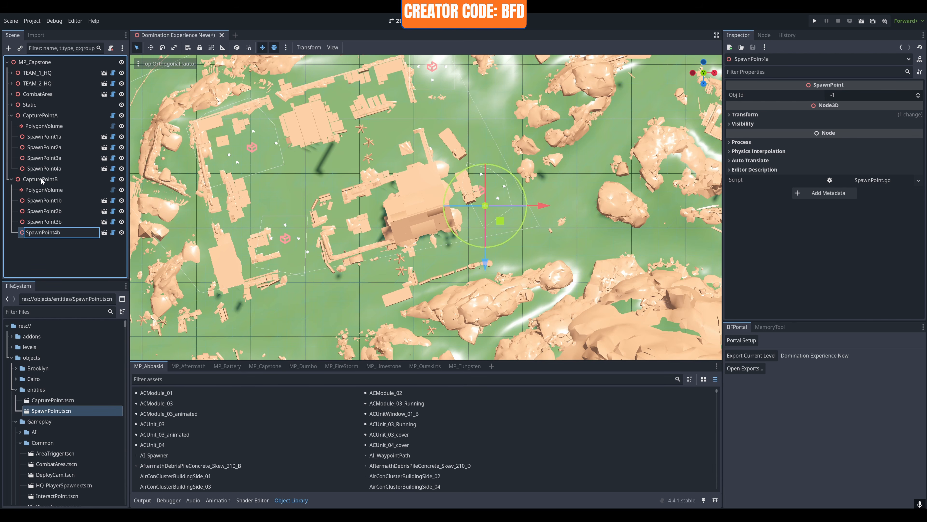
key(Return)
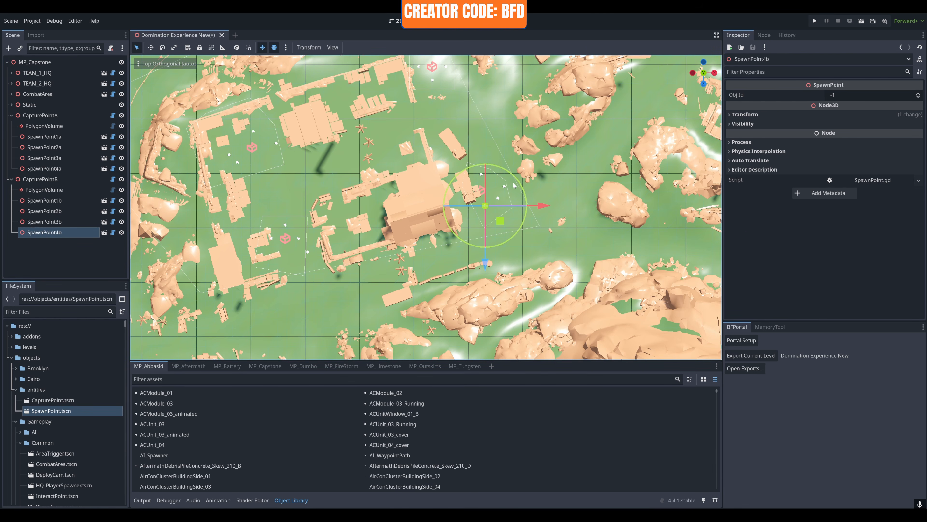
Step: Assign CapturePointB's own PolygonVolume as its Capture Area and check the Team 1 and Team 2 infantry spawn arrays
click(40, 179)
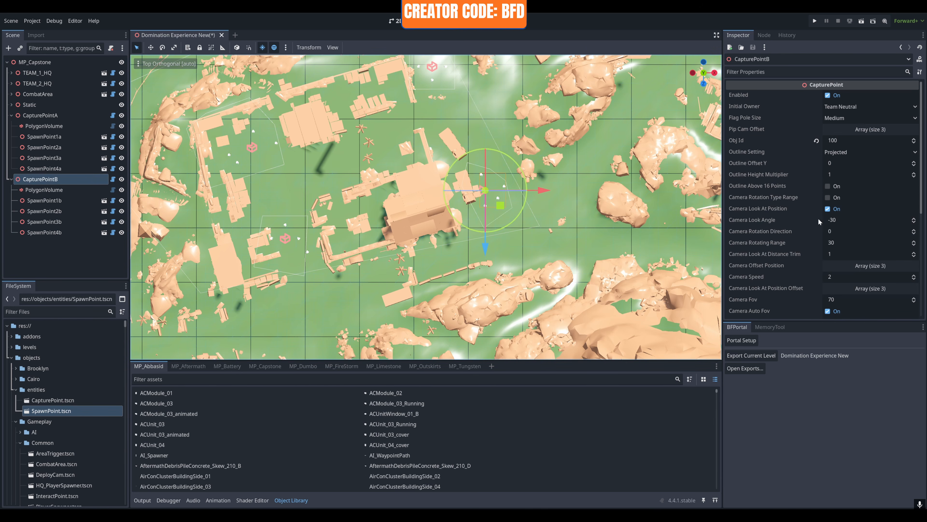
scroll(856, 215, down, 5)
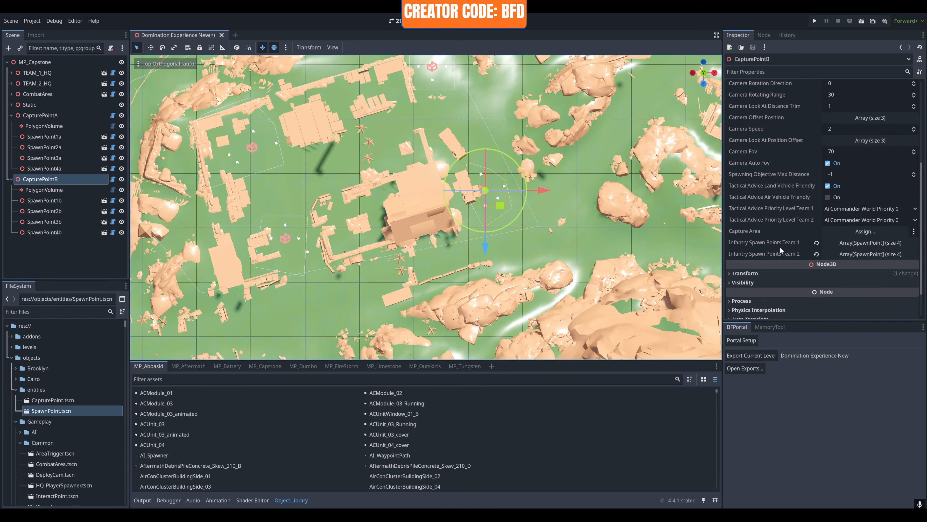
click(851, 233)
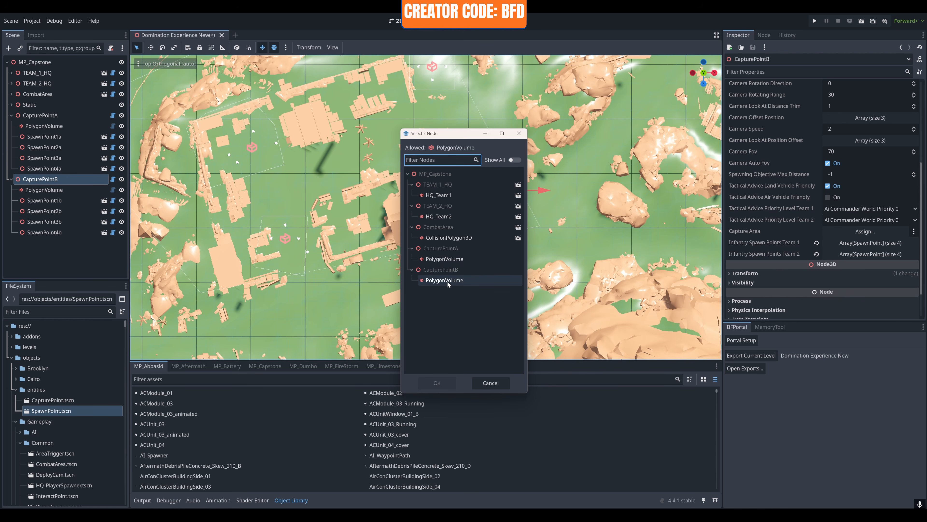
click(448, 282)
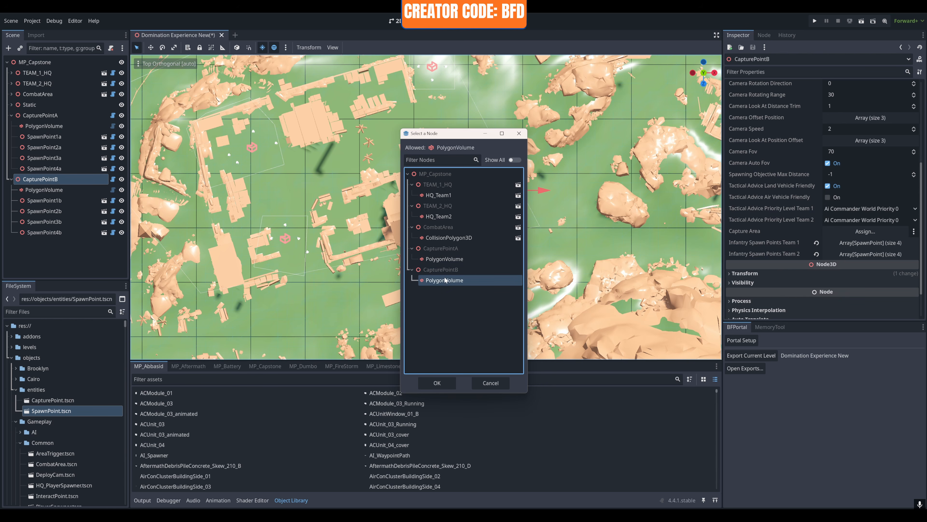
click(437, 383)
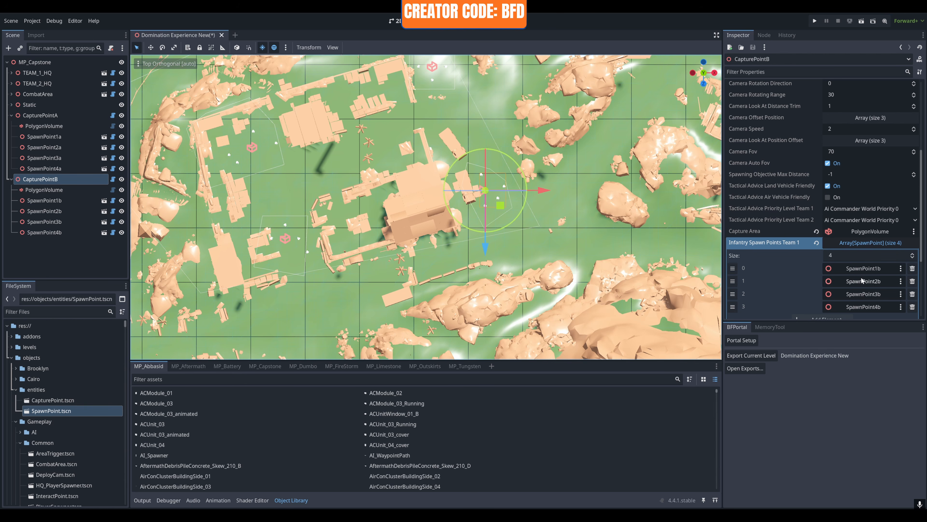
click(863, 242)
click(862, 255)
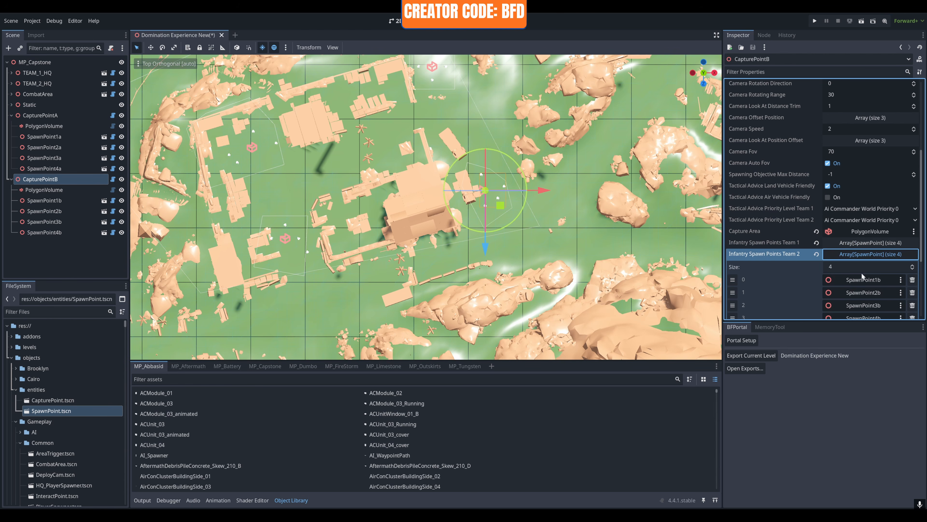
scroll(864, 268, down, 3)
click(863, 195)
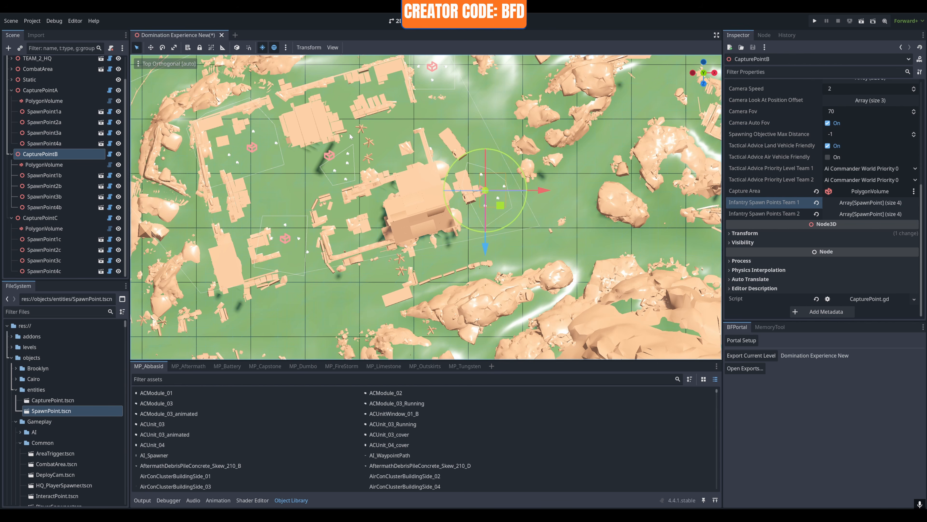
Step: Collapse the CapturePointA, CapturePointB and CapturePointC branches and select CapturePointC
click(318, 207)
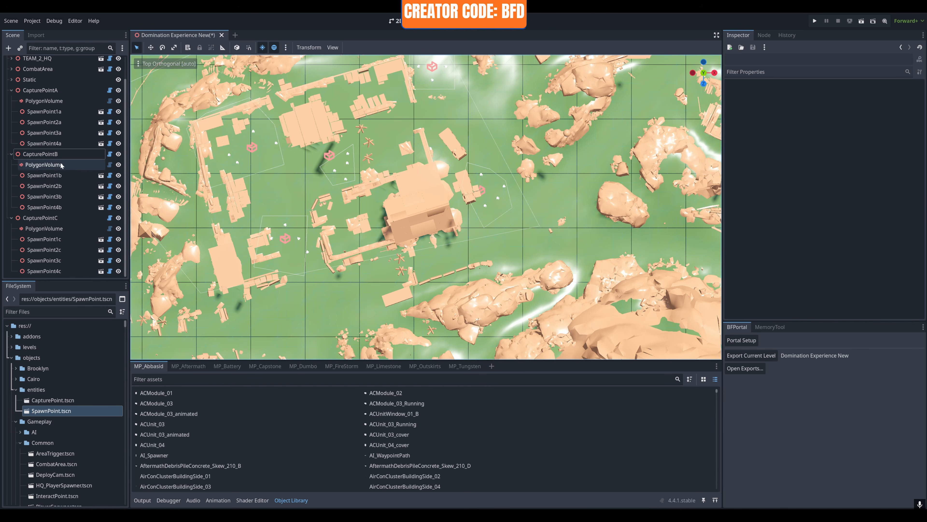
click(44, 154)
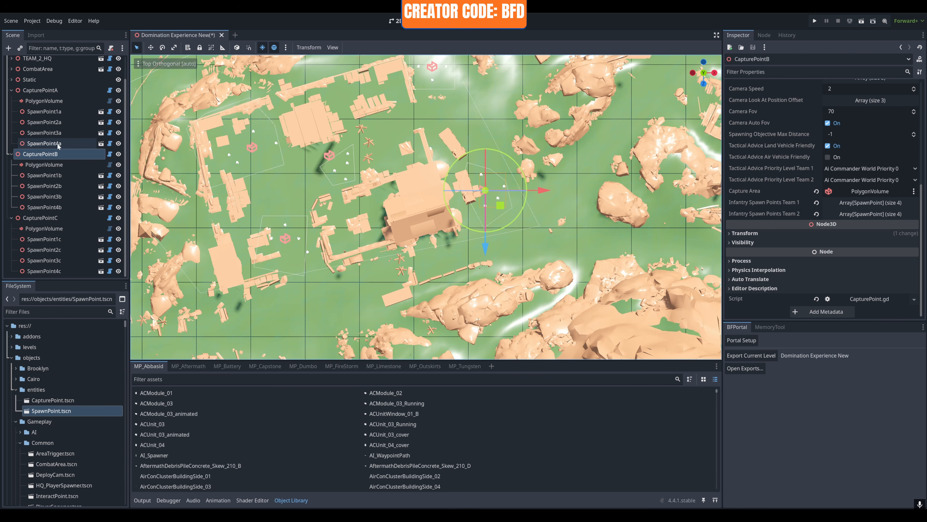
click(12, 91)
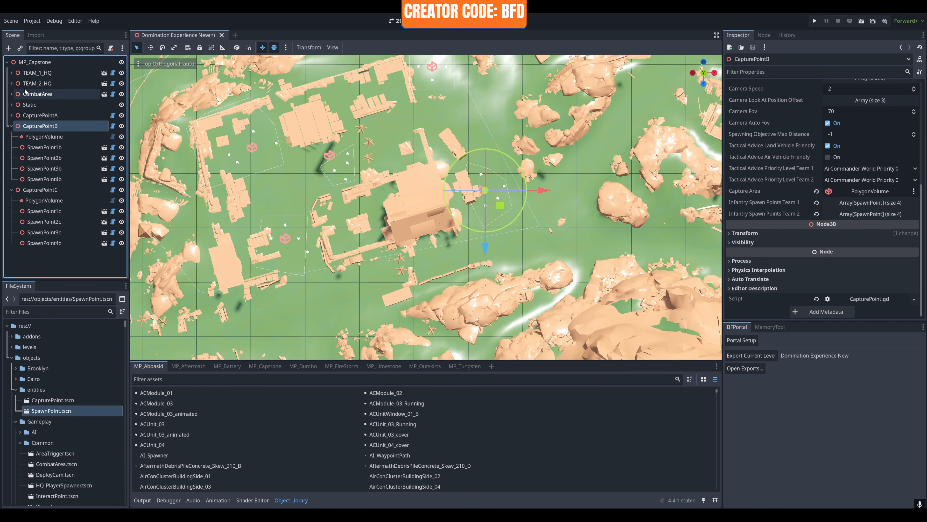
click(22, 115)
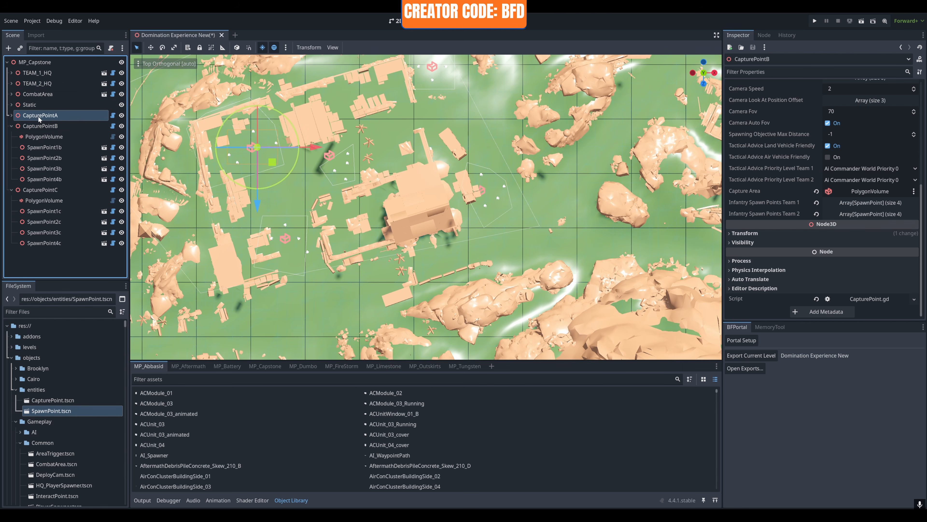
click(11, 125)
click(16, 125)
click(12, 137)
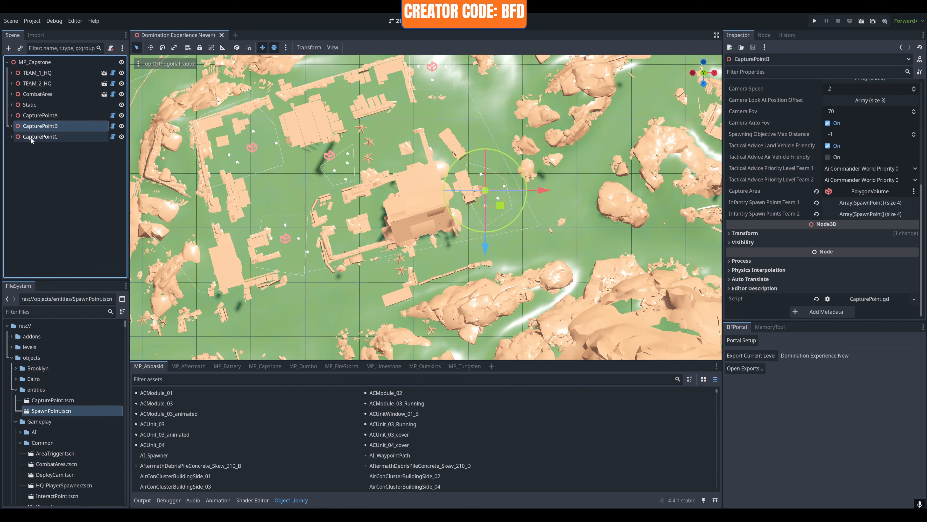
click(36, 137)
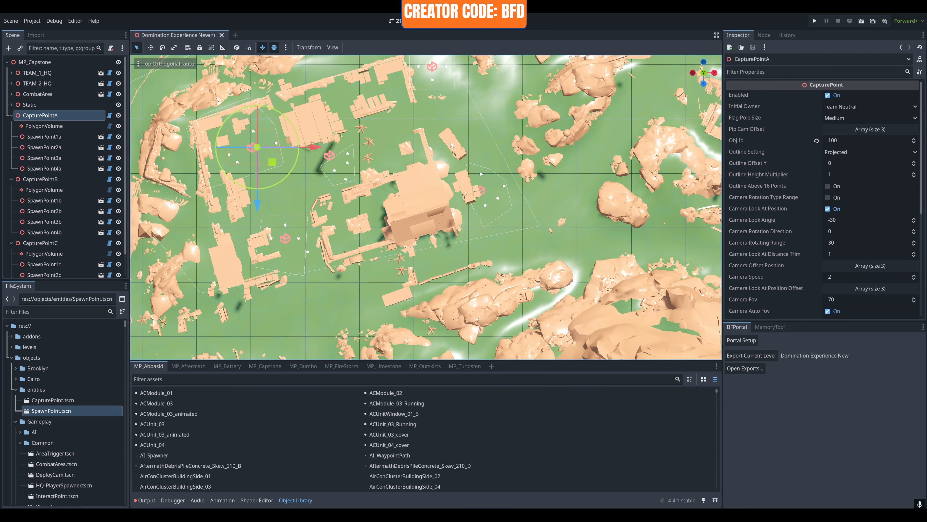
Step: Set CapturePointB's Obj Id to 101
click(65, 179)
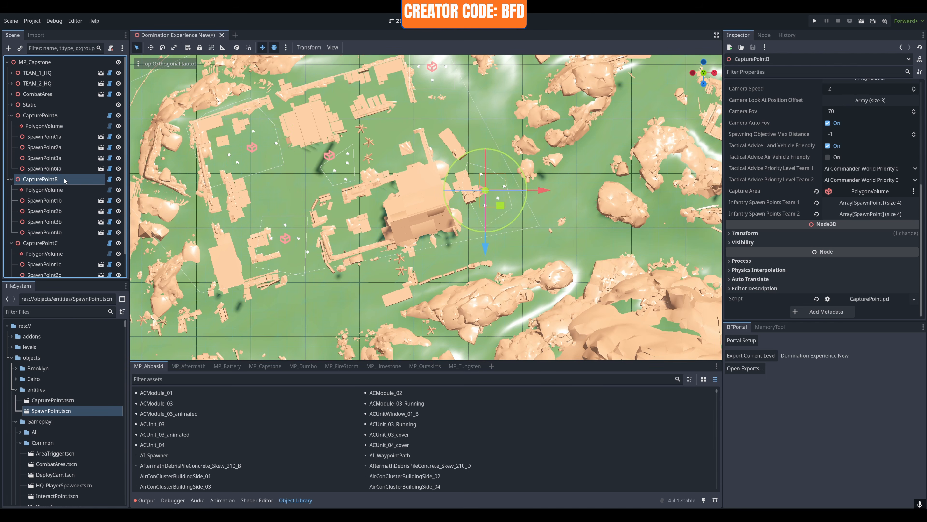
scroll(813, 161, up, 5)
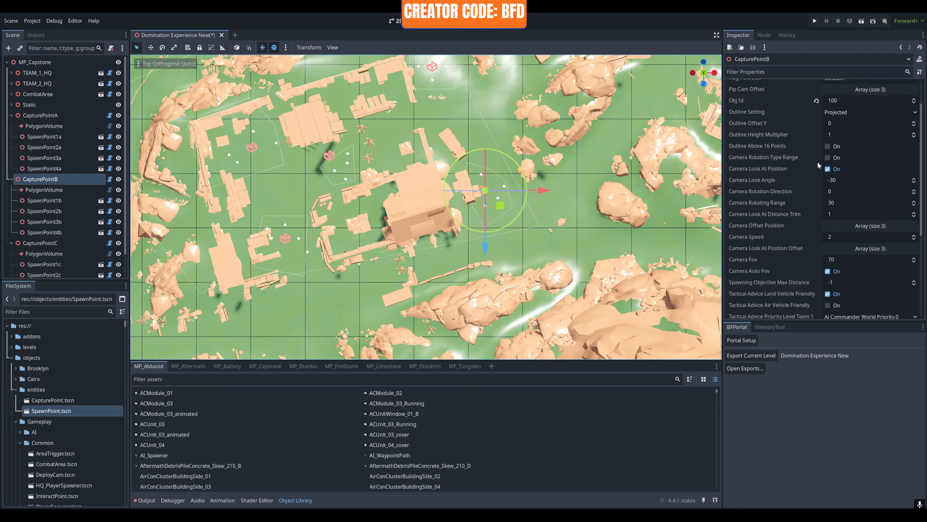
click(840, 139)
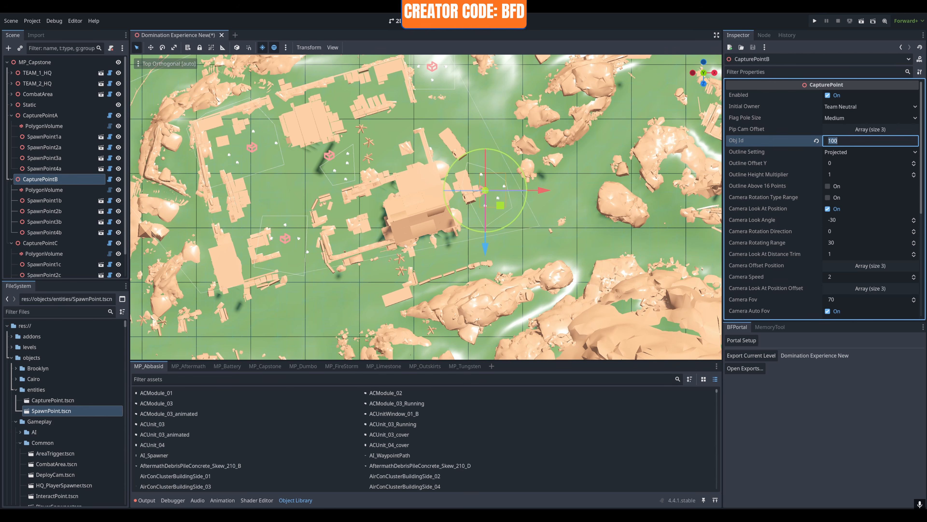
key(BackSpace)
text(101)
Step: Set CapturePointC's Obj Id to 102
click(40, 243)
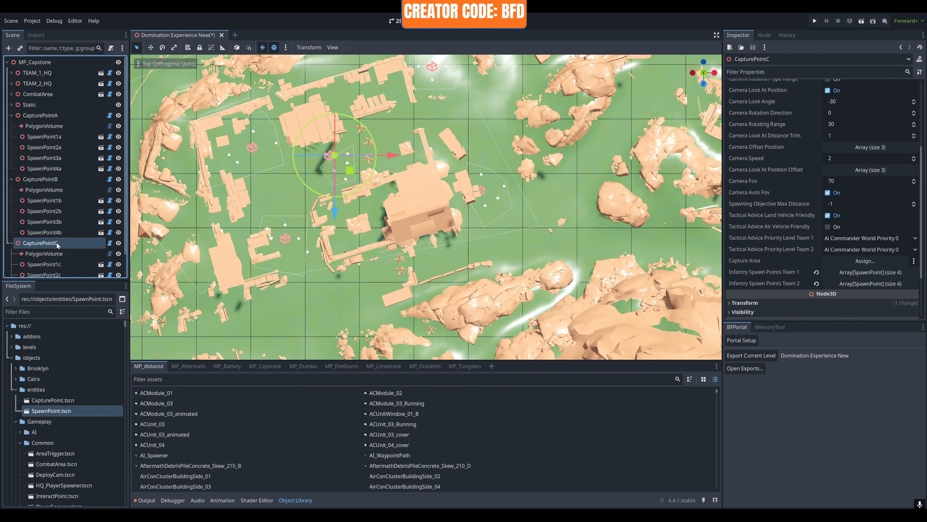
scroll(850, 205, up, 4)
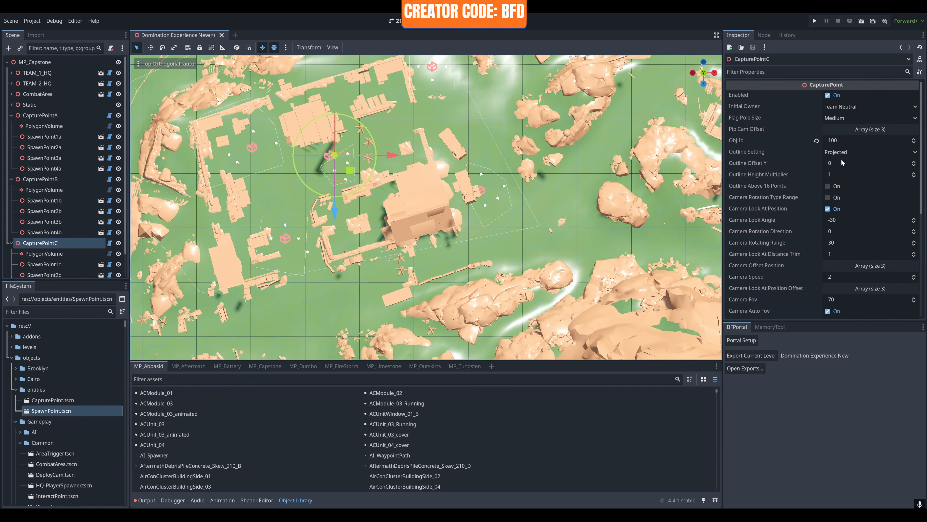
click(842, 139)
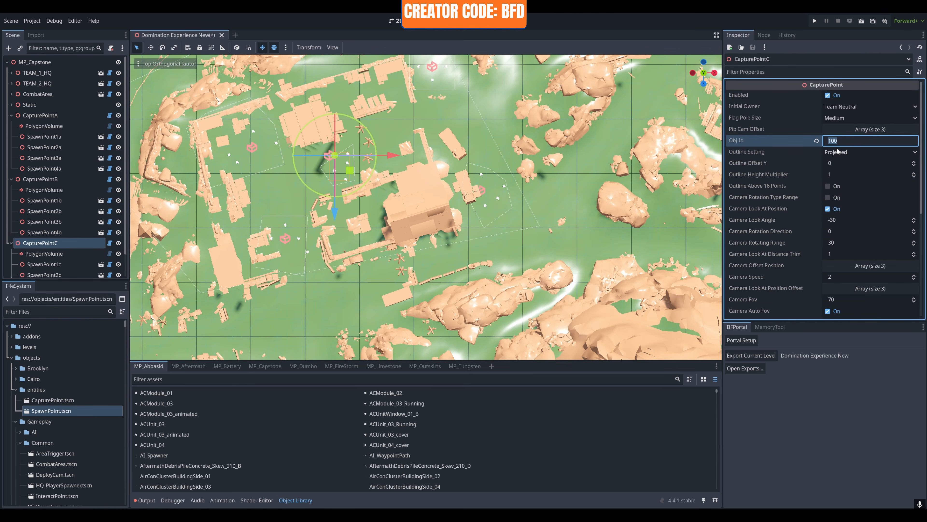
key(BackSpace)
text(102)
Step: Collapse the three capture point branches in the scene tree and clear the selection
click(11, 115)
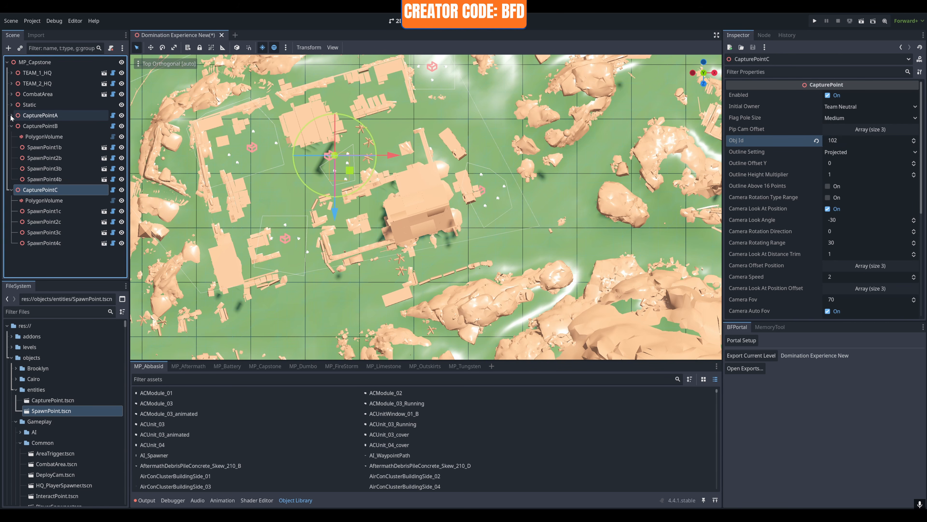
click(11, 126)
click(12, 136)
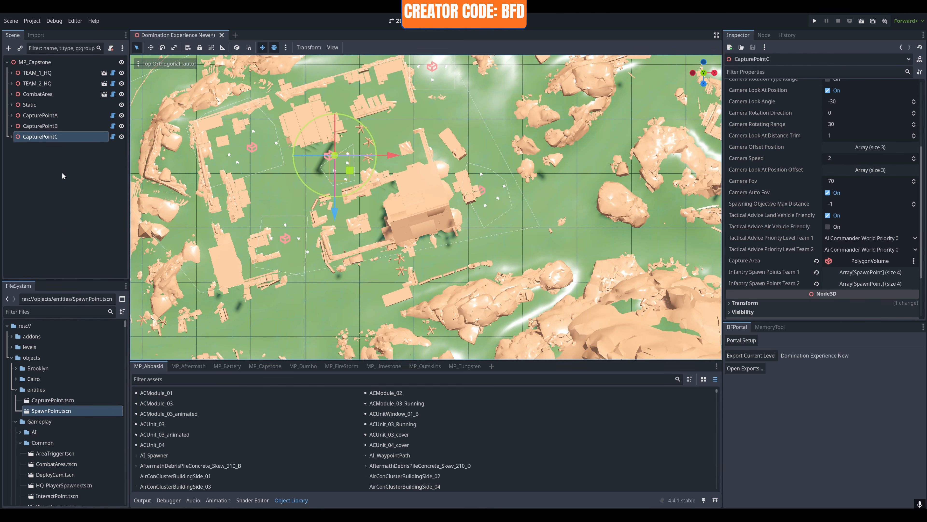
click(61, 174)
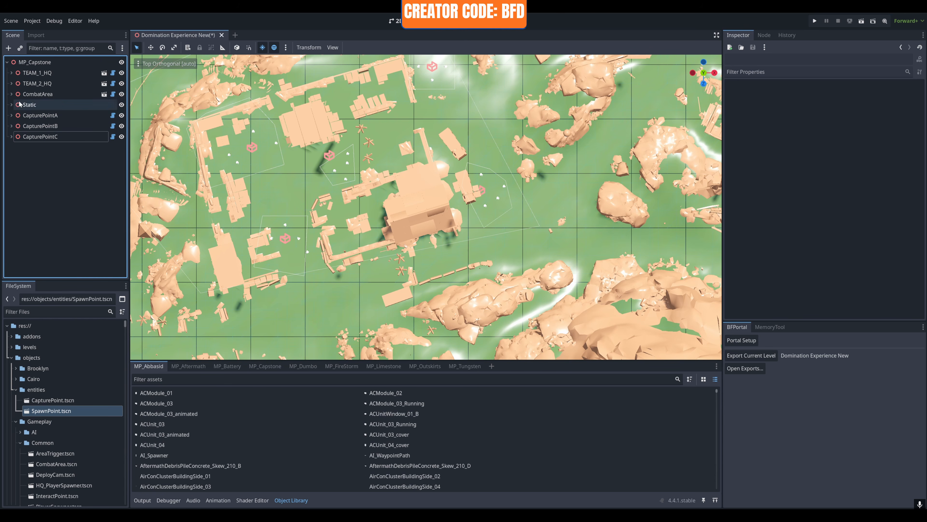
Step: Add a Node3D child node under the MP_Capstone root
right_click(37, 61)
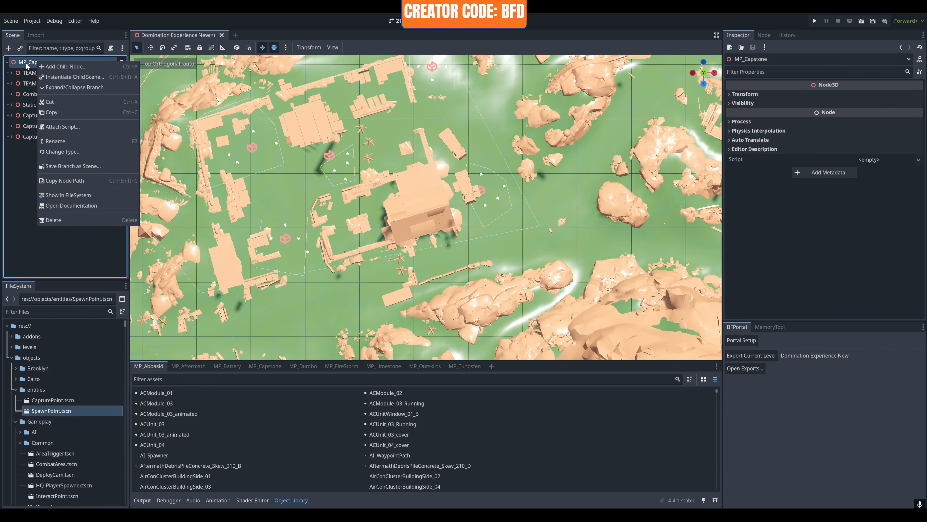
click(58, 69)
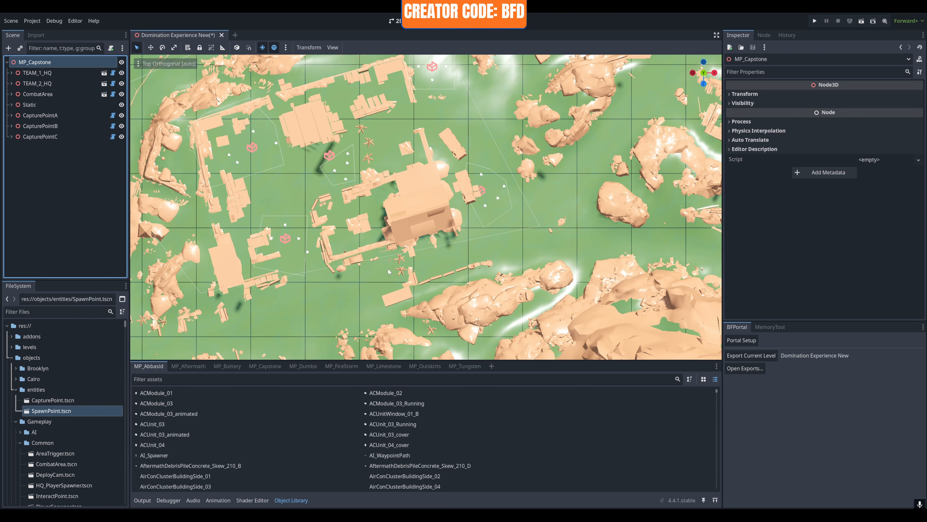
key(ctrl+a)
double_click(154, 153)
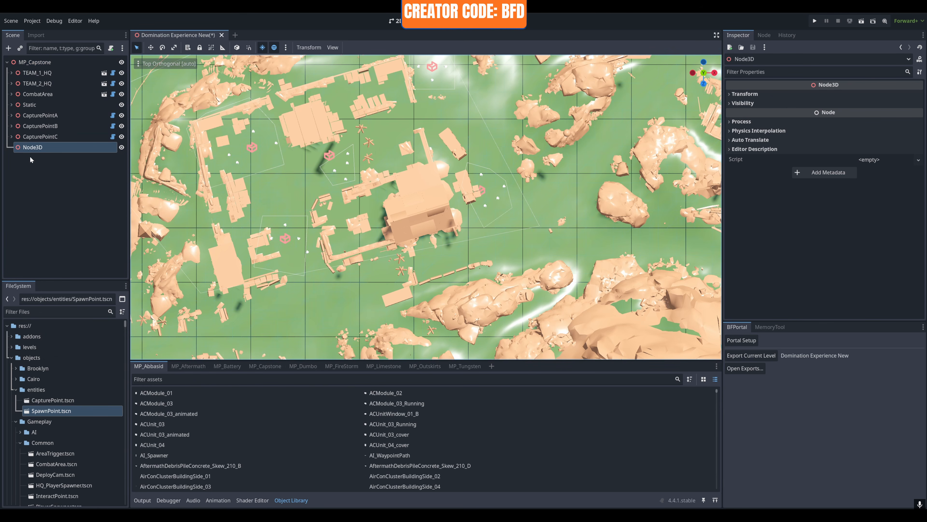
Step: Move CapturePointA, CapturePointB and CapturePointC into the new Node3D and rename that node to Capture Points
click(38, 116)
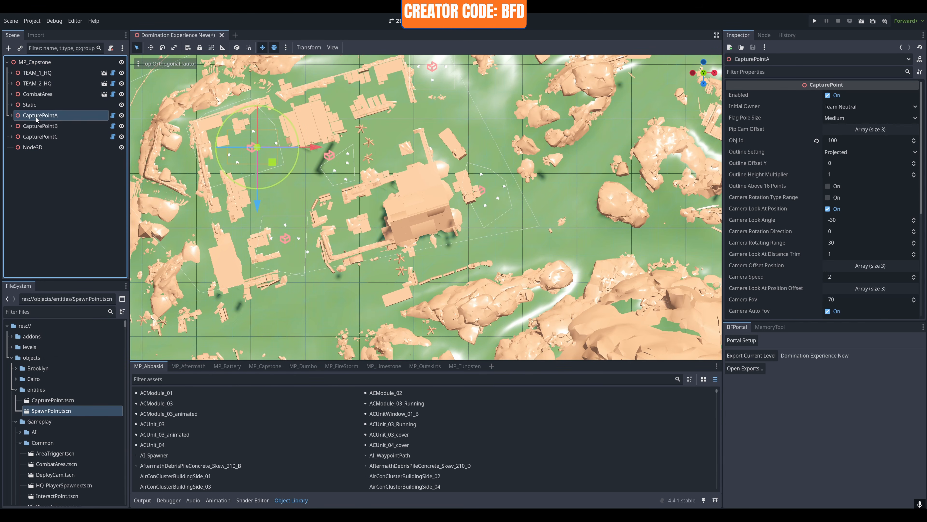
shift+click(39, 137)
drag(45, 120, 37, 147)
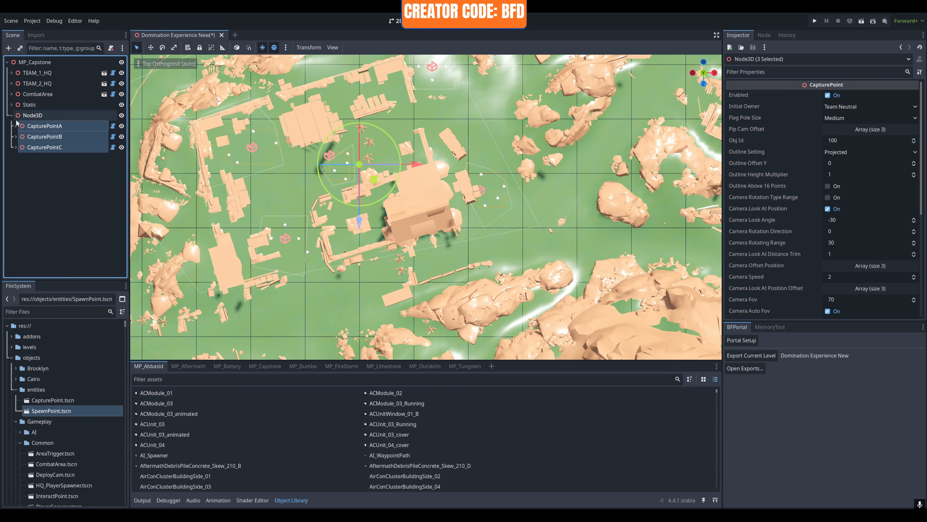
double_click(36, 115)
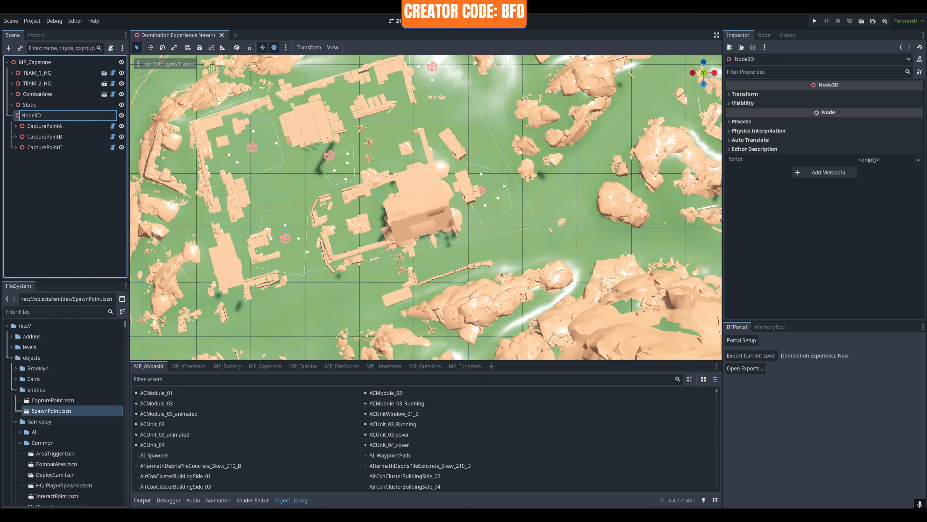
text(Capture Points)
key(Return)
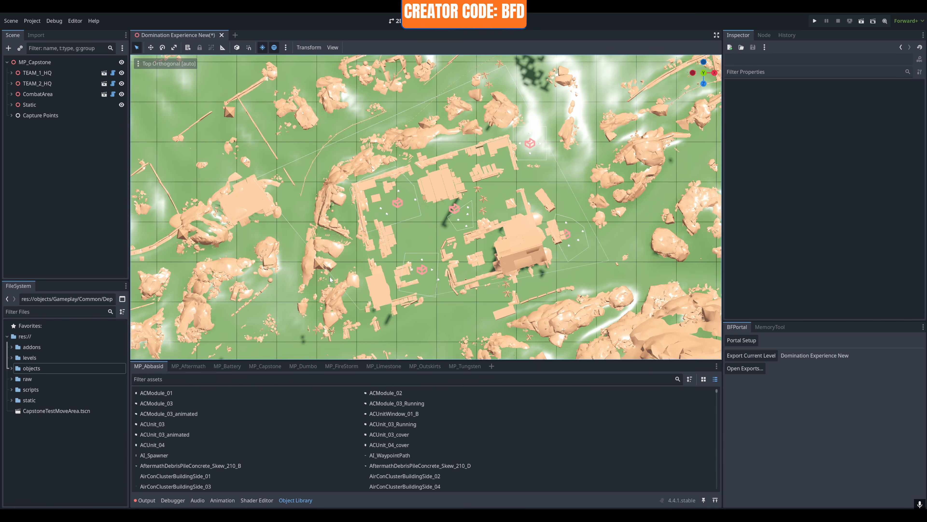
Step: Search the project files for "depl" and place DeployCam.tscn in the level above the combat area
mouse_move(418, 256)
middle_down()
mouse_move(347, 218)
mouse_move(402, 250)
middle_up()
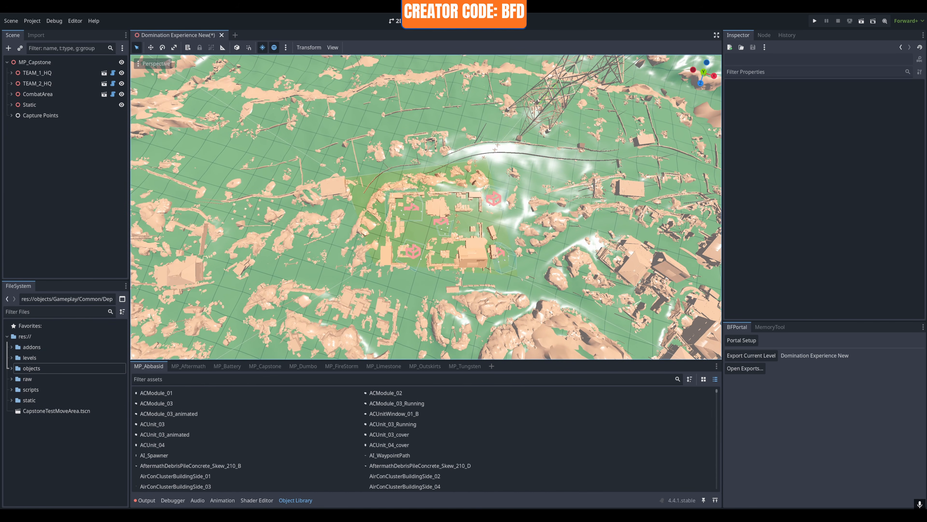
click(54, 312)
text(dep[loy)
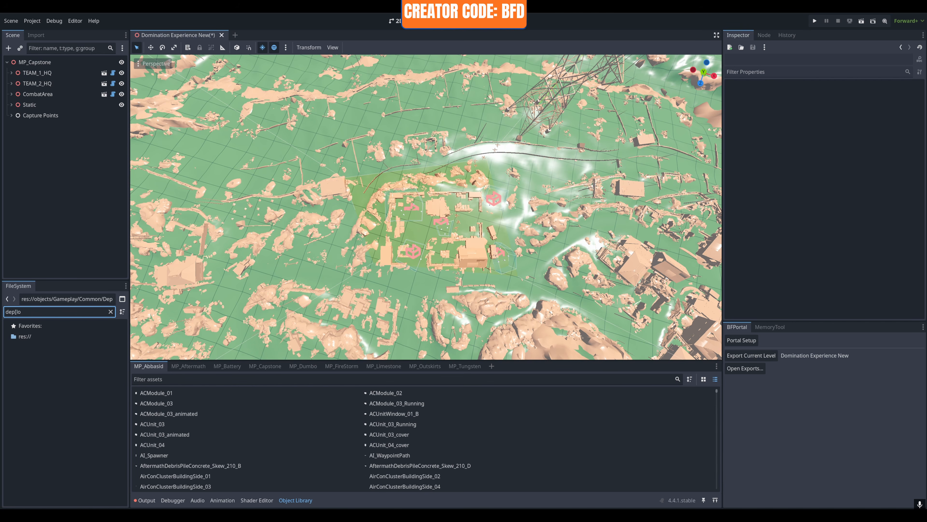
key(BackSpace)
key(BackSpace)
key(BackSpace)
text(lo)
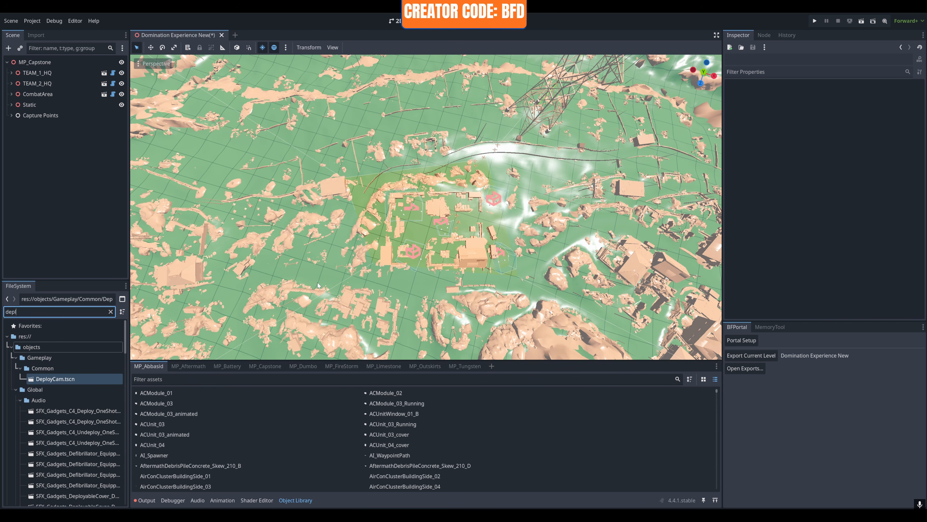
middle_drag(317, 283, 302, 238)
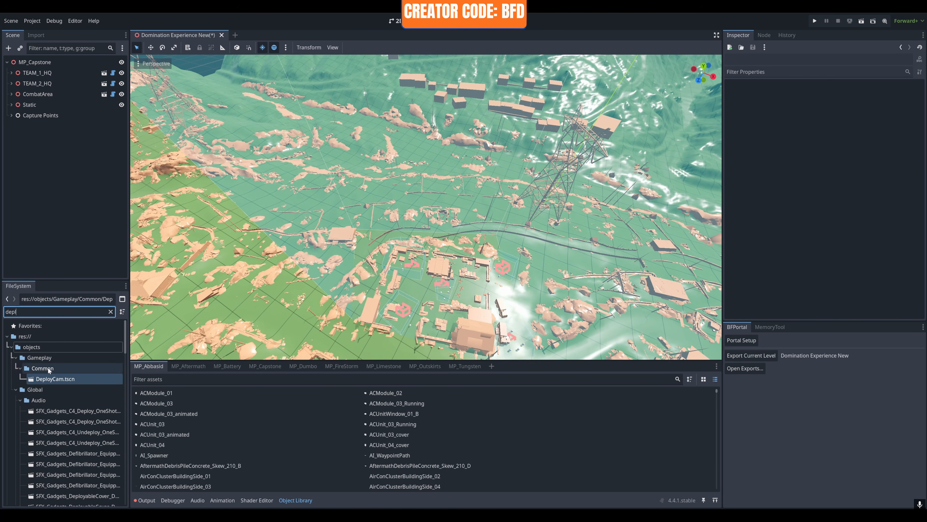
drag(51, 378, 435, 175)
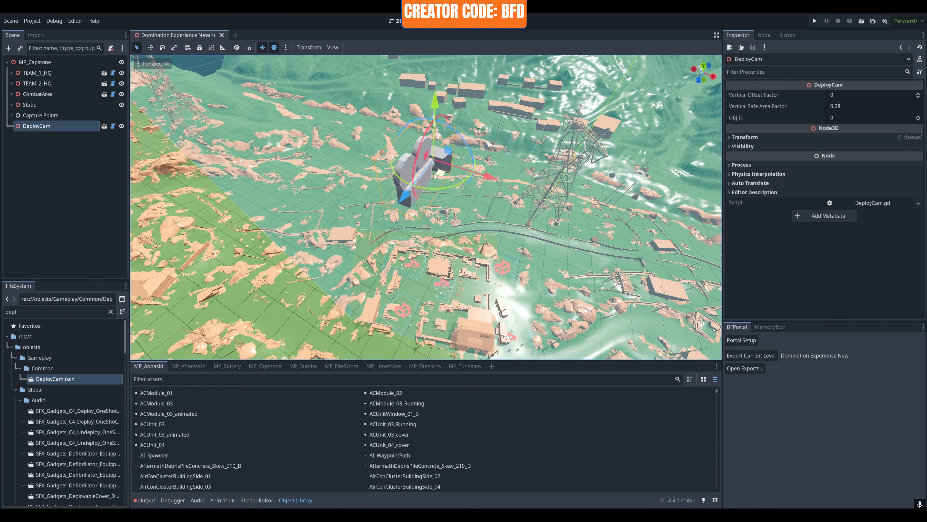
Step: Raise the DeployCam high above the combat area to a Y position of about 234 m
middle_drag(435, 176, 436, 182)
scroll(437, 245, down, 8)
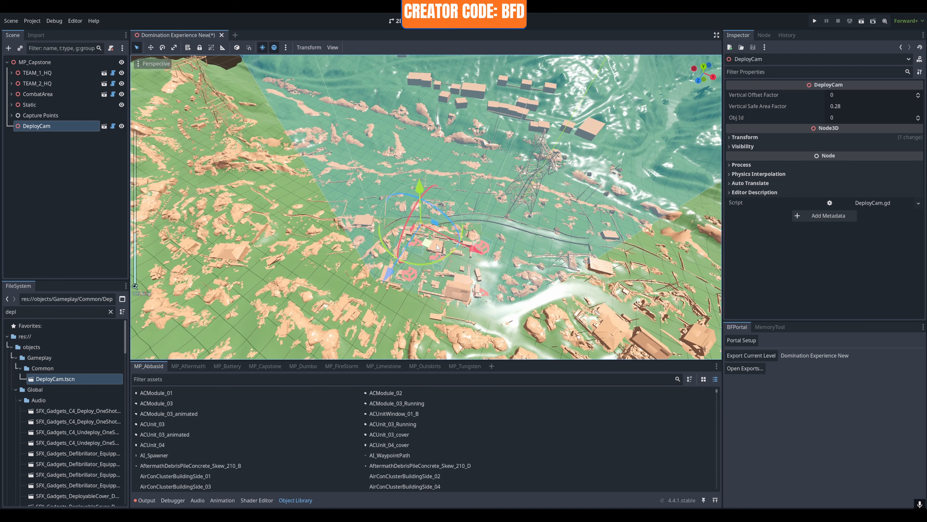
drag(438, 247, 441, 199)
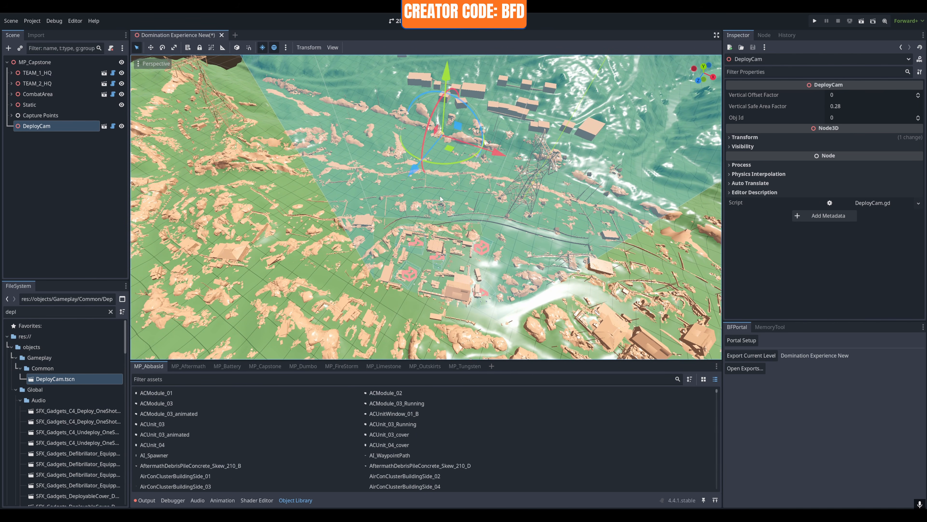
scroll(440, 194, up, 2)
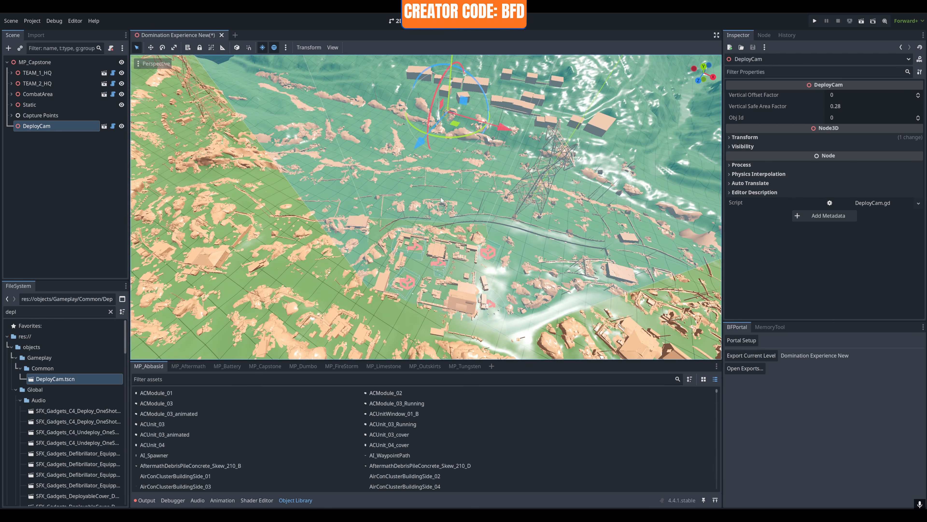
shift+middle_drag(441, 197, 431, 244)
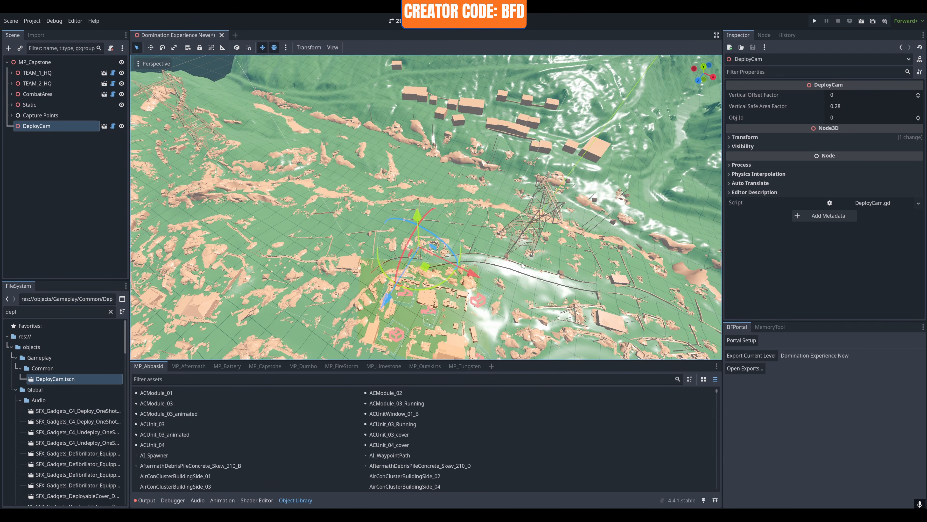
Step: Set the DeployCam's X rotation to -90 degrees so it faces straight down at the map
click(728, 136)
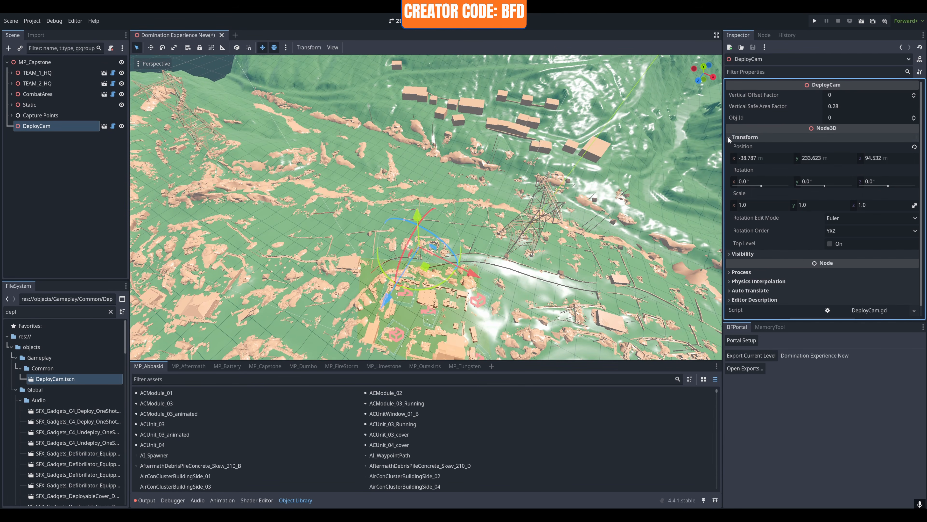
click(761, 184)
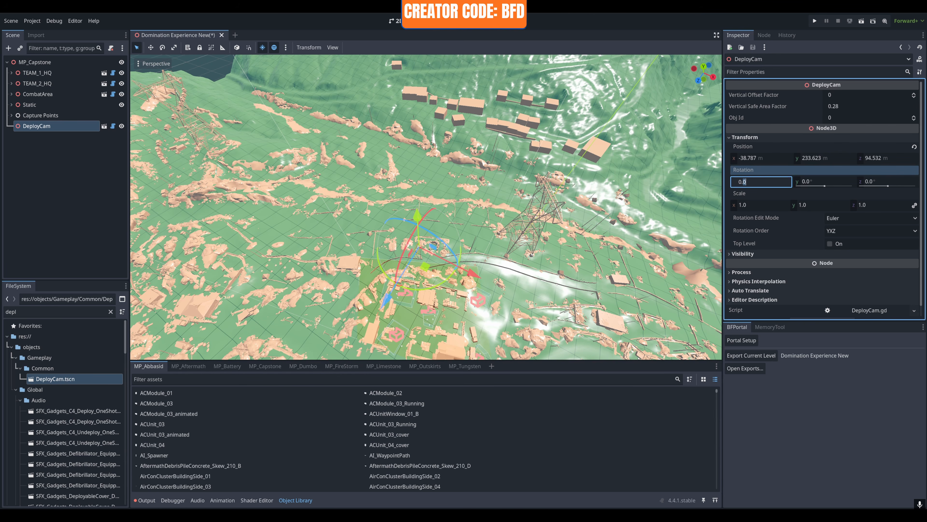
key(ctrl+a)
text(-90)
key(Return)
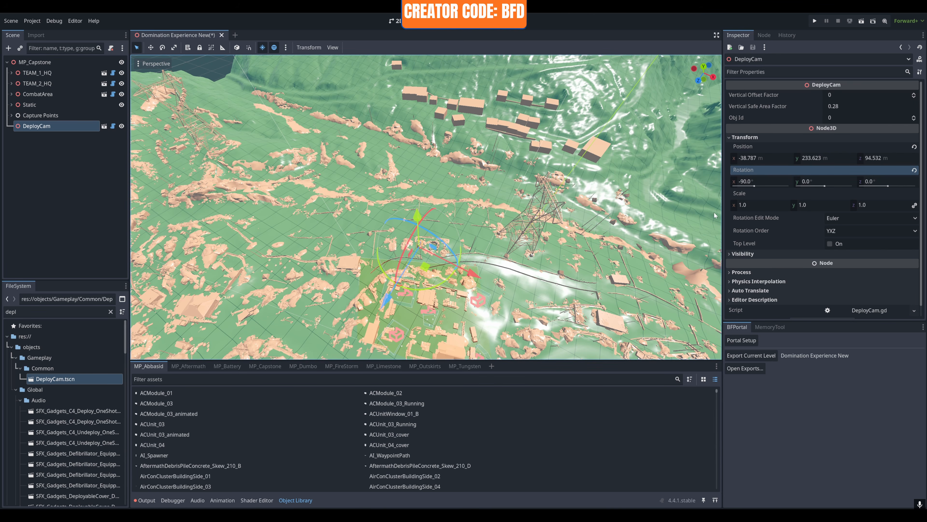
scroll(413, 238, up, 3)
scroll(417, 263, up, 2)
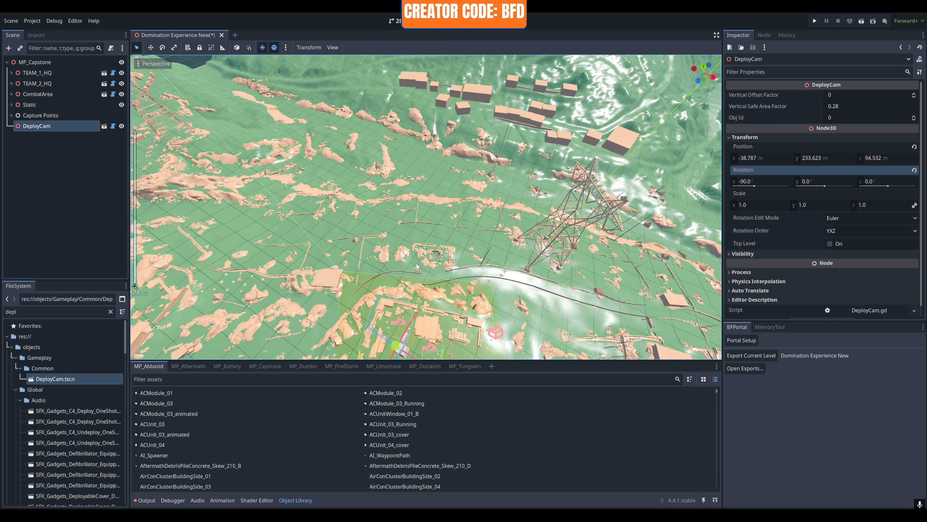
shift+middle_drag(416, 263, 423, 235)
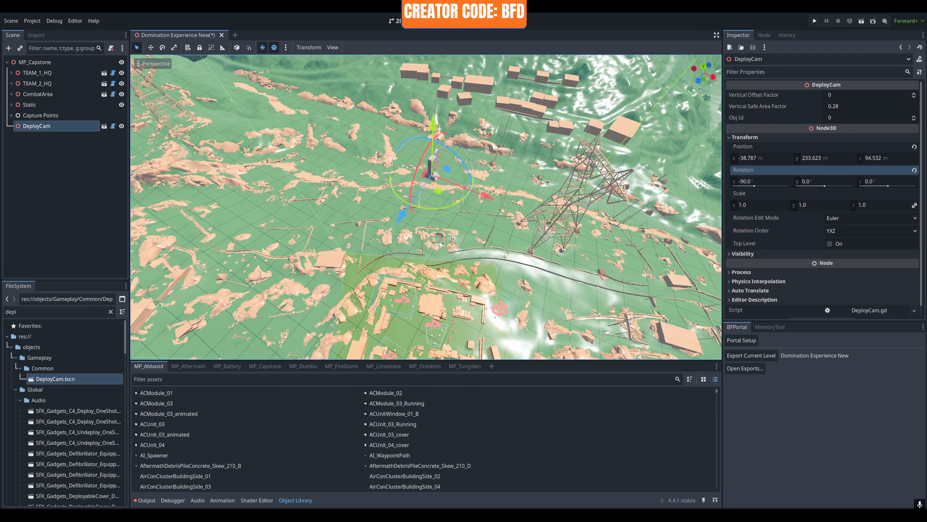
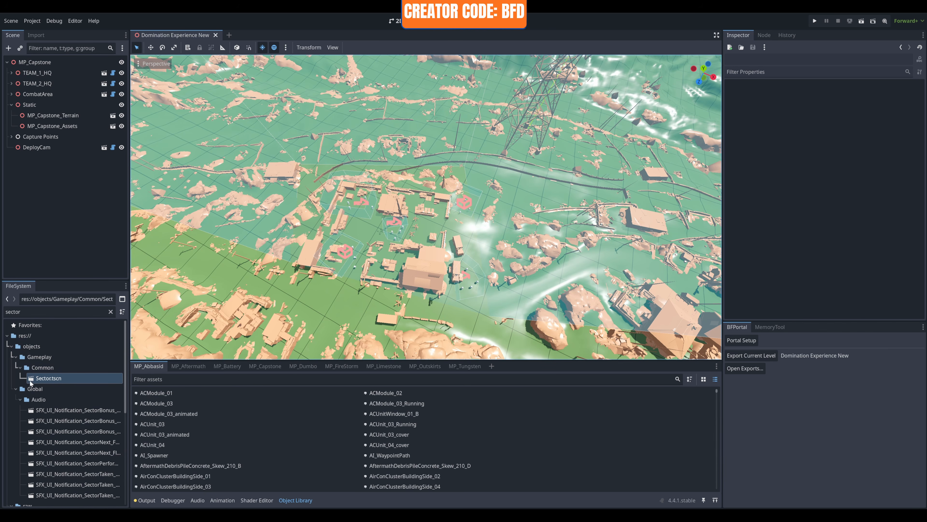
Step: Add Sector.tscn under MP_Capstone, with Auto Enable Vehicles turned off and Obj Id set to 200
drag(47, 380, 45, 63)
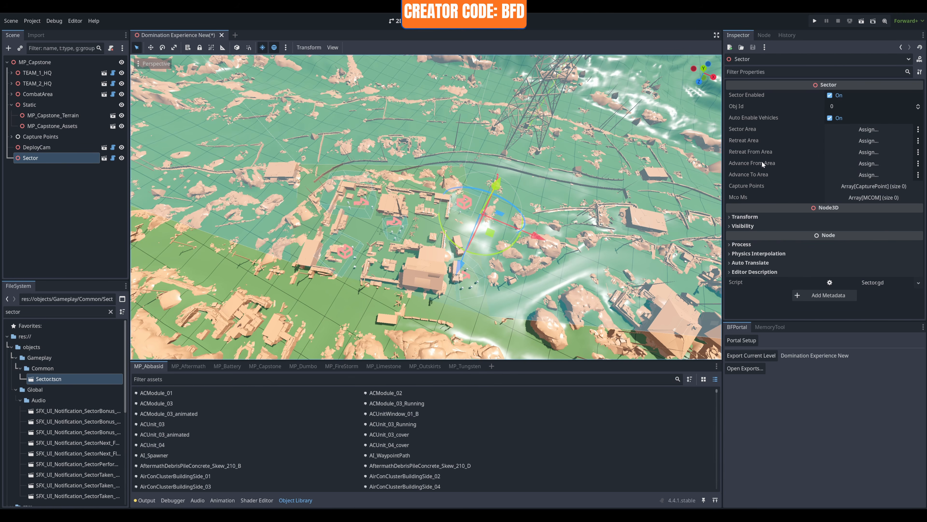
click(831, 120)
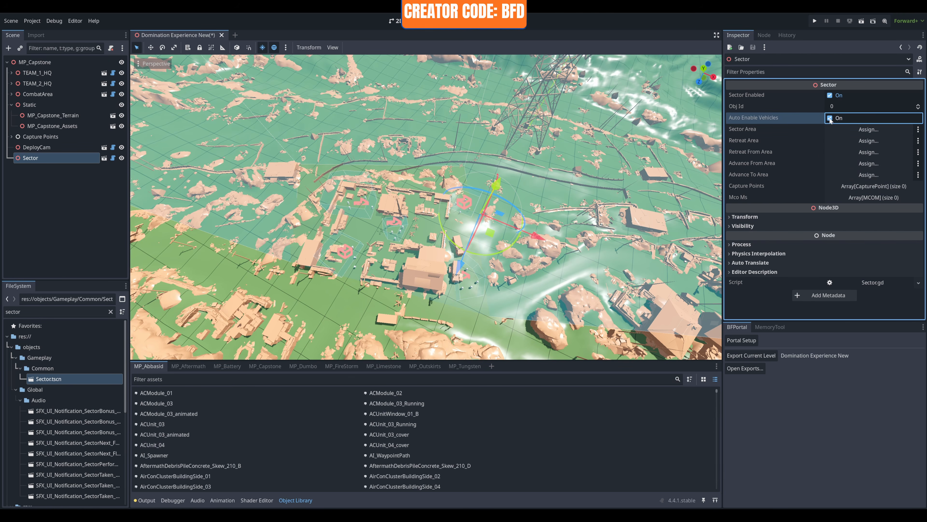
click(841, 105)
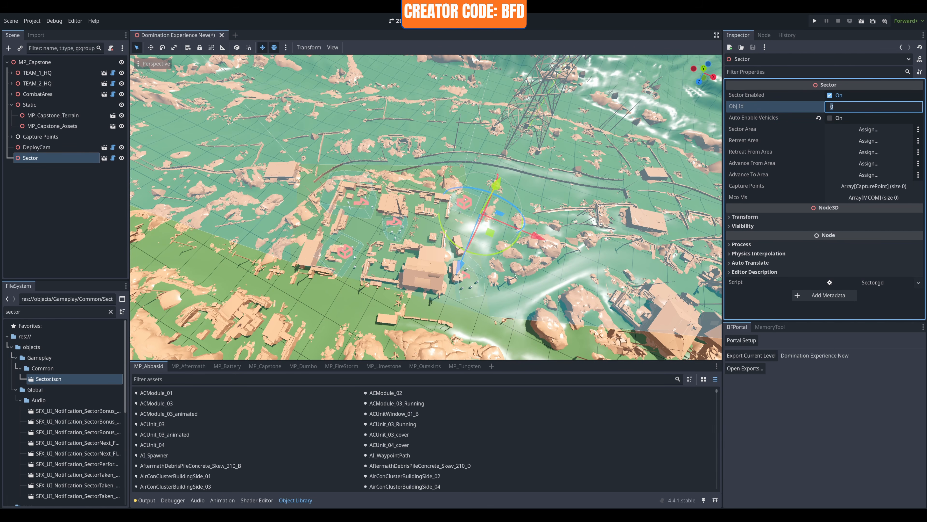
text(200)
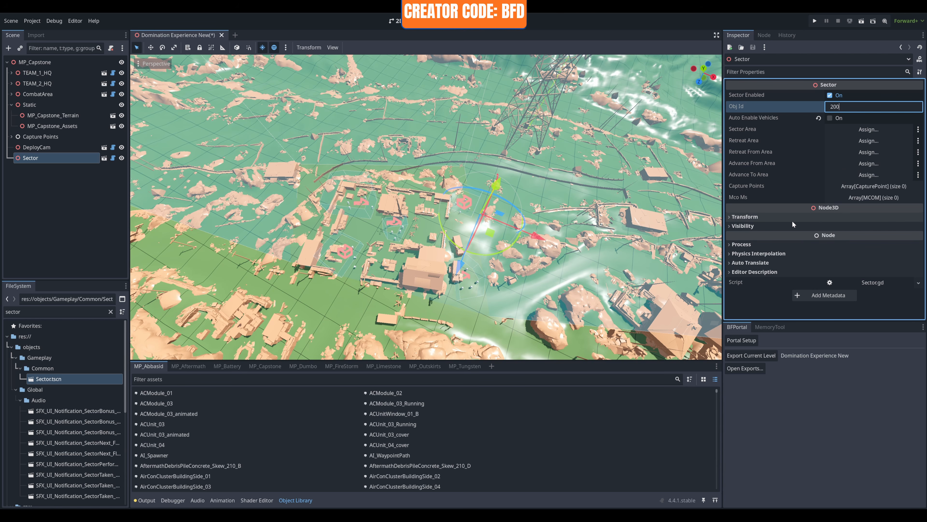
Step: Assign the CombatArea's CollisionPolygon3D as the Sector Area of the Sector node
click(861, 129)
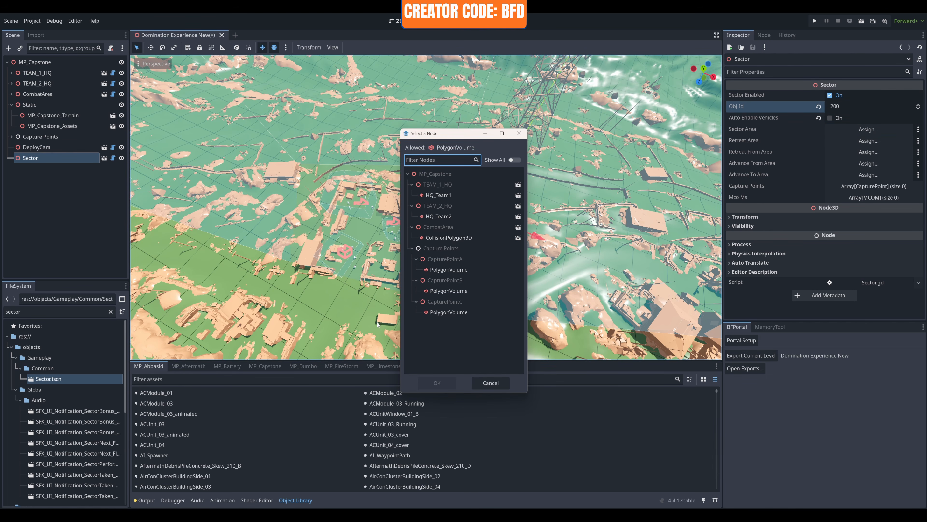
double_click(459, 238)
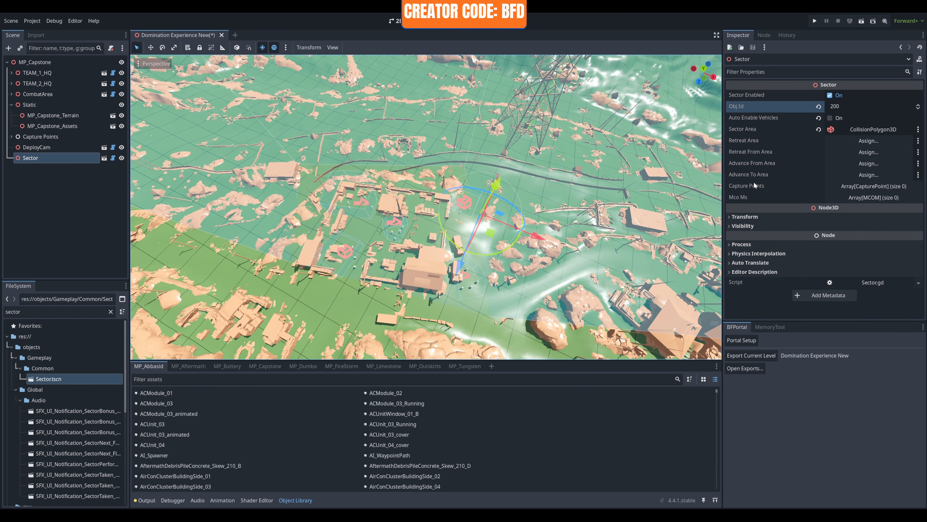
Step: Add a first element to the Sector's Capture Points array and assign CapturePointA to it
click(869, 186)
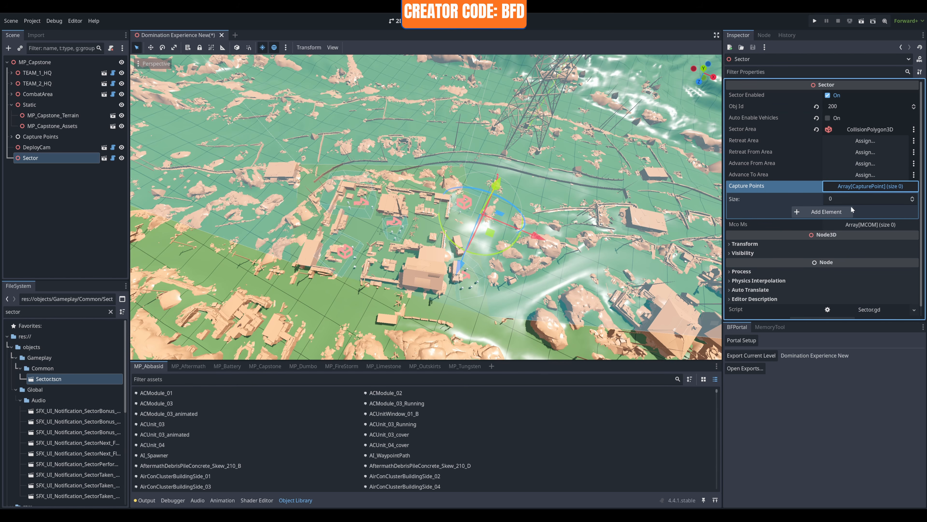
click(830, 213)
click(830, 212)
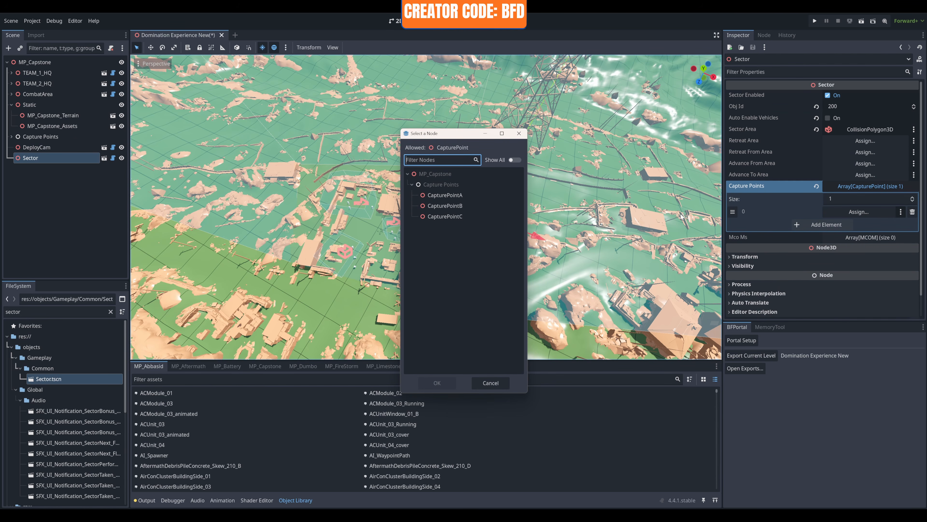
click(445, 195)
double_click(455, 195)
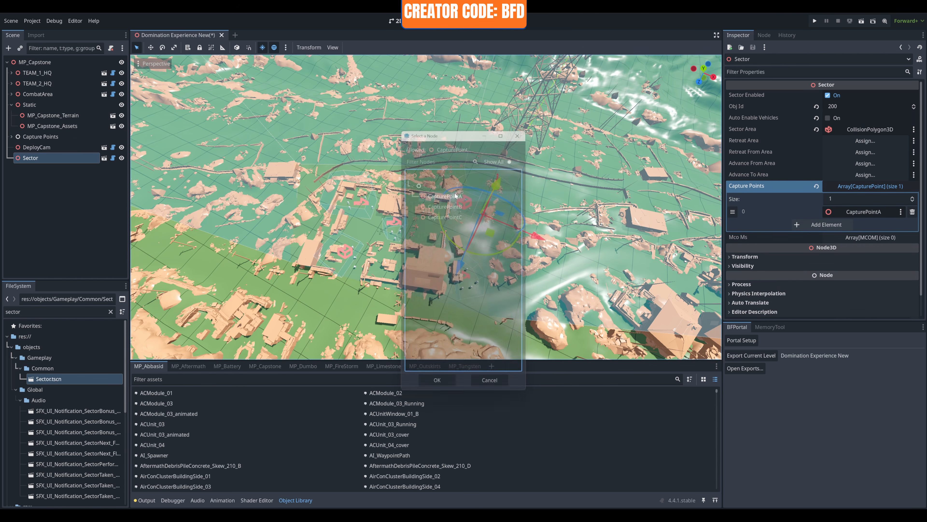
Step: Add two more elements to the Sector's Capture Points array and assign CapturePointB and CapturePointC to them
click(822, 225)
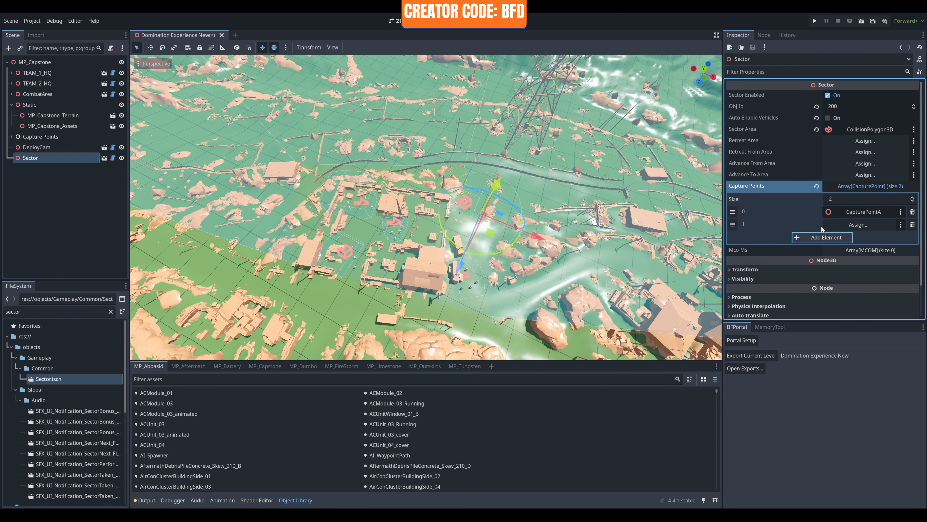
click(830, 238)
click(855, 224)
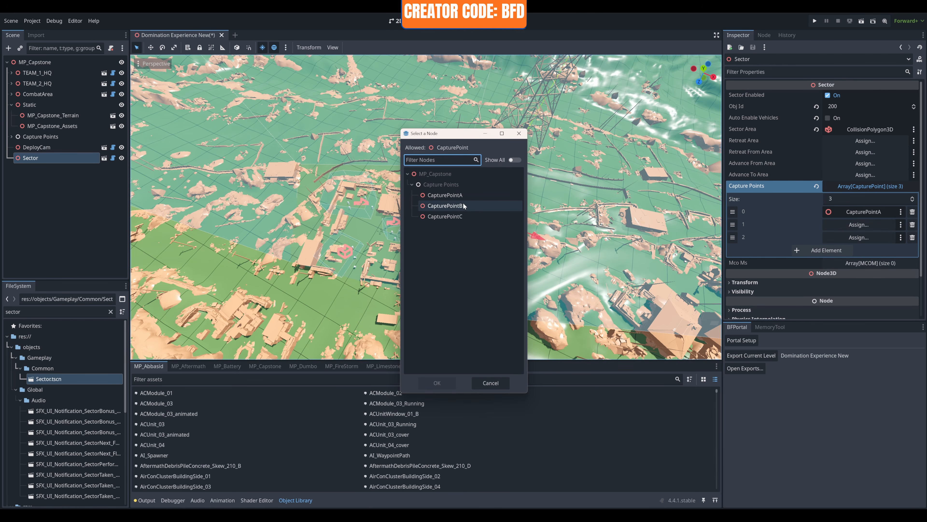
double_click(453, 206)
click(854, 236)
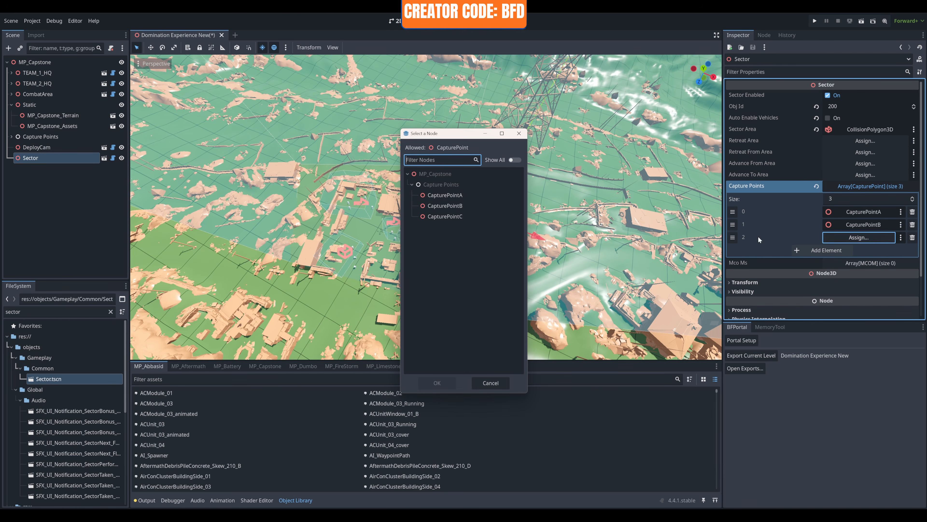
click(456, 216)
double_click(463, 216)
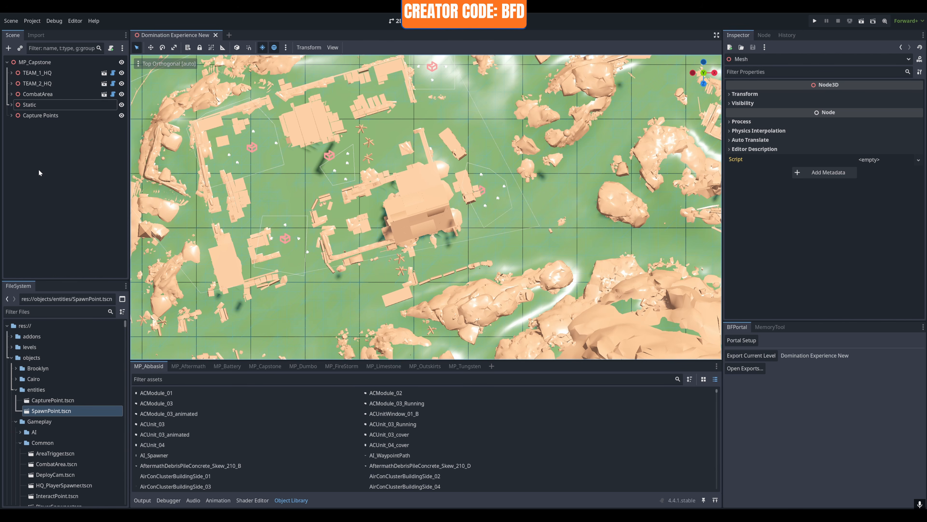
Step: Delete the CollisionShape3D and its parent StaticBody3D from the Terrain mesh inside the Static node's MP_Capstone_Terrain
click(12, 105)
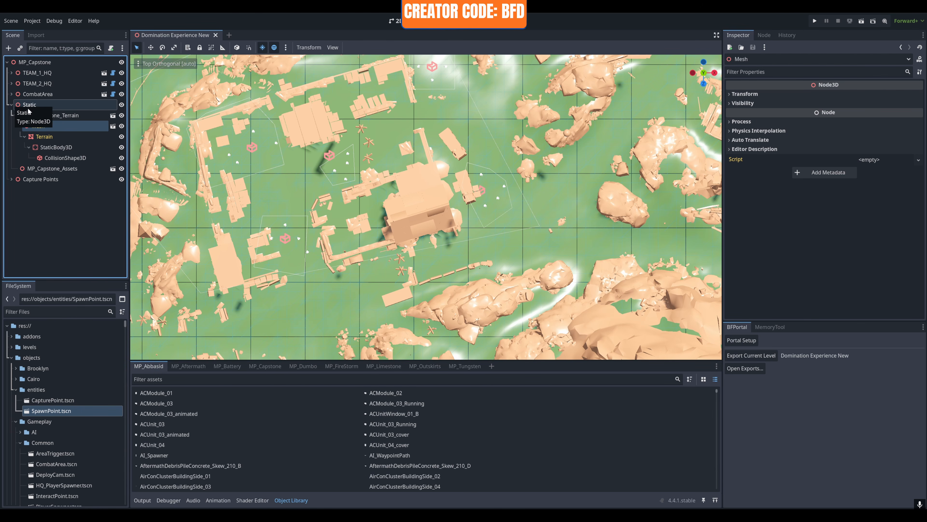
click(89, 148)
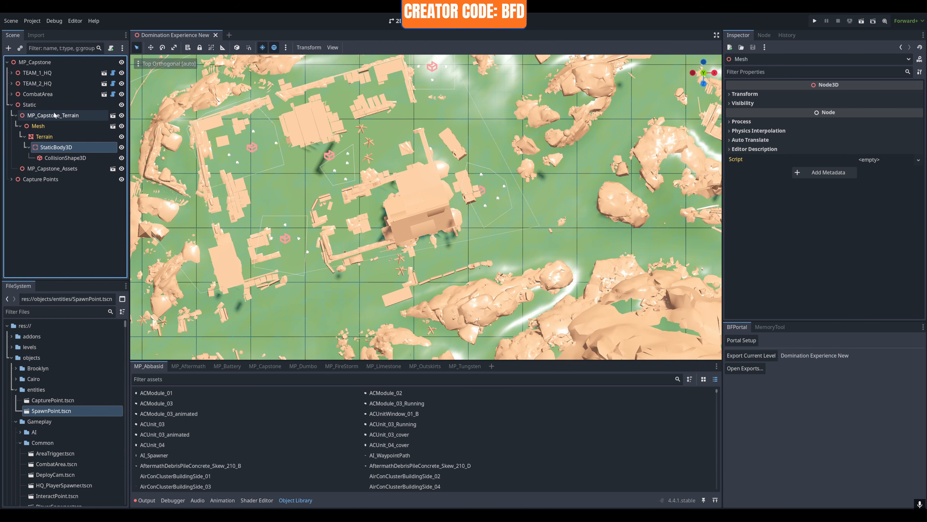
click(60, 160)
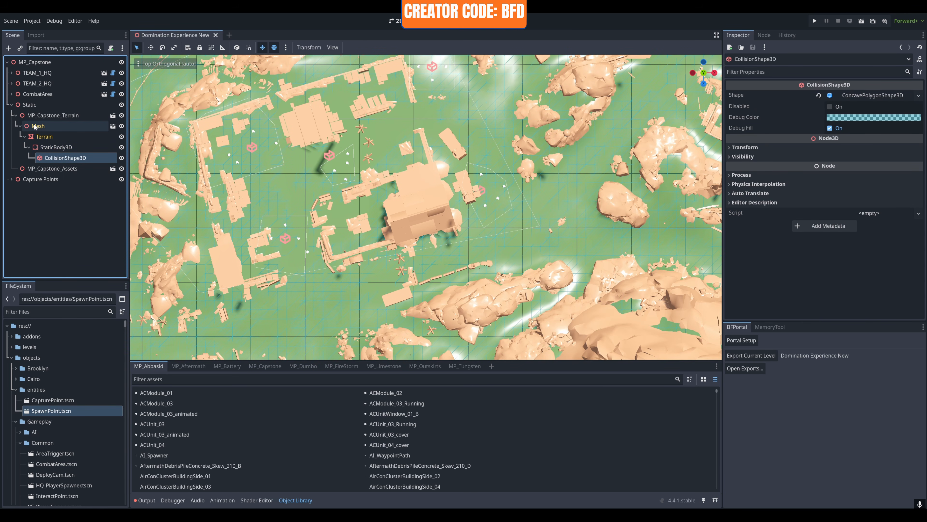
right_click(60, 160)
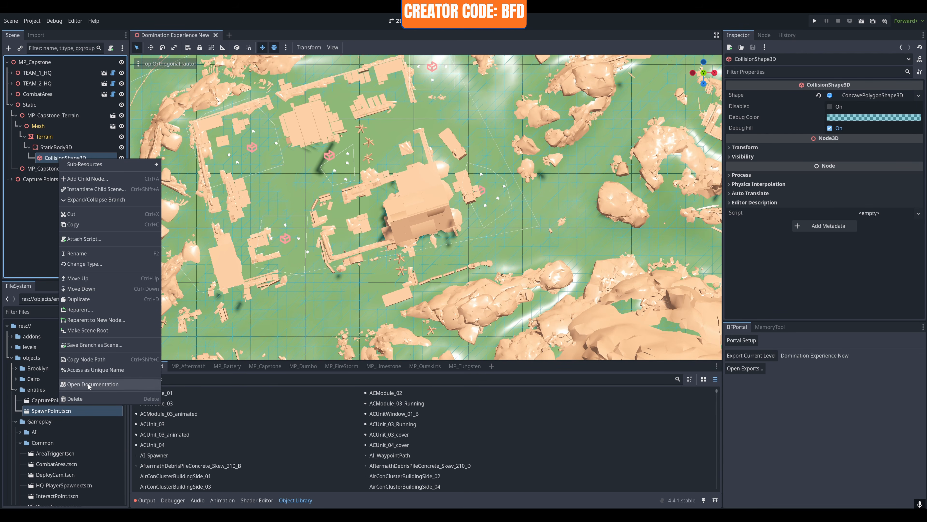
click(78, 398)
click(443, 274)
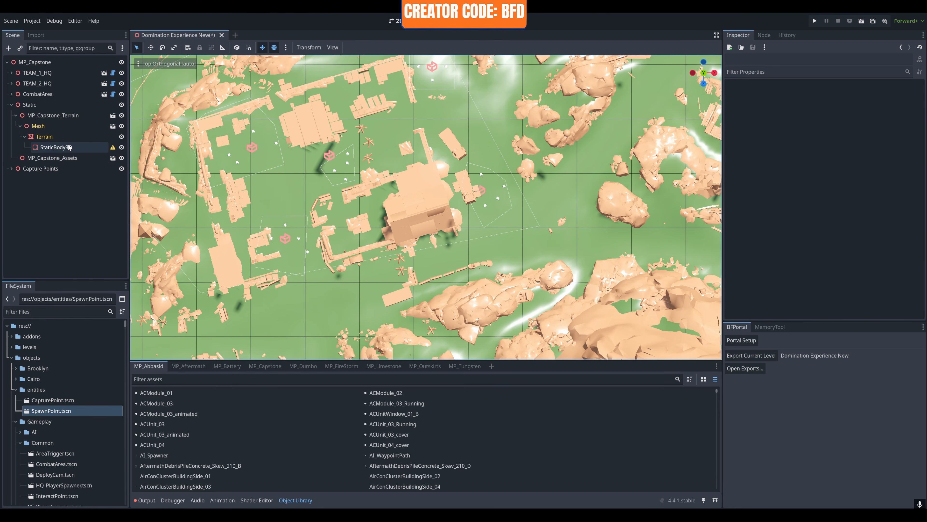
right_click(69, 146)
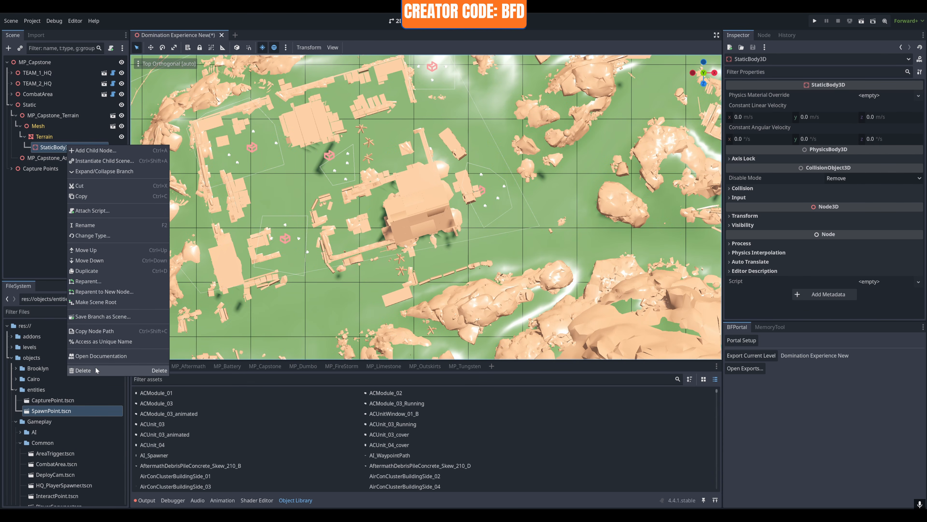
click(83, 370)
click(443, 275)
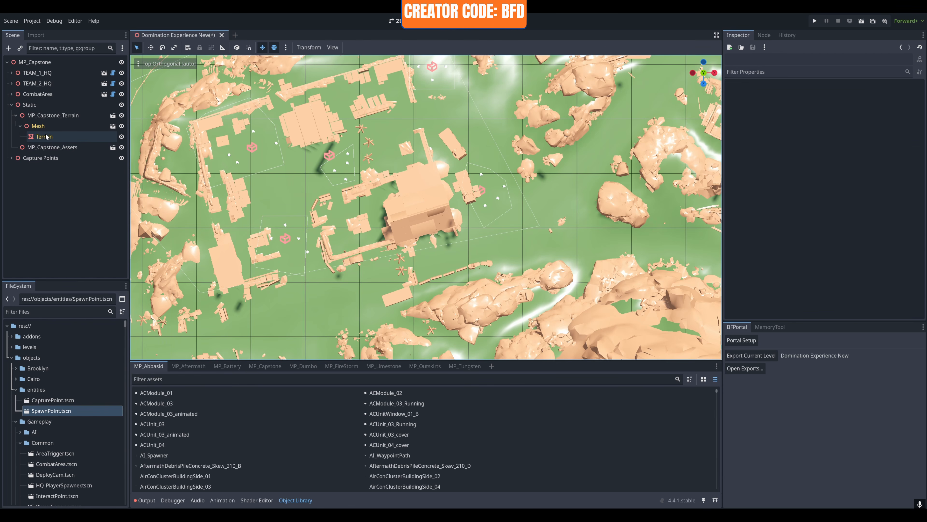
Step: Turn off Editable Children for the terrain's Mesh node and for MP_Capstone_Terrain, accepting the reset to default properties
right_click(39, 125)
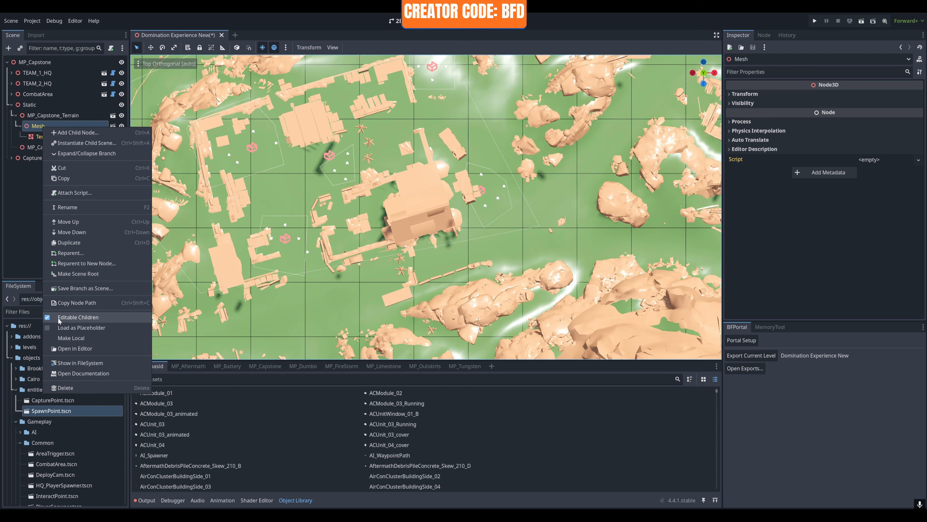
click(59, 317)
click(420, 272)
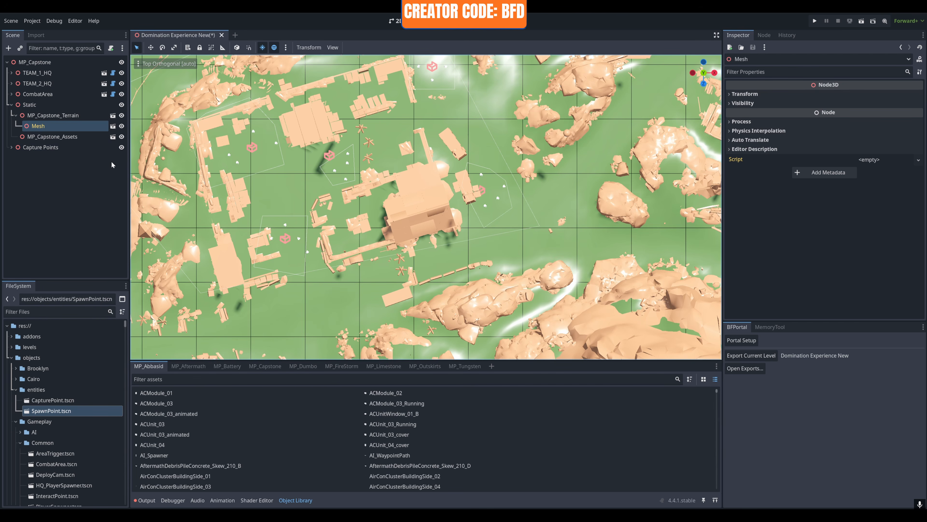
right_click(49, 116)
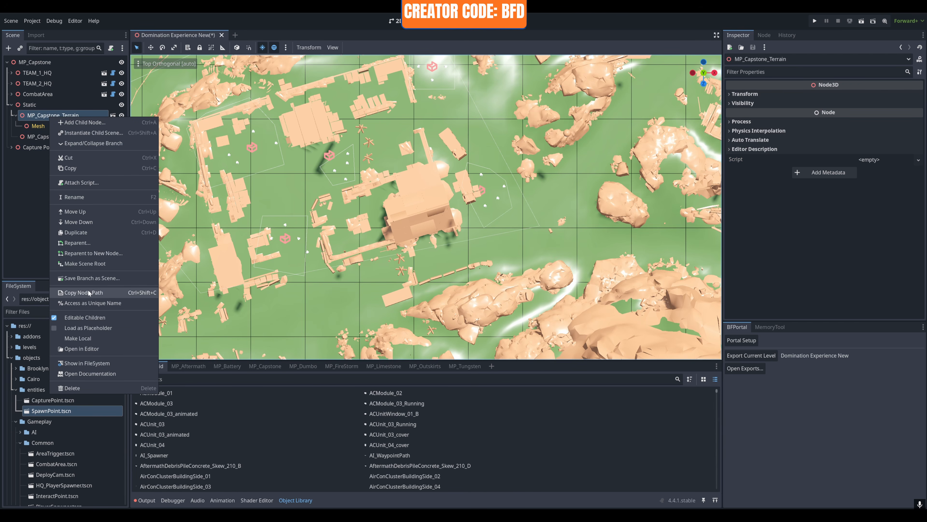
click(63, 317)
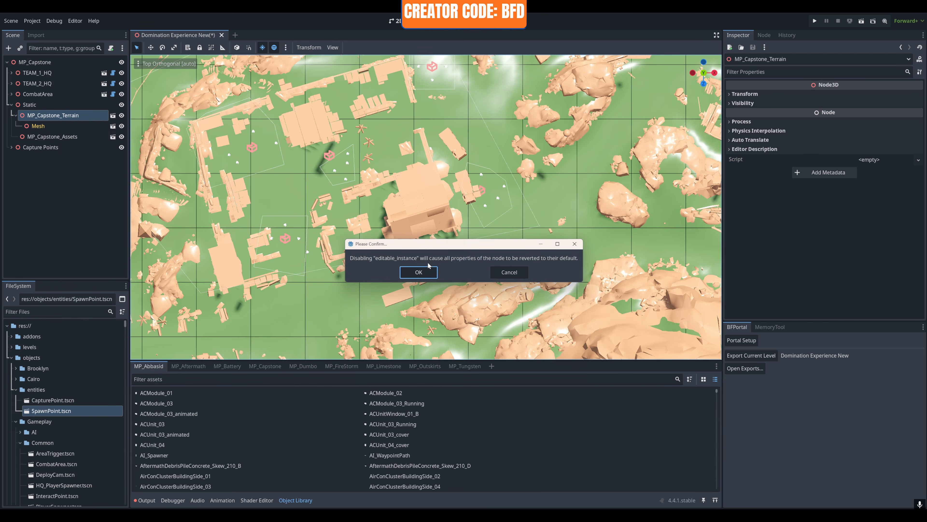
click(418, 271)
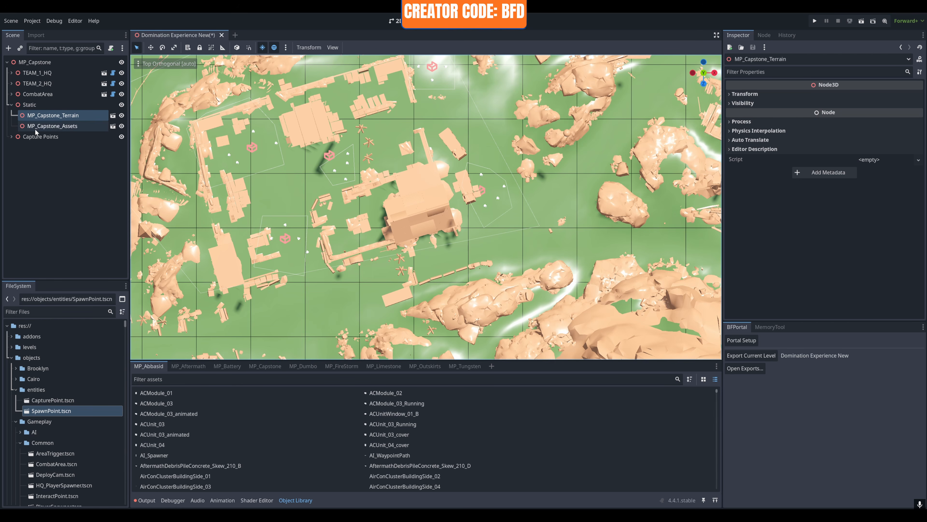
Step: Collapse the Static node, save the scene and export the current Domination Experience New level
click(11, 105)
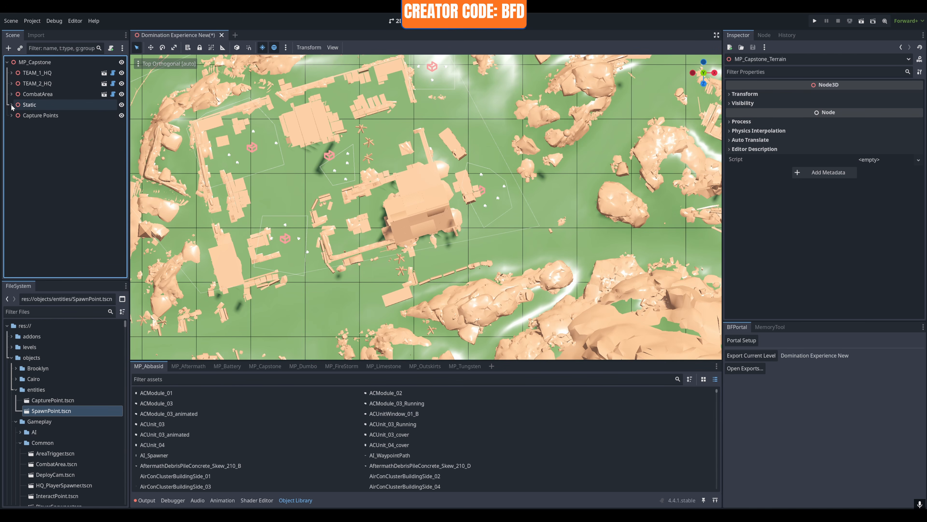
click(10, 21)
click(22, 88)
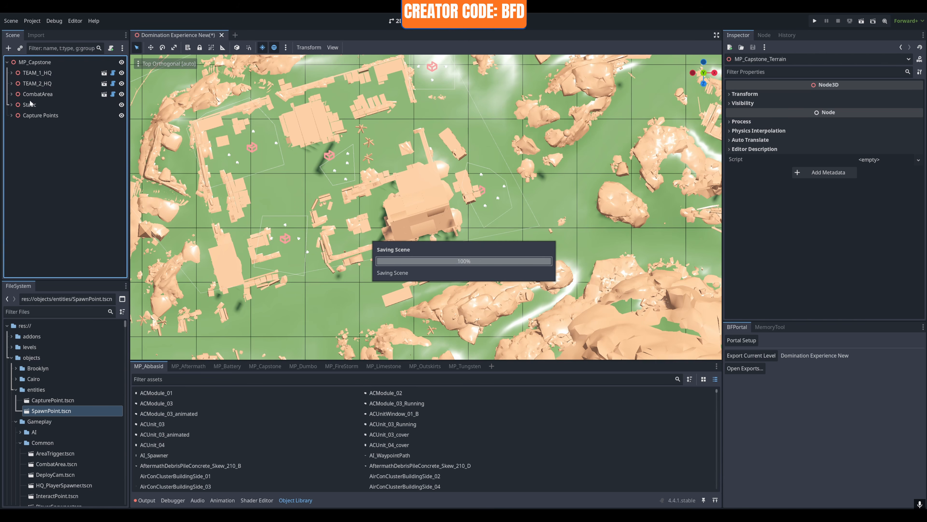
click(761, 354)
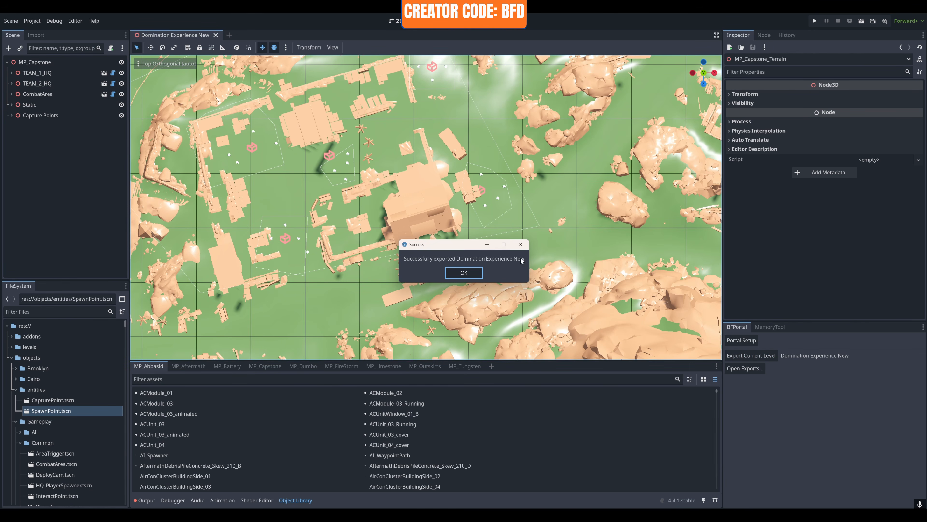
click(464, 274)
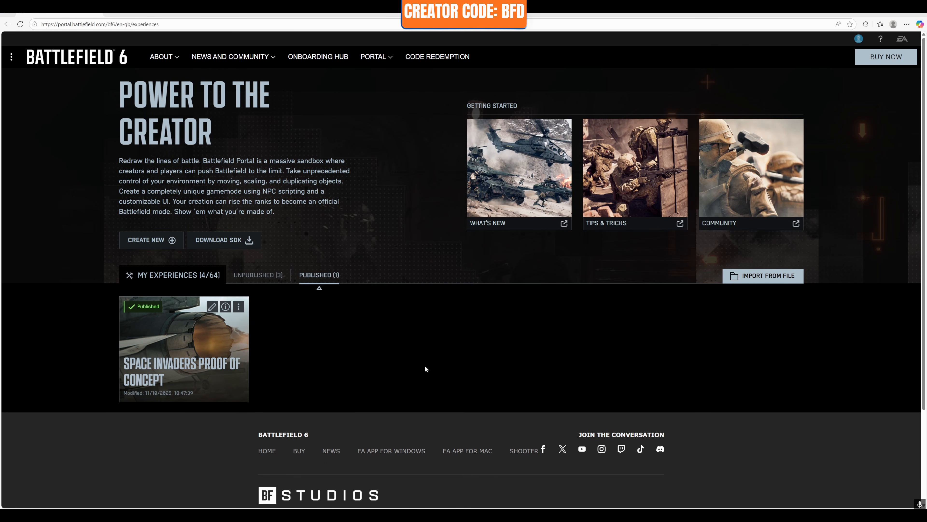
Step: Switch to the Battlefield Portal website and start a new experience using the Default Portal Custom game mode
click(161, 239)
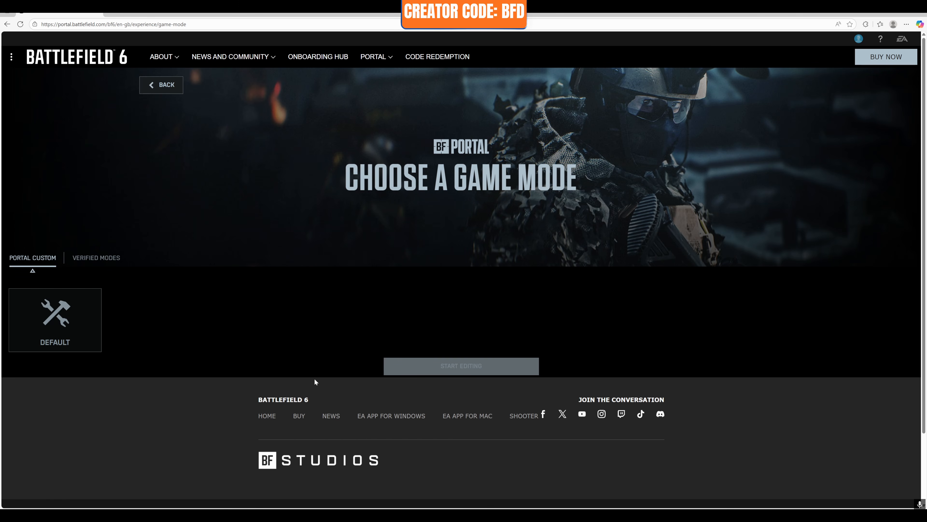
click(44, 321)
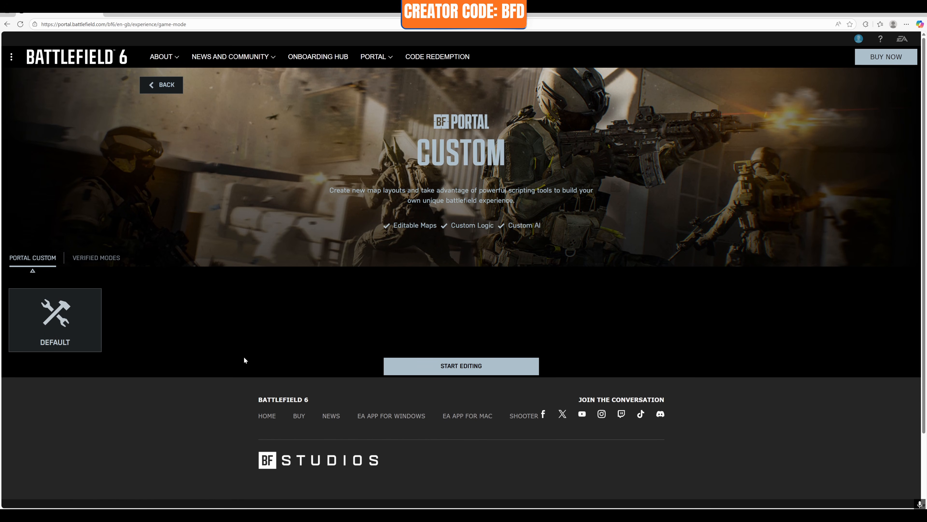
click(444, 369)
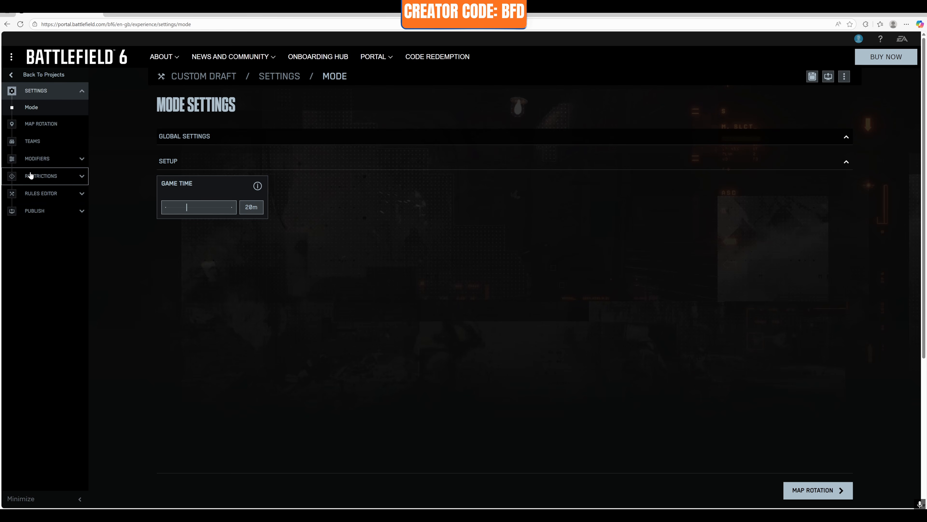
Step: Add Liberation Peak to the map rotation and attach the exported file Domination Experience New.spatial to it
click(41, 124)
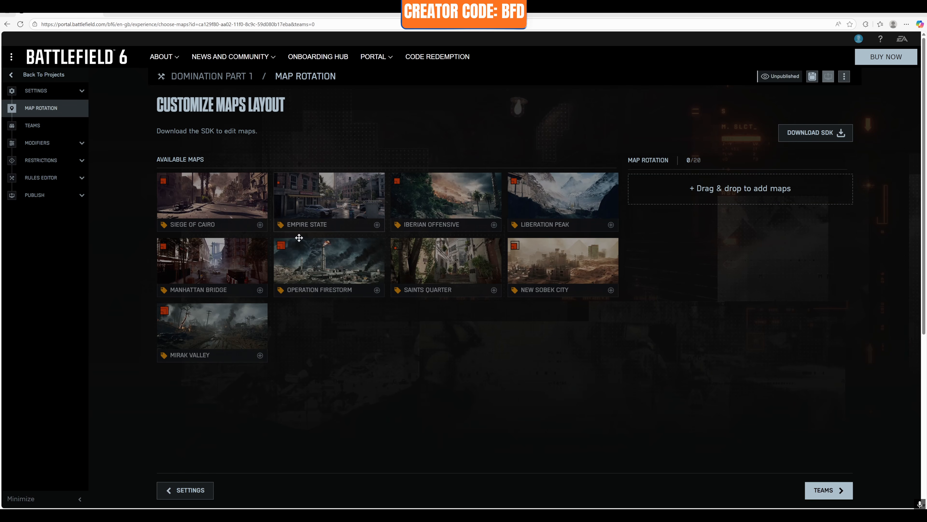
click(611, 225)
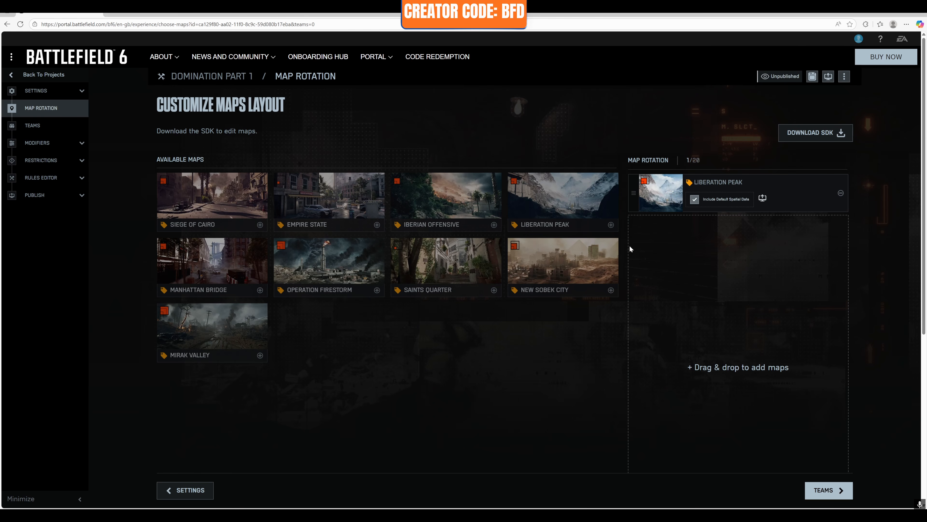
click(762, 198)
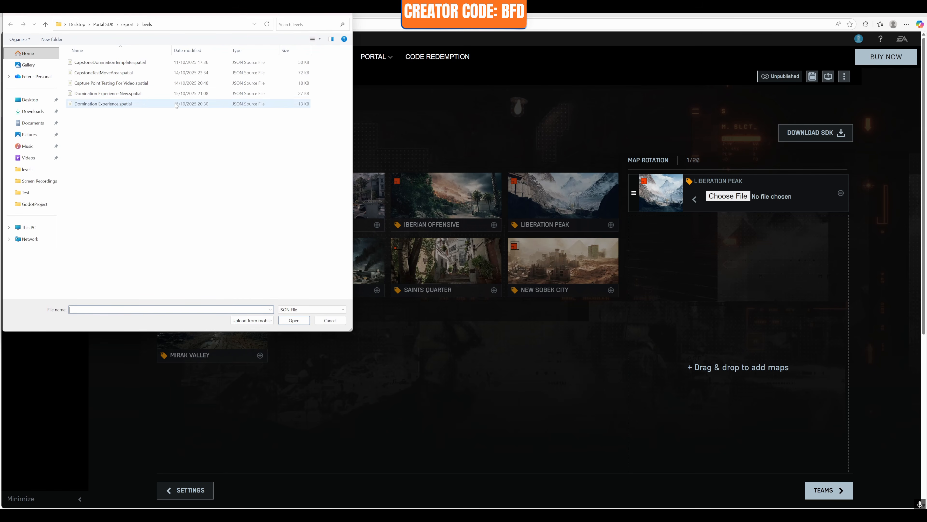
double_click(115, 94)
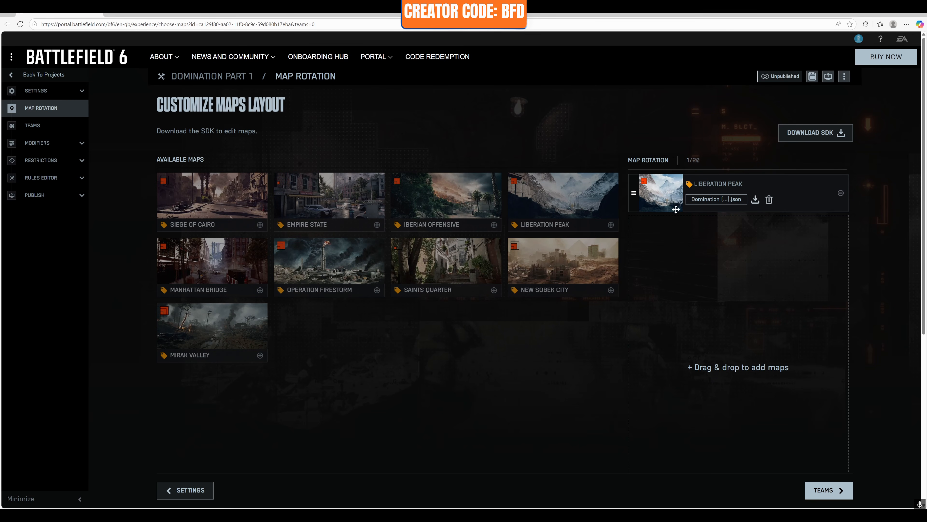
Step: Set the Scoreboard Type in the Gameplay modifiers to Custom Two Teams
click(48, 143)
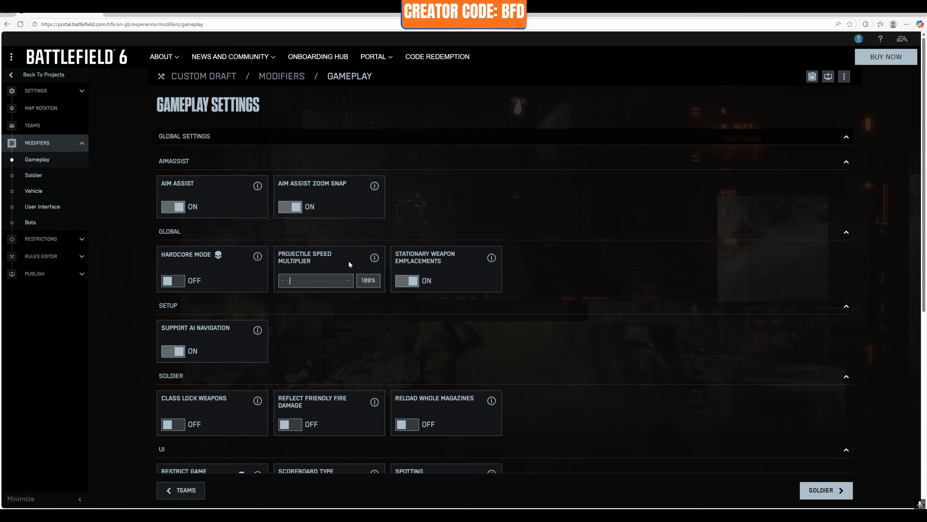
scroll(350, 263, down, 4)
click(326, 352)
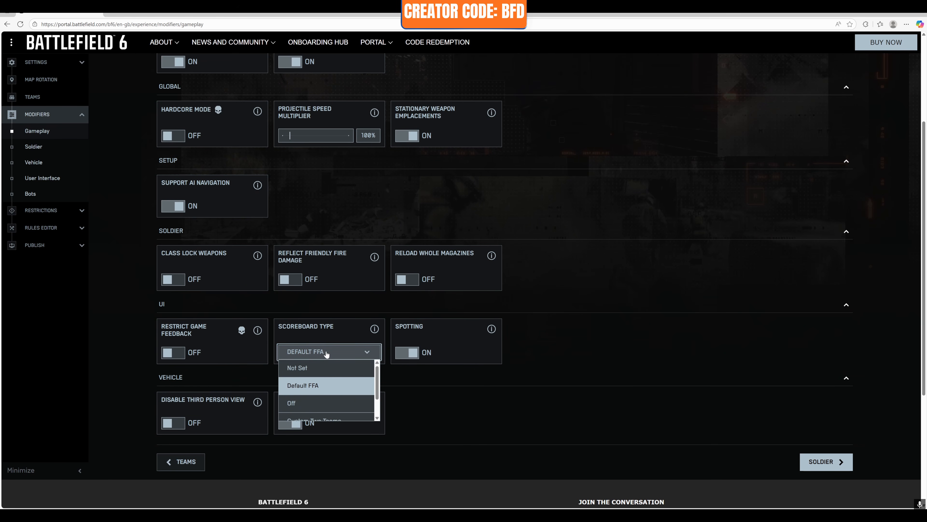
scroll(333, 392, down, 2)
click(319, 396)
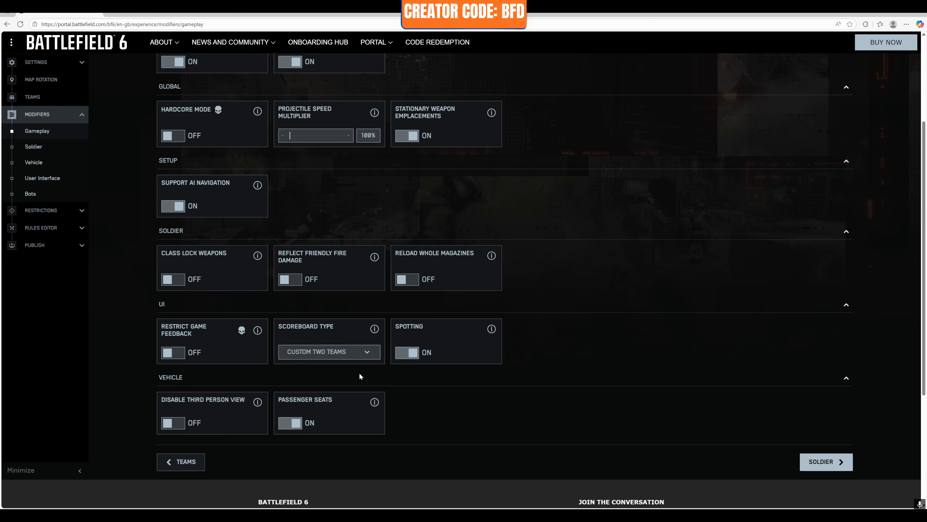
Step: Examine the event types available for the new rule in the block-based Rules Editor, leaving the event selection as it is
click(53, 229)
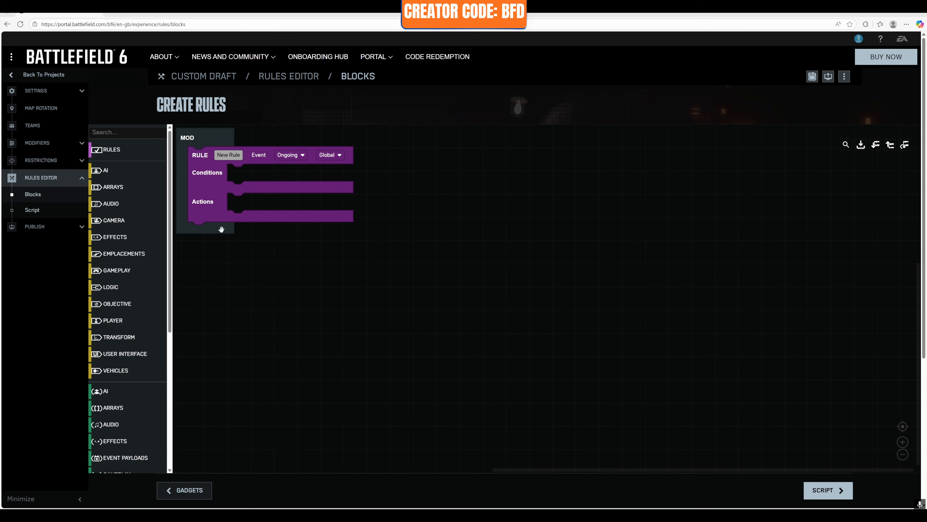
click(302, 156)
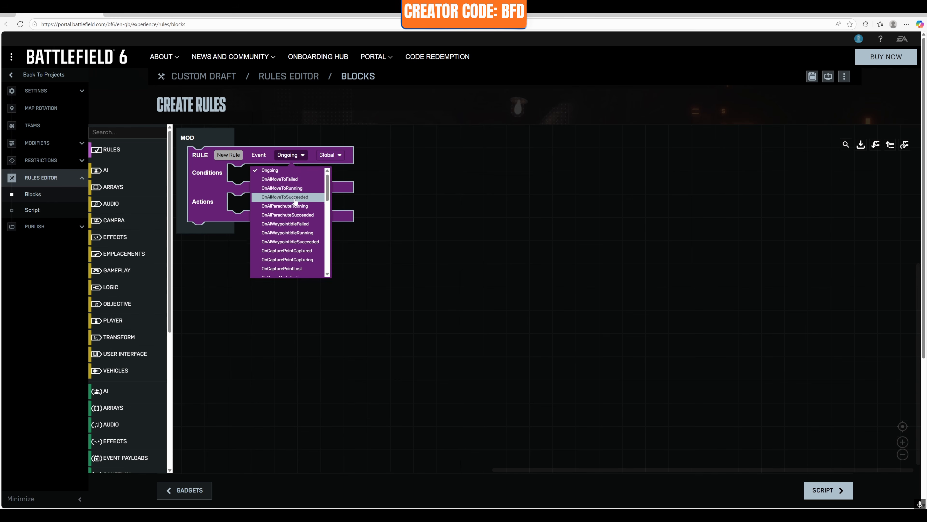
scroll(294, 219, down, 5)
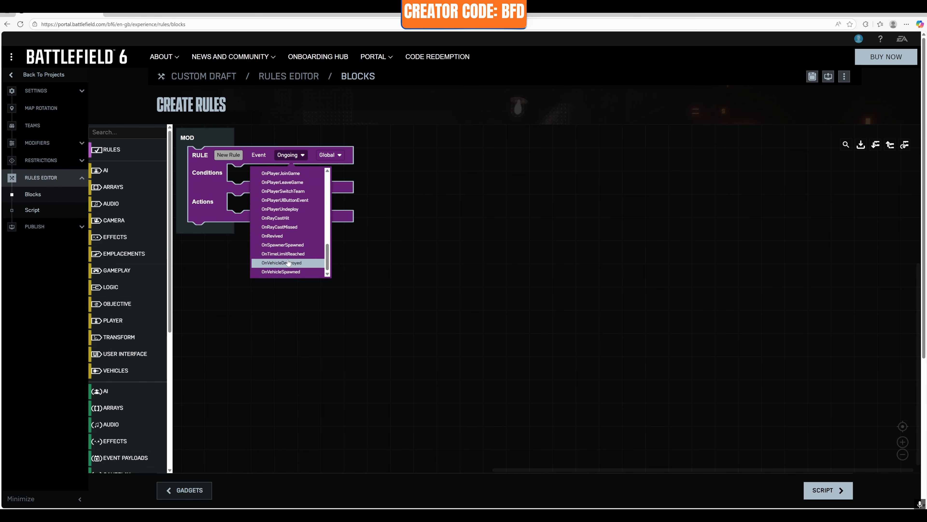
scroll(296, 216, up, 5)
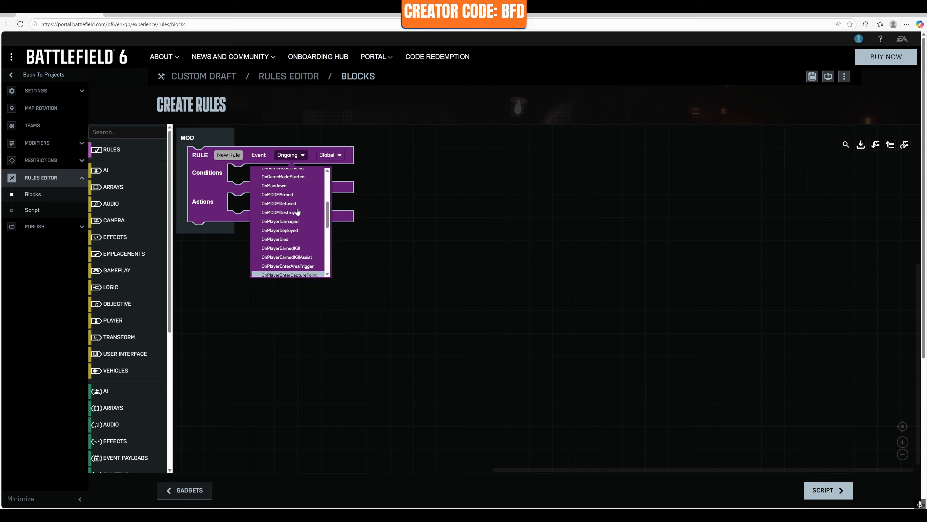
scroll(293, 219, down, 3)
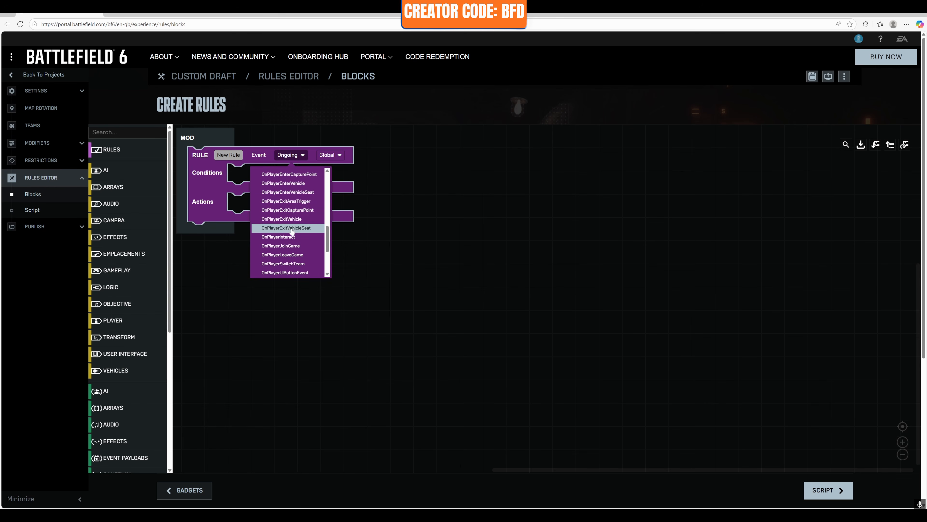
scroll(291, 229, down, 1)
scroll(293, 221, up, 1)
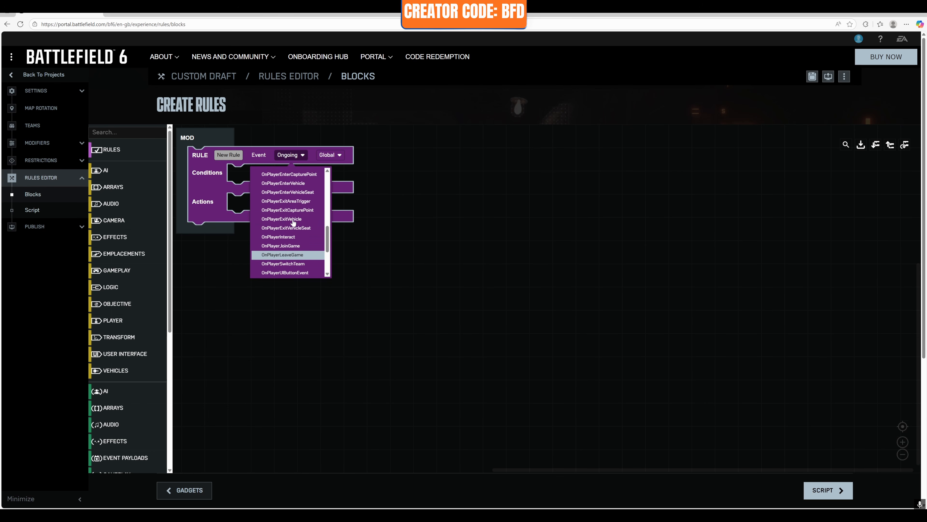
scroll(293, 219, up, 2)
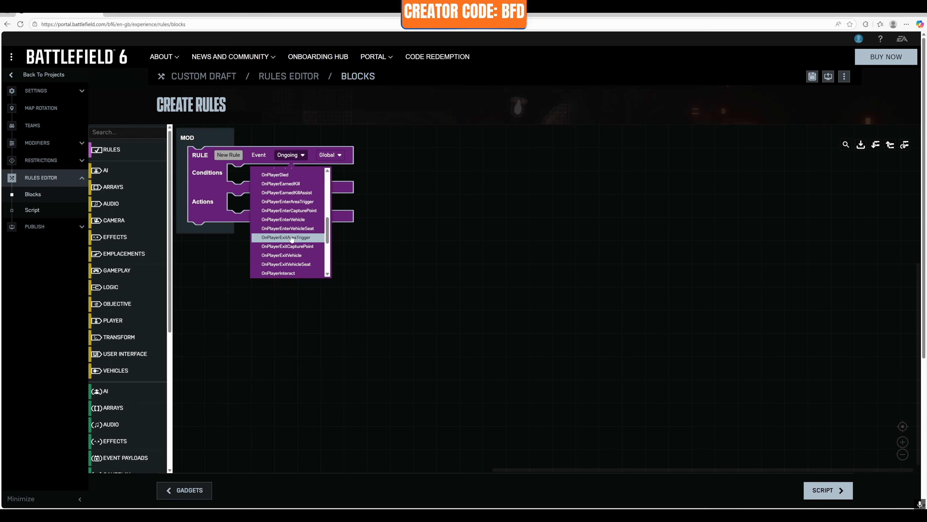
click(373, 203)
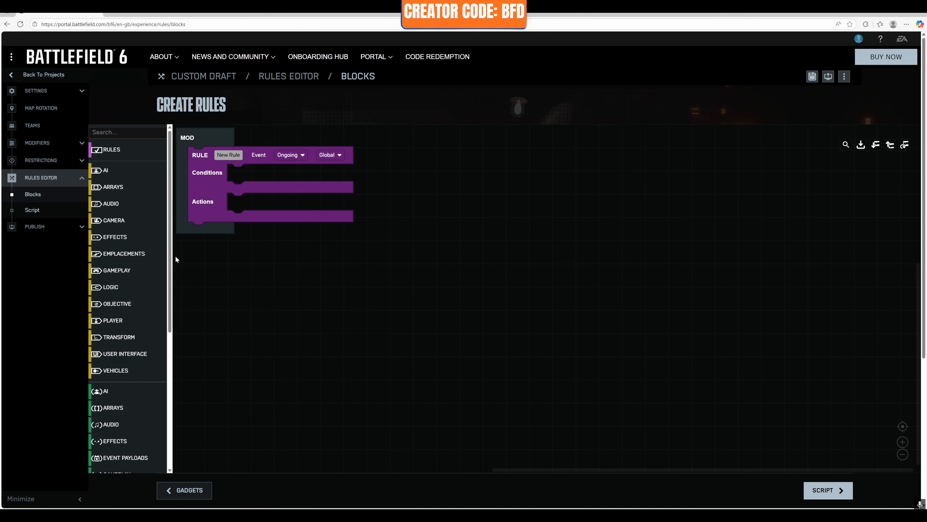
Step: Create a new script file for the experience in the Rules Editor and clear its starter comment
click(32, 210)
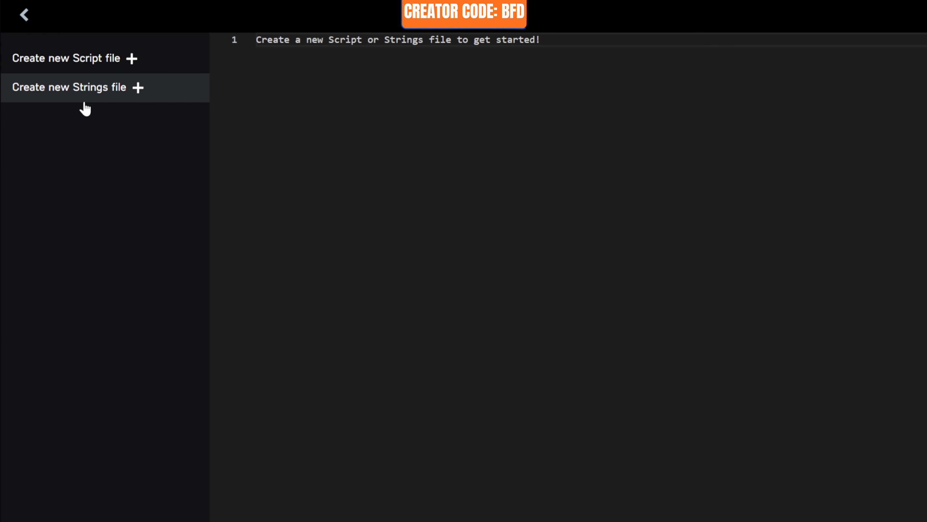
click(129, 59)
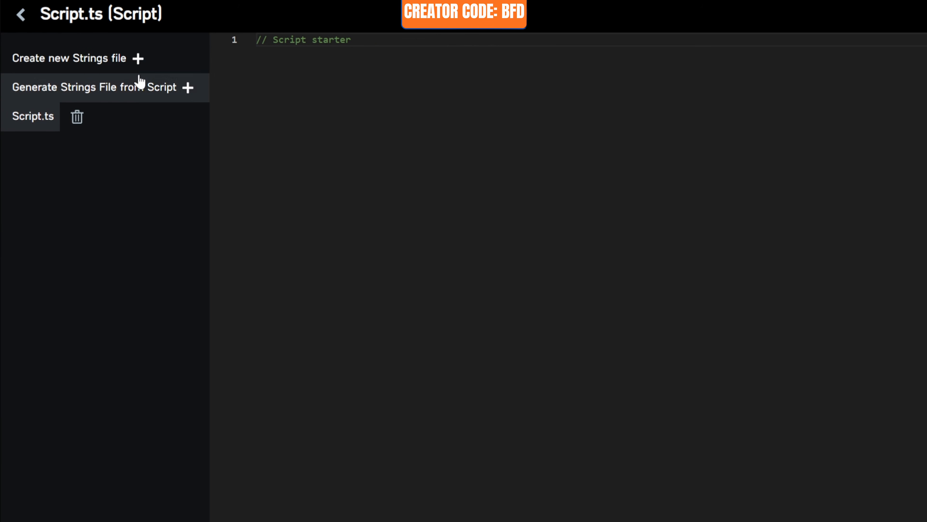
drag(356, 40, 256, 40)
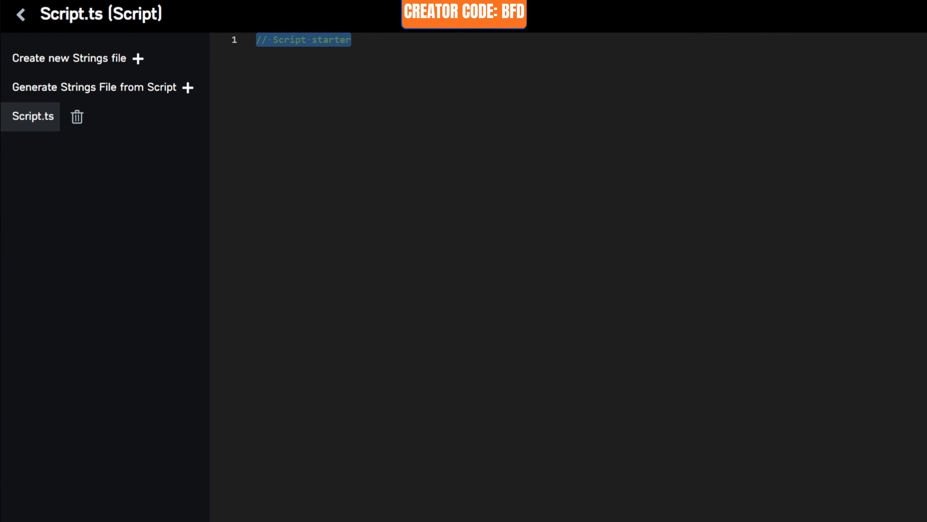
key(BackSpace)
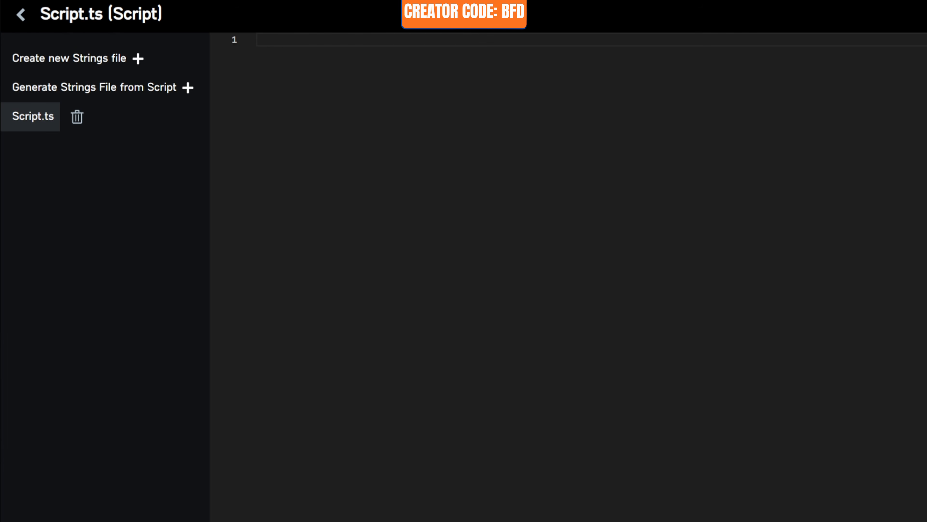
Step: Write an exported async function OnGameModeStarted() with several blank lines inside its body
text(expo)
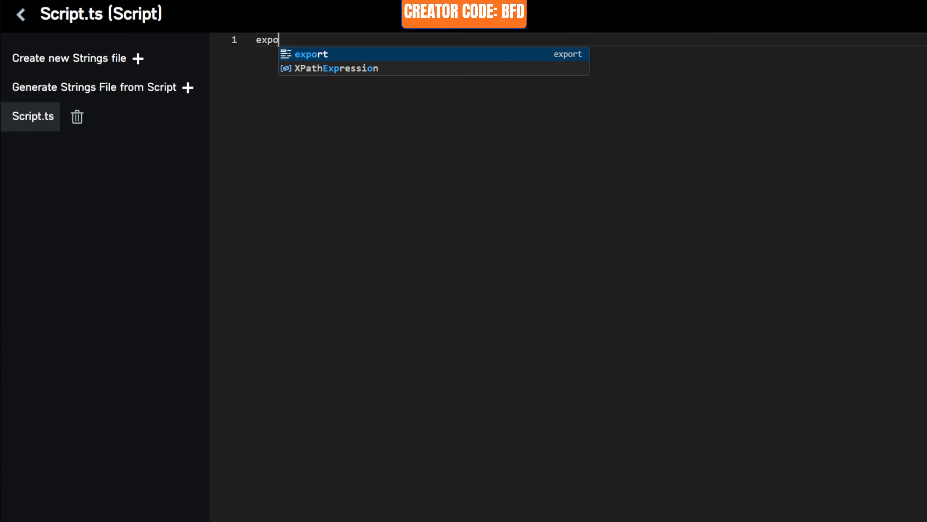
text(rt asyn)
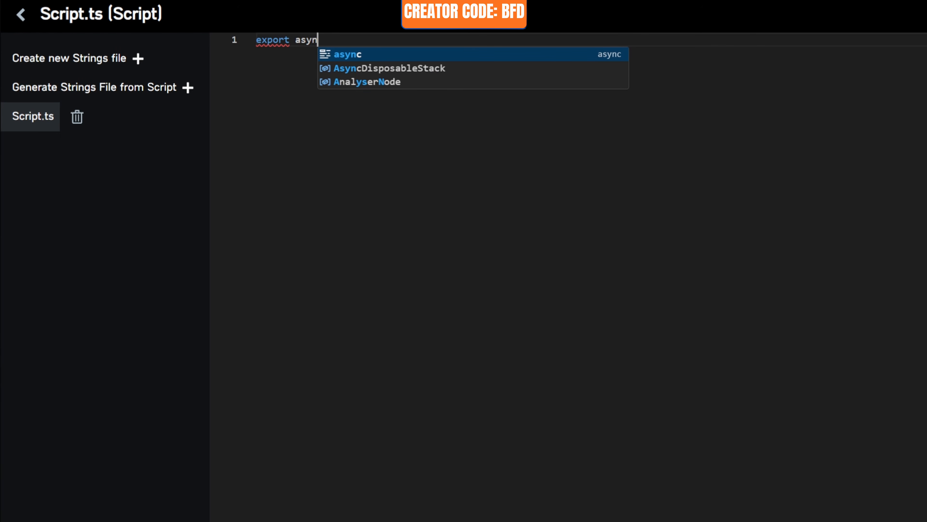
text(c function )
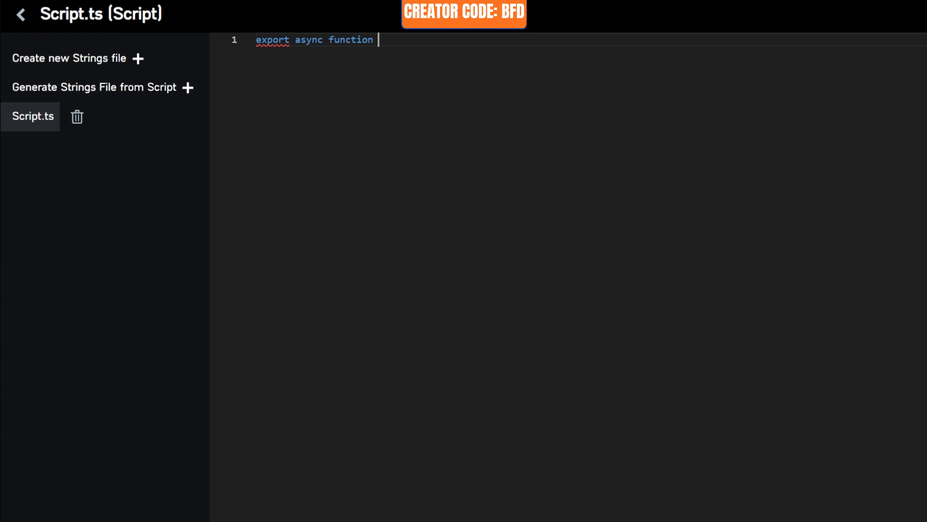
text(OnGam)
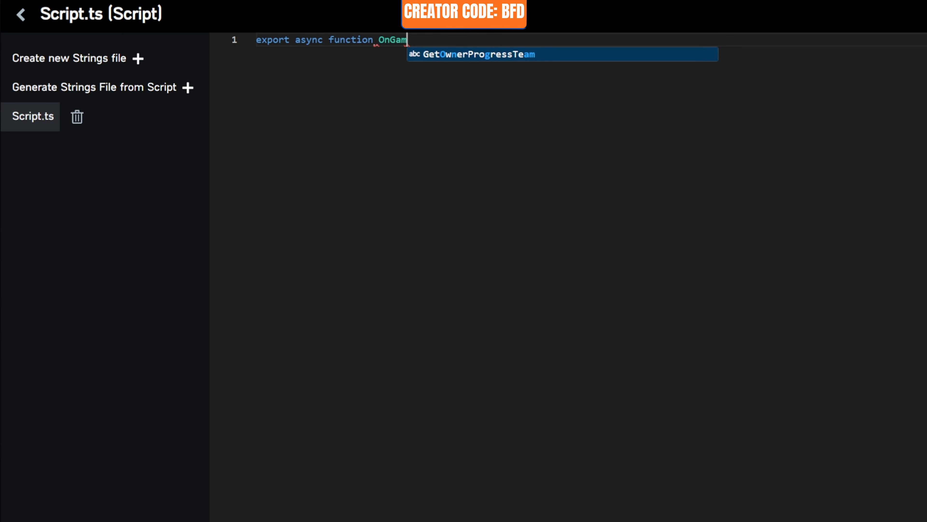
text(eMod)
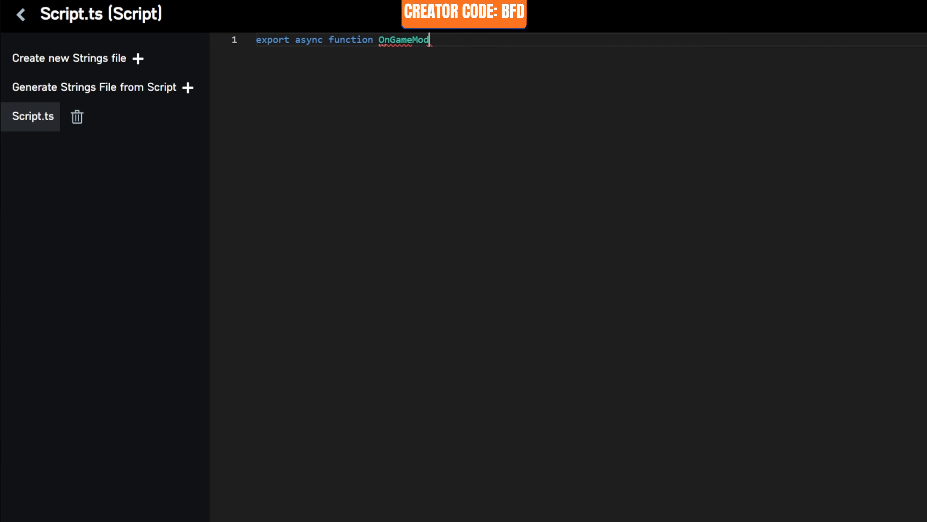
text(eStarted() {)
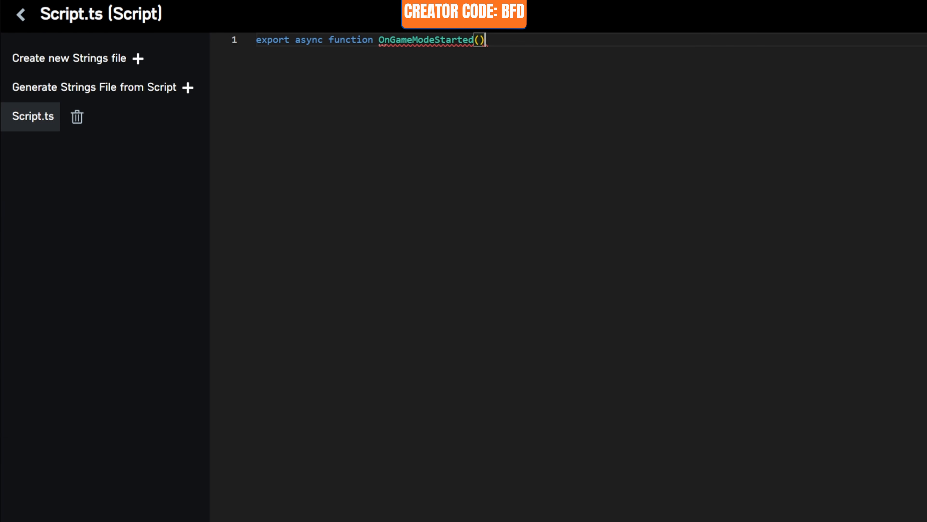
key(Return)
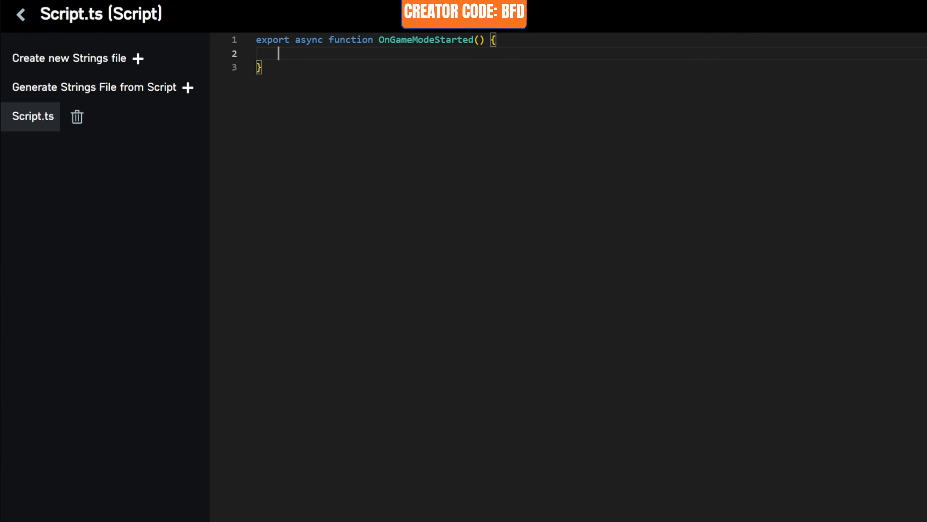
key(Return)
key(Return)
key(Return)
key(Up)
key(Up)
key(Up)
key(Tab)
Step: Declare a variable capturePointA on the function's first body line and assign it the GetCapturePoint call with ID 100
text(let )
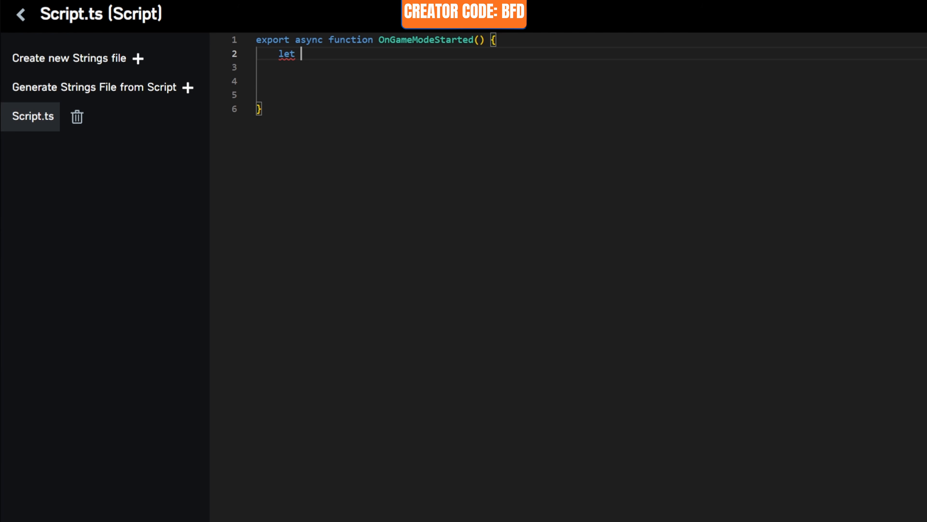
text(captureP)
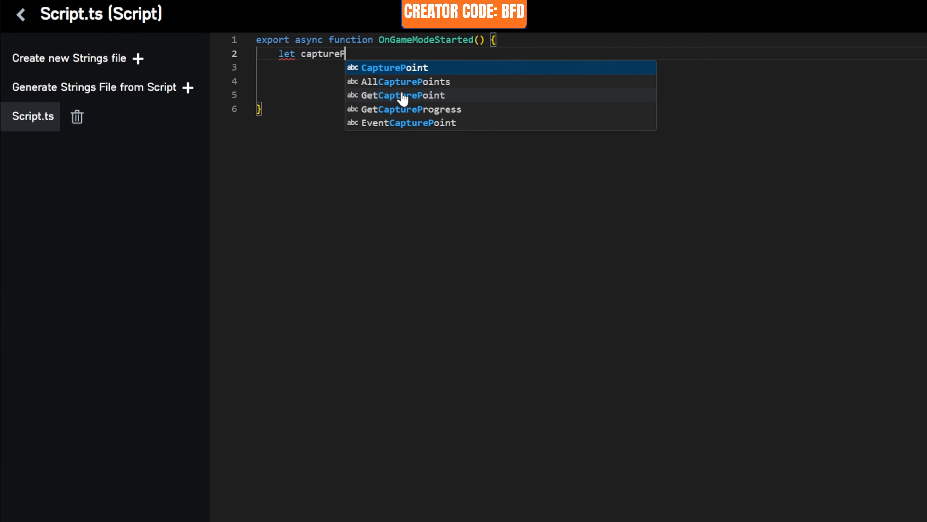
text(ointA = )
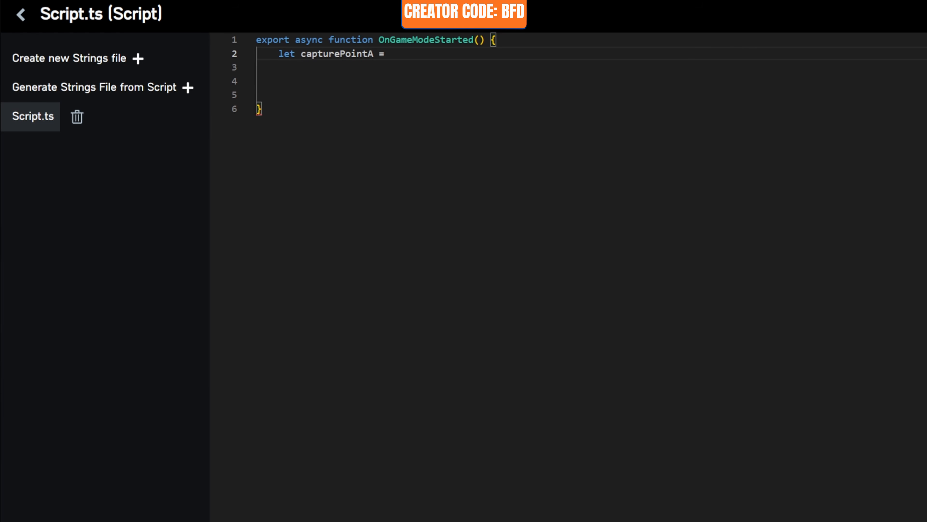
text(mpd.Ge)
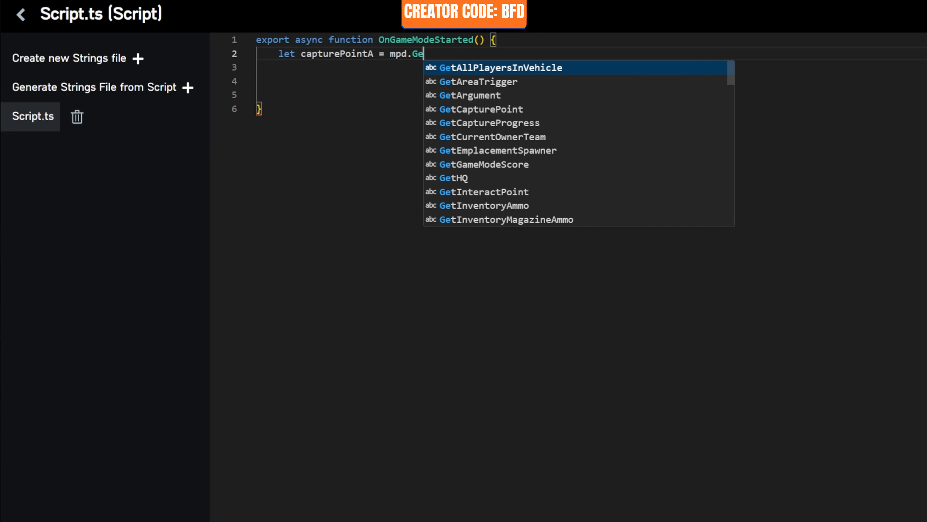
text(tCapture)
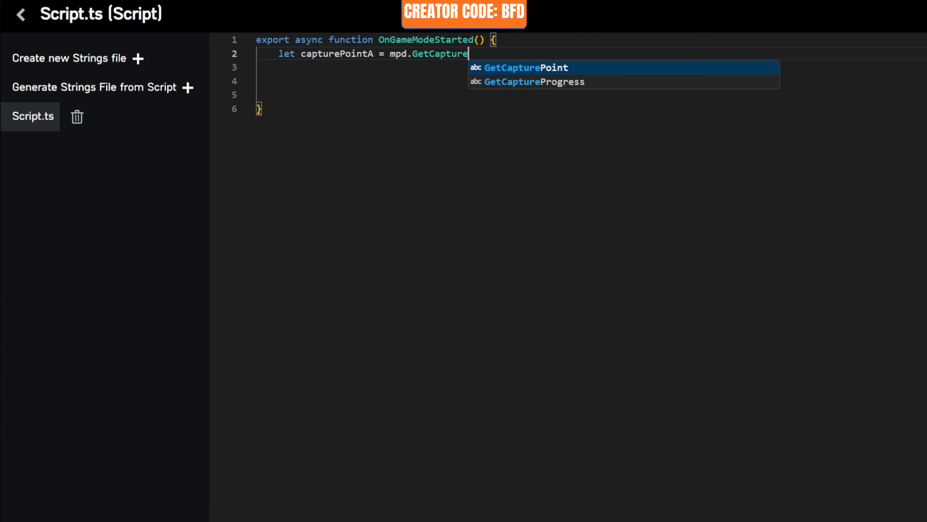
text(Point)
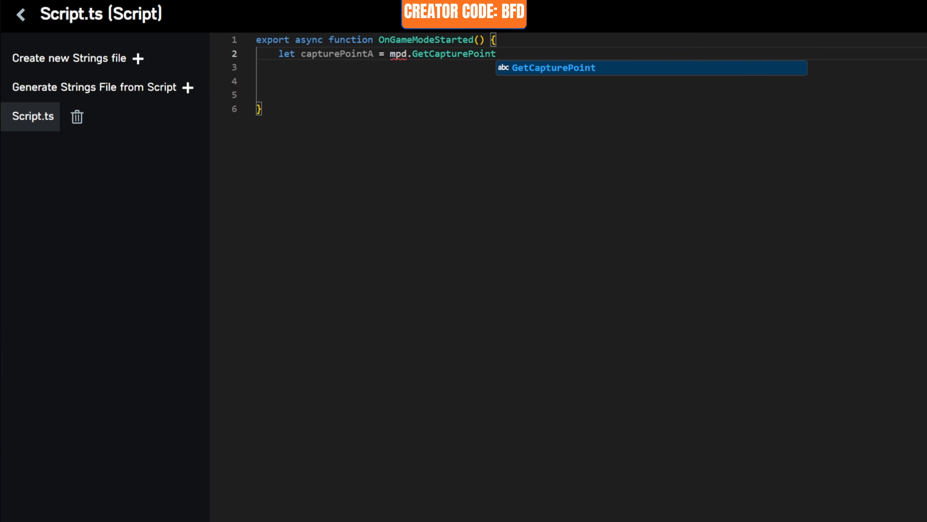
text(()
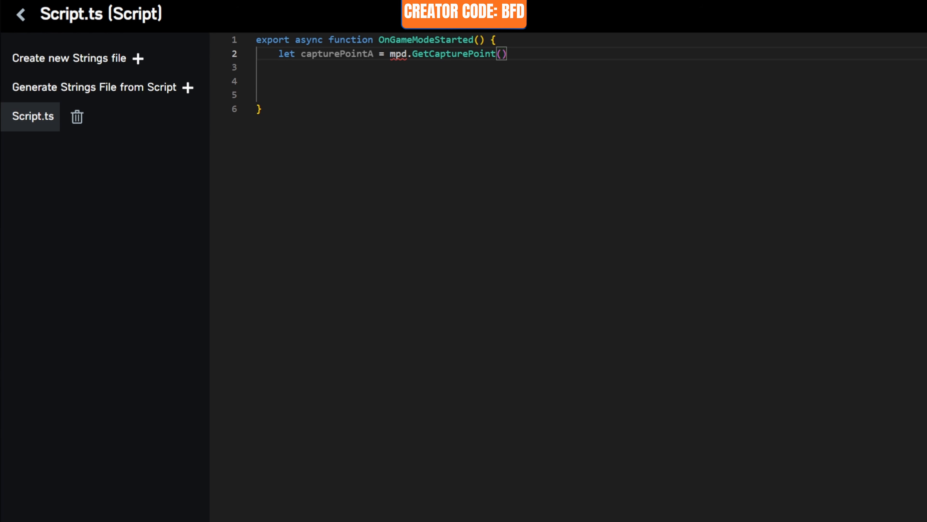
text(100)
Step: Correct the misspelled namespace before GetCapturePoint to mod in the capturePointA declaration
key(Left)
key(Left)
key(Left)
key(Left)
key(Left)
key(Left)
key(Left)
key(Left)
key(Left)
key(Left)
key(Left)
key(Left)
key(Left)
key(Left)
key(Left)
key(Left)
key(Left)
key(Left)
key(Left)
key(Left)
key(BackSpace)
text(o)
Step: End the capturePointA declaration with a semicolon and add blank lines below it
key(Right)
key(Right)
key(Right)
key(Right)
key(Right)
key(Right)
key(Right)
key(Right)
key(Right)
key(Right)
key(Right)
key(Right)
key(Right)
key(Right)
key(Right)
key(Right)
key(Right)
key(Right)
key(Right)
key(Right)
key(Right)
key(Right)
key(Left)
key(Left)
key(Right)
key(Right)
key(Right)
text(;)
key(Return)
key(Return)
key(Return)
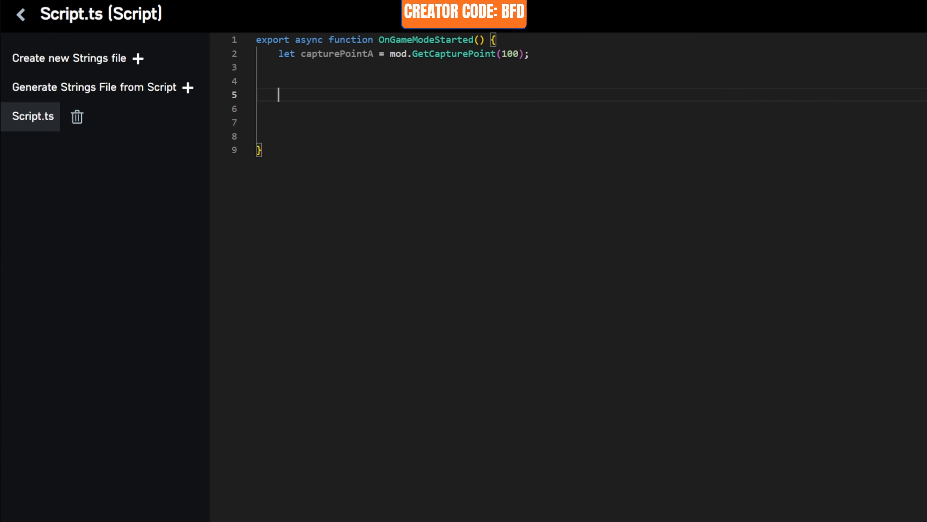
Step: Add a reference to mod.EnableCapturePointDeploying on line 5, below the capturePointA declaration
text(mod)
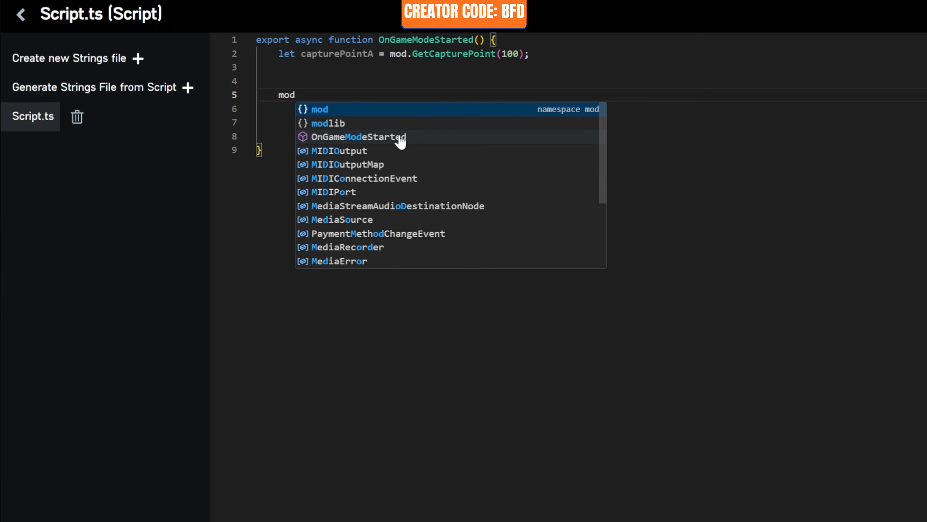
text(.Enable)
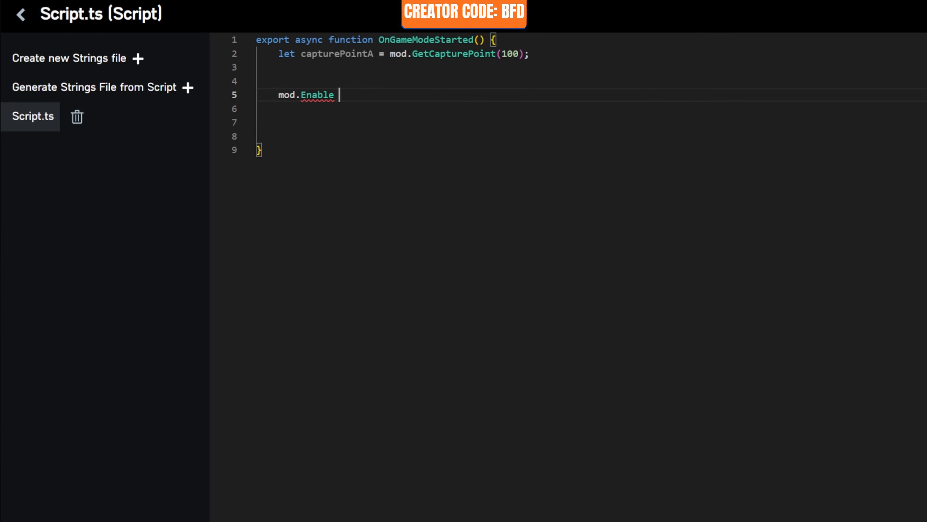
key(BackSpace)
key(BackSpace)
text(e)
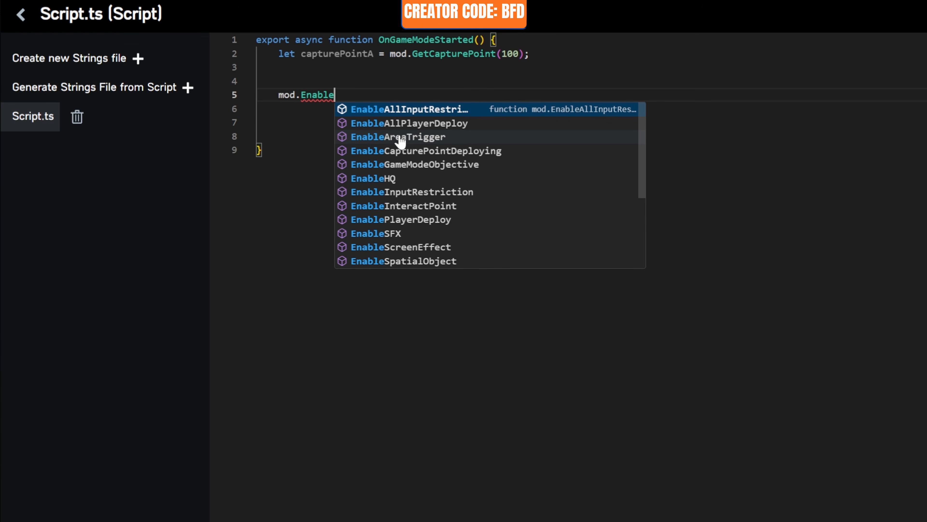
key(Down)
key(Down)
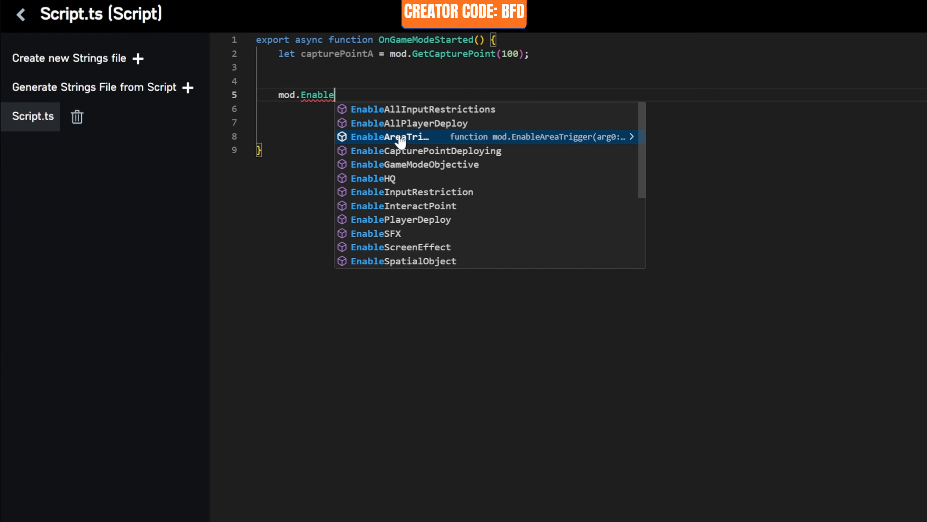
text(Cap)
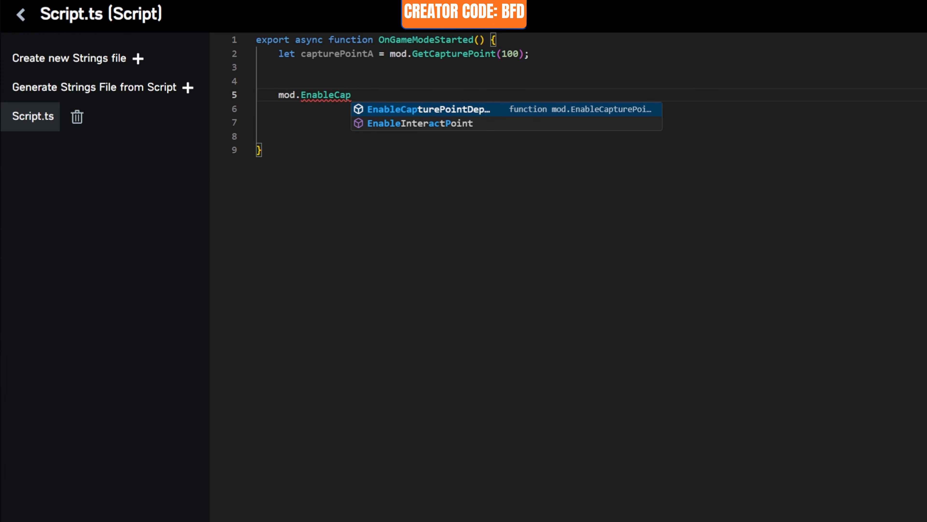
key(Tab)
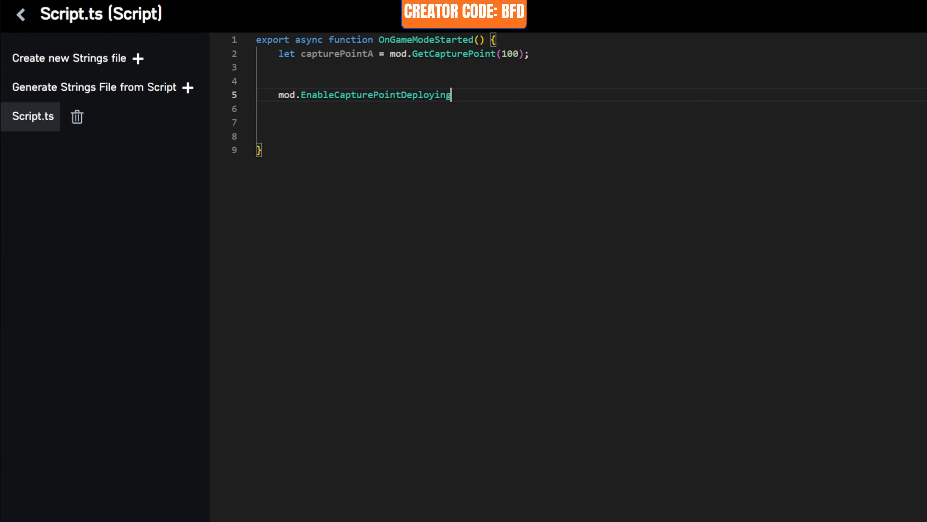
Step: Give EnableCapturePointDeploying the arguments capturePointA and true, and finish the statement with a semicolon and a new line
text(()
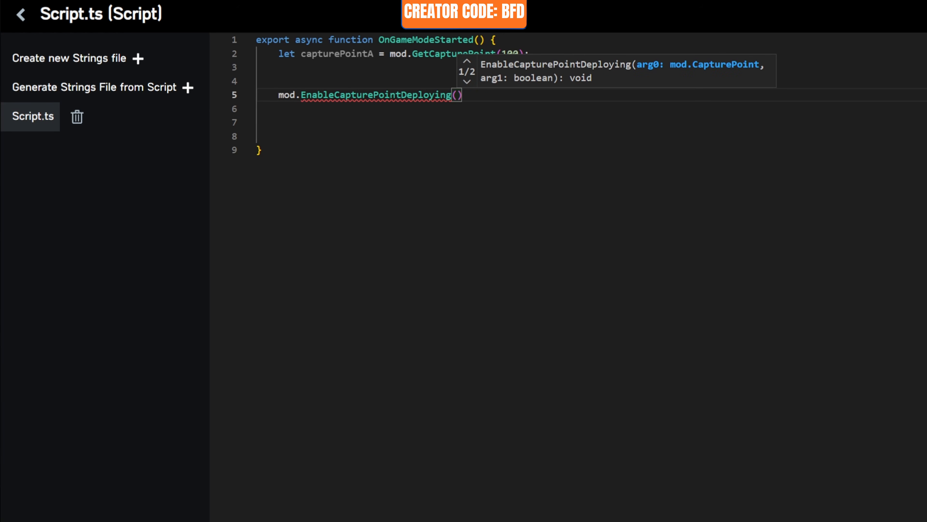
text(captie)
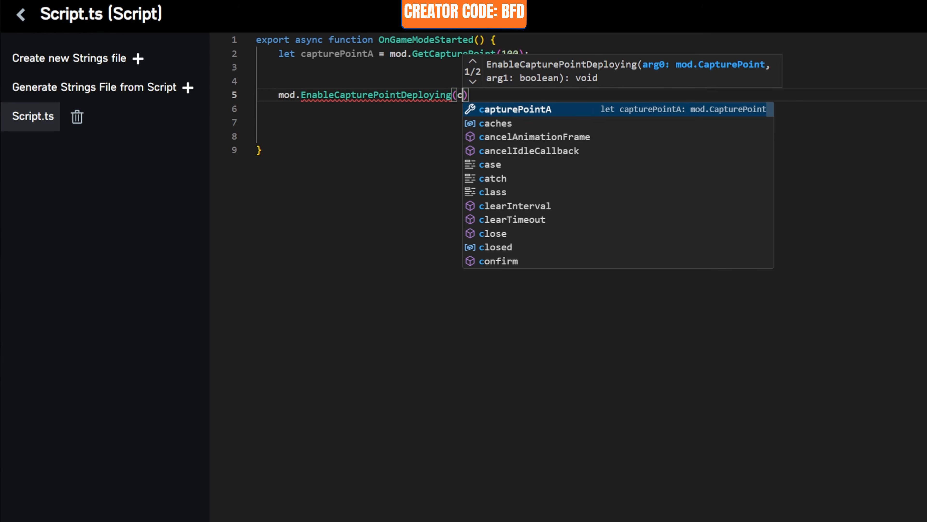
key(Tab)
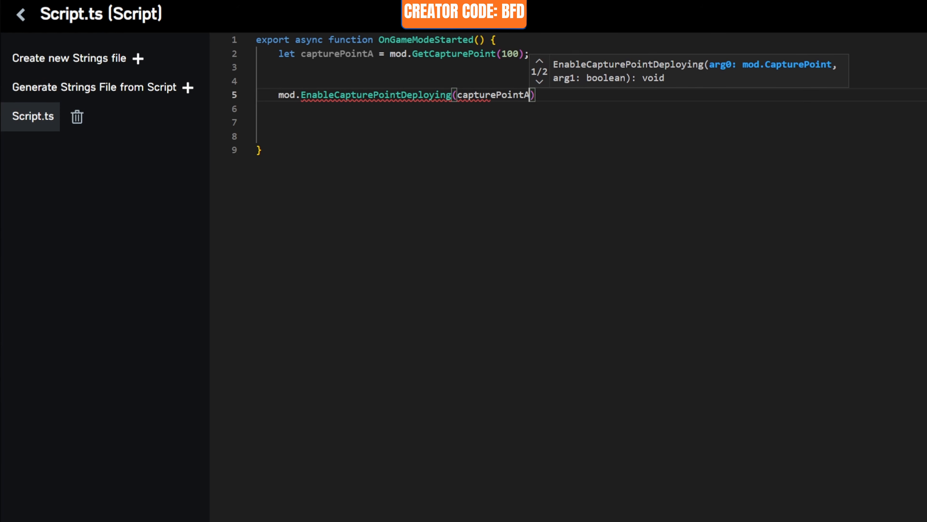
text(, )
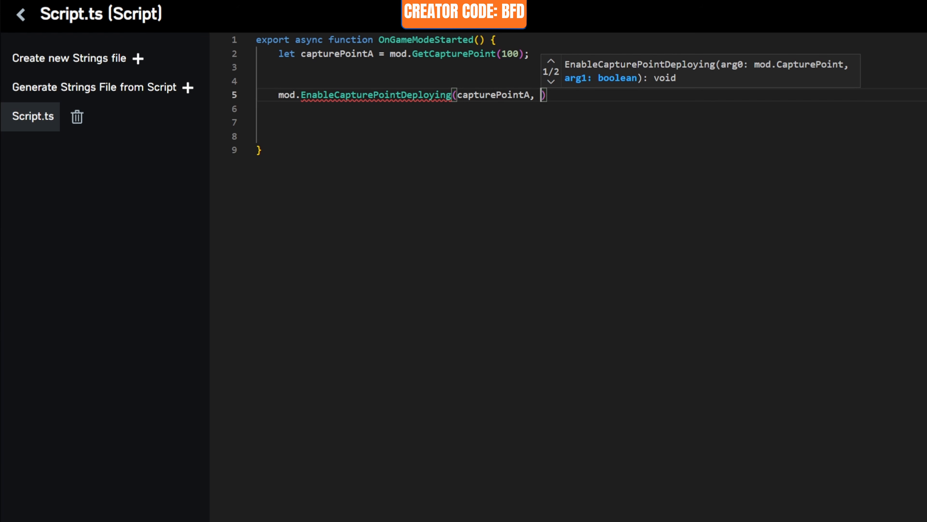
text(true)
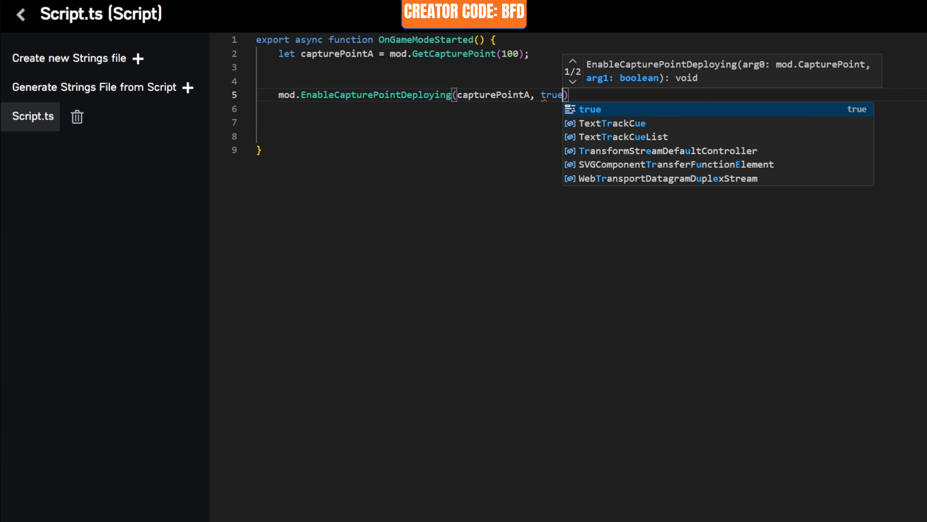
key(End)
text(;)
key(Return)
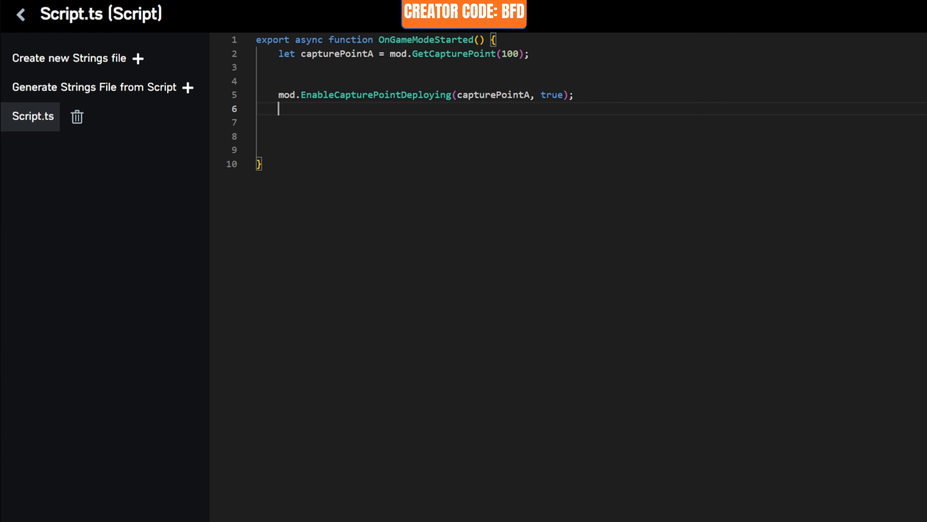
Step: Add a reference to mod.EnableGameModeObjective on line 6, below the EnableCapturePointDeploying statement
text(mod)
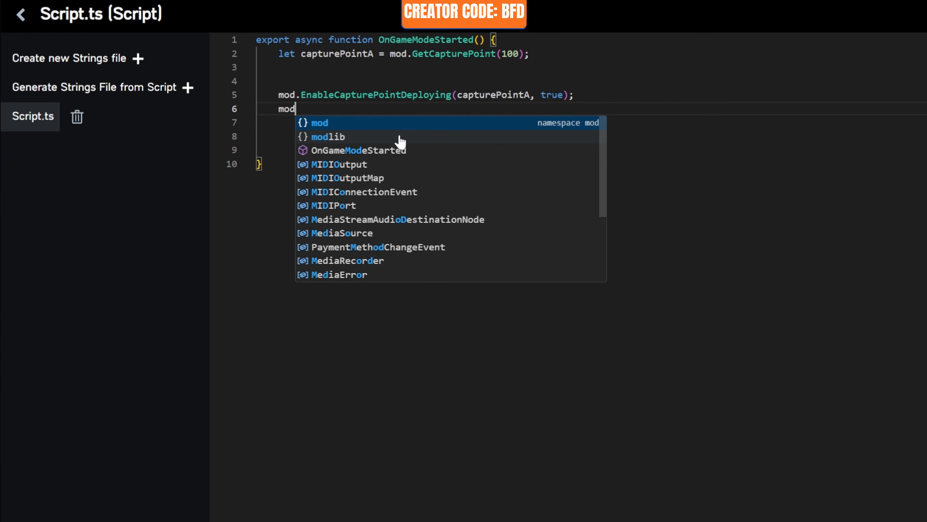
text(.Enable)
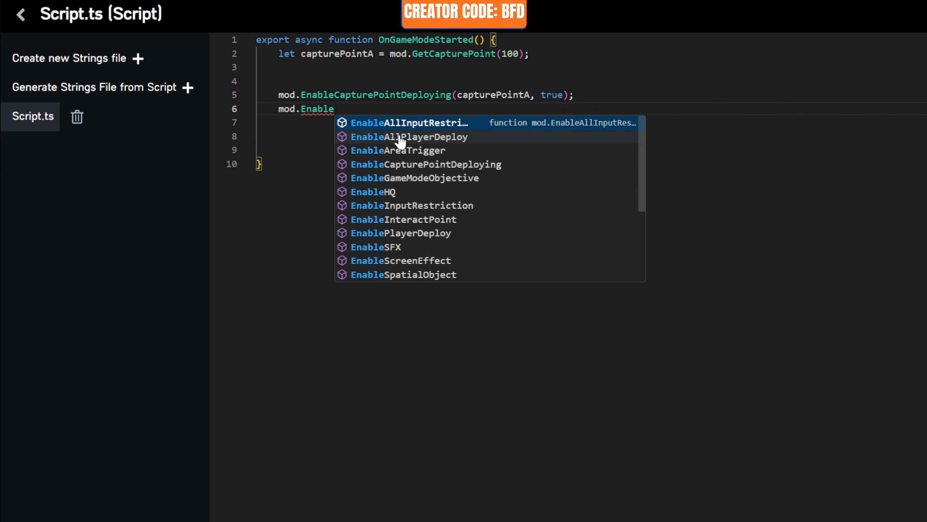
text(Game)
key(Tab)
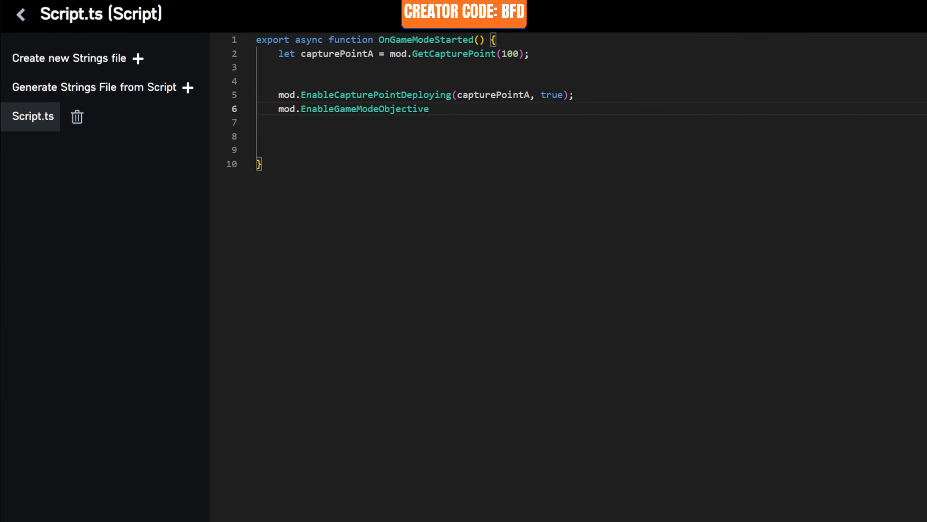
Step: Give EnableGameModeObjective the arguments capturePointA and true, and end the statement with a semicolon
text(()
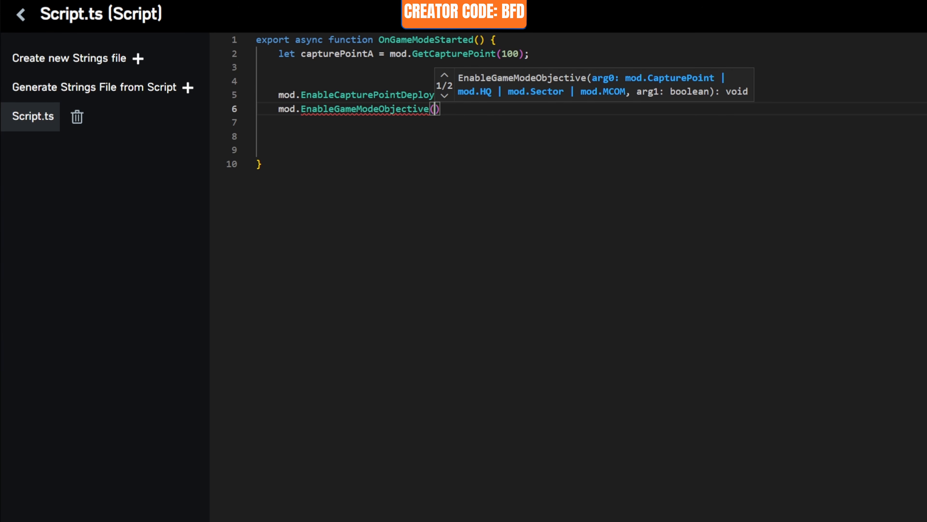
text(ga)
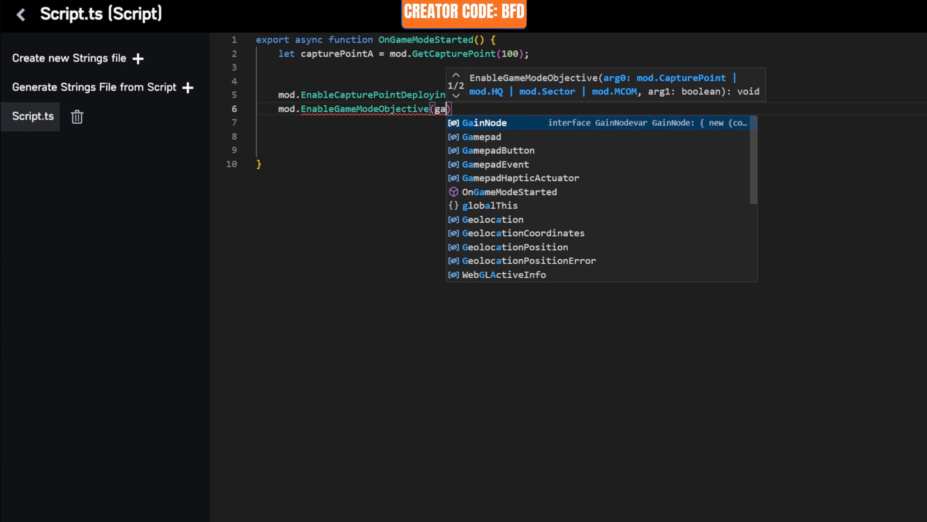
key(BackSpace)
key(BackSpace)
text(captur)
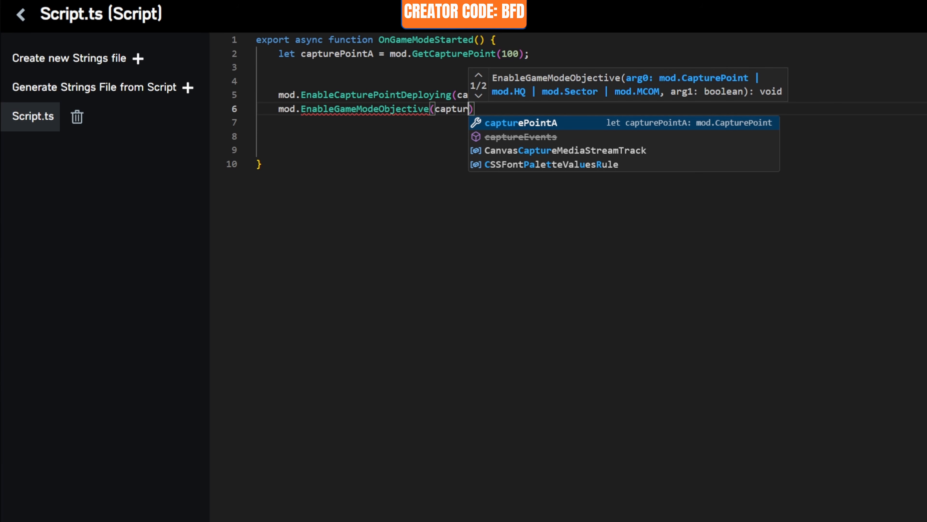
key(Tab)
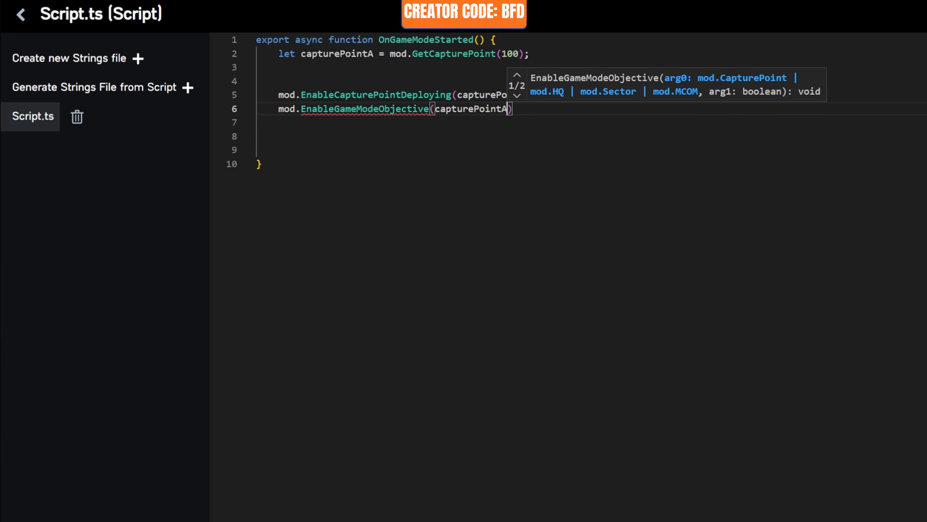
text(, )
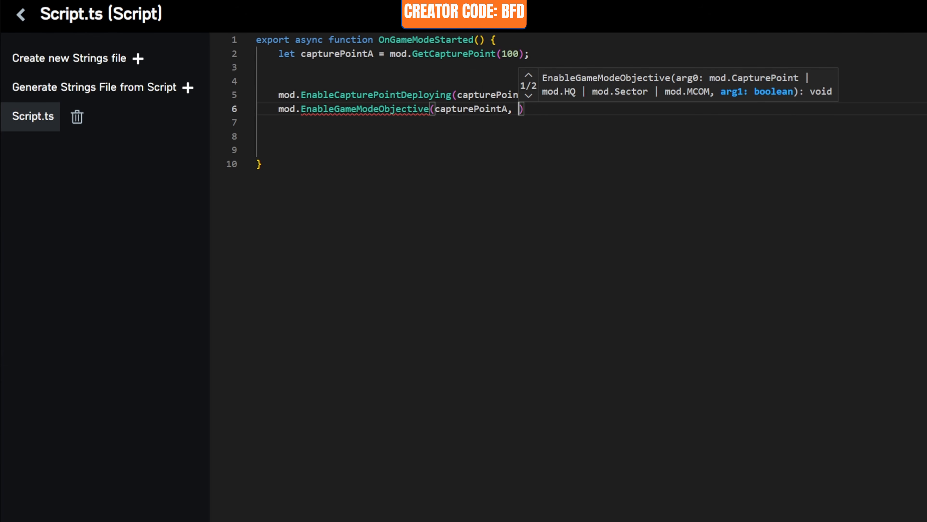
text(true)
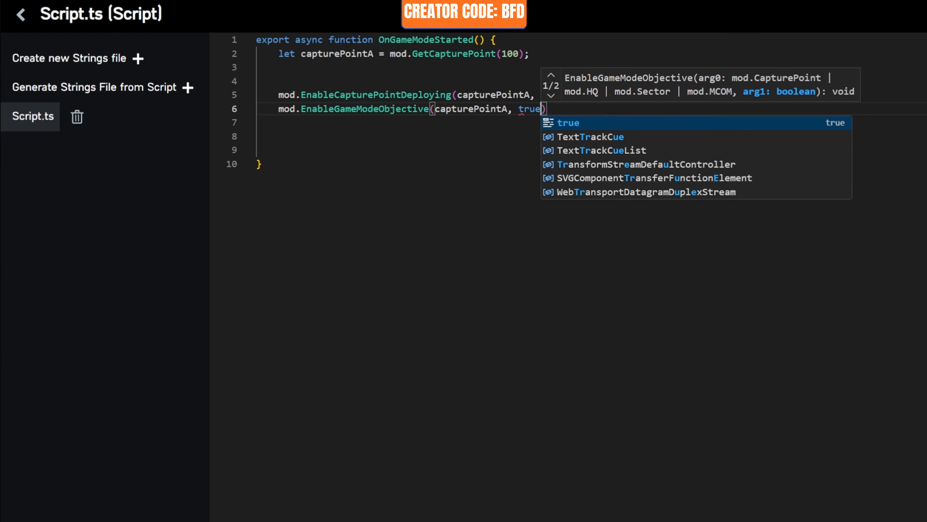
key(Escape)
text(;)
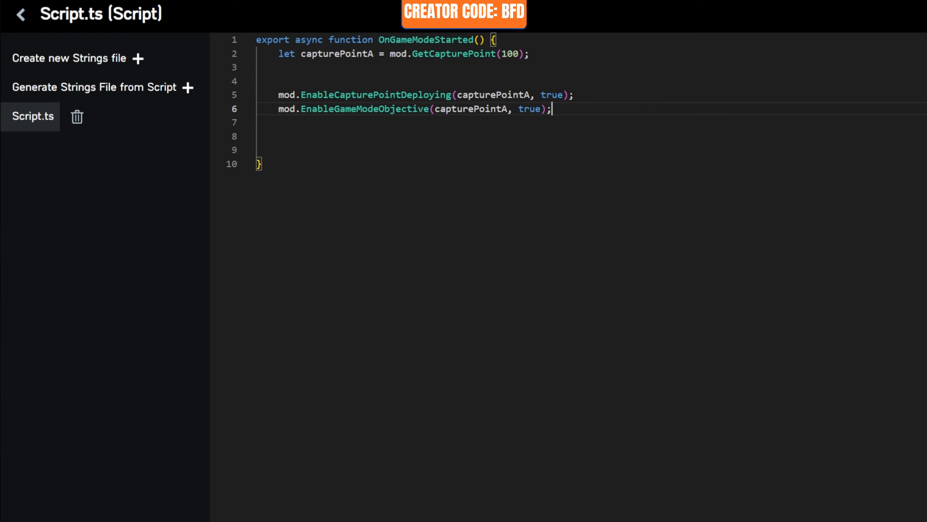
Step: Add the statement mod.SetCapturePointCapturingTime(capturePointA, 10); on a new line 7
key(Return)
text(mod)
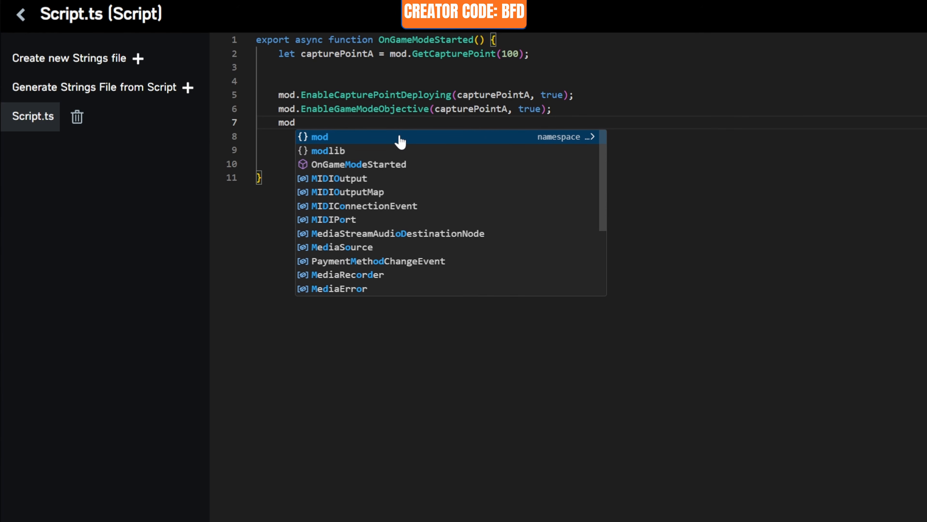
text(.Set)
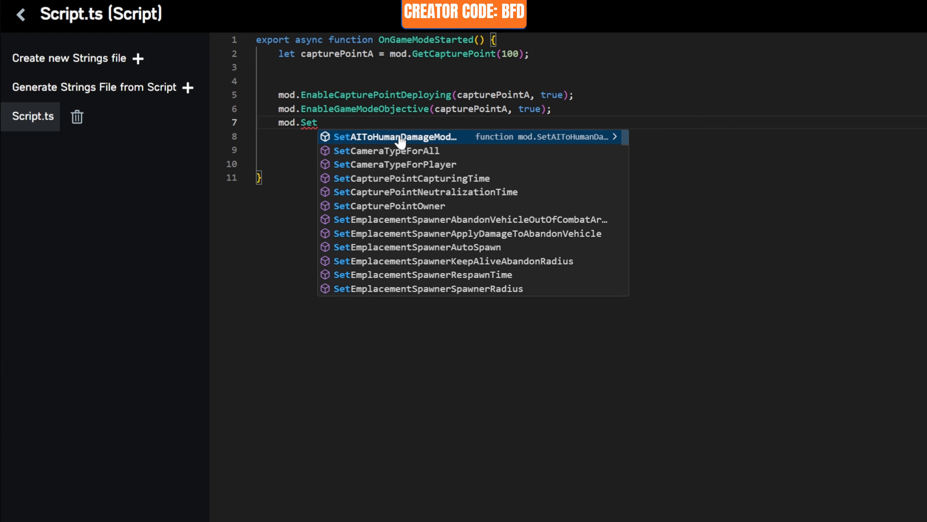
key(Down)
key(Down)
key(Down)
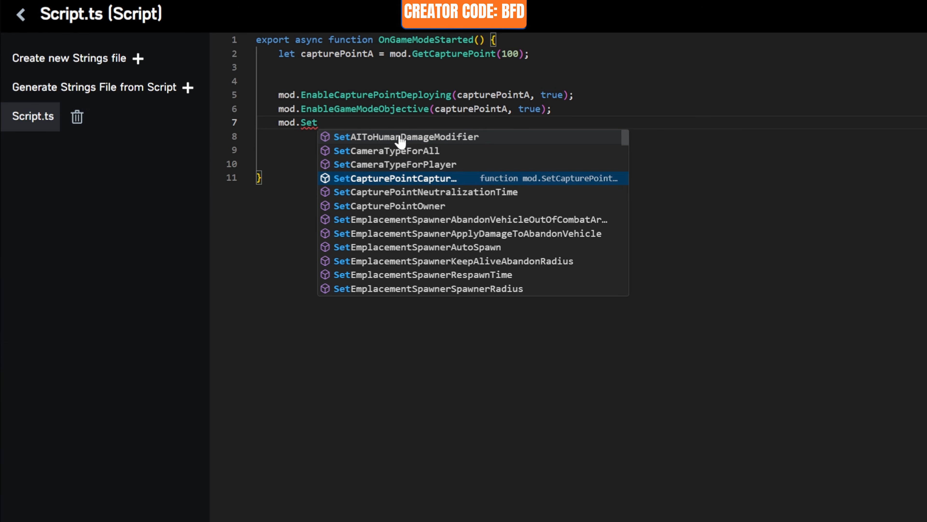
text(Cap)
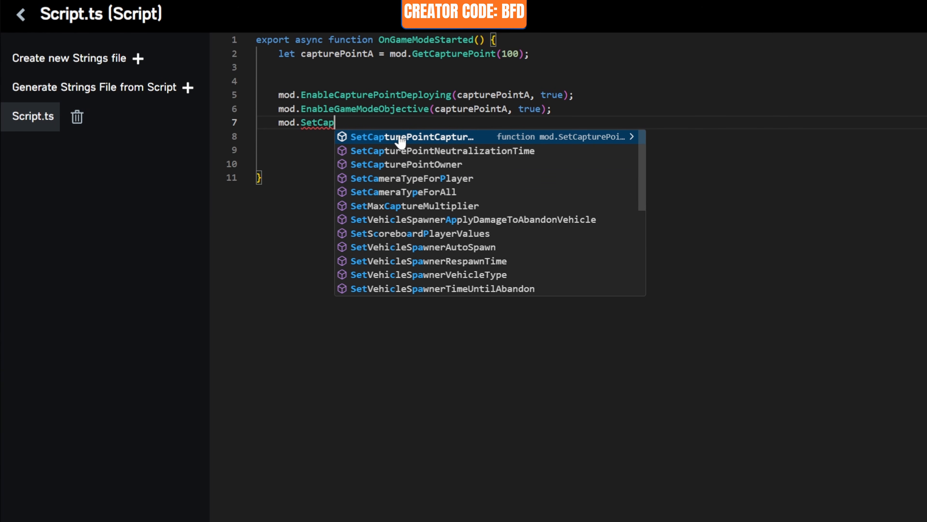
key(Return)
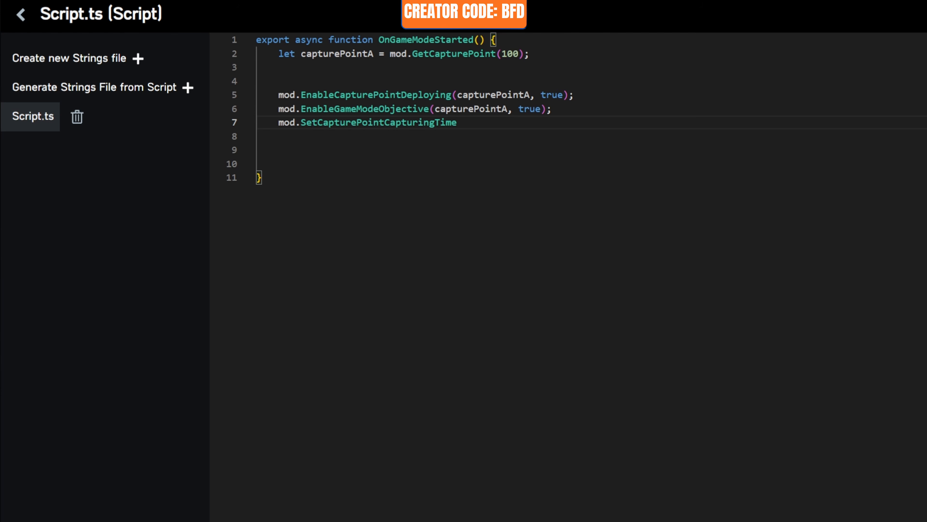
text((capture)
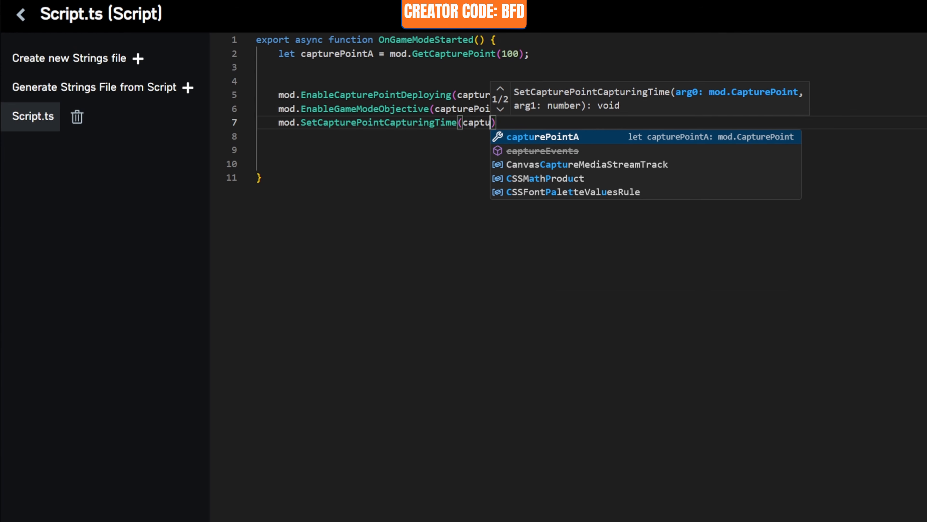
text(PointA)
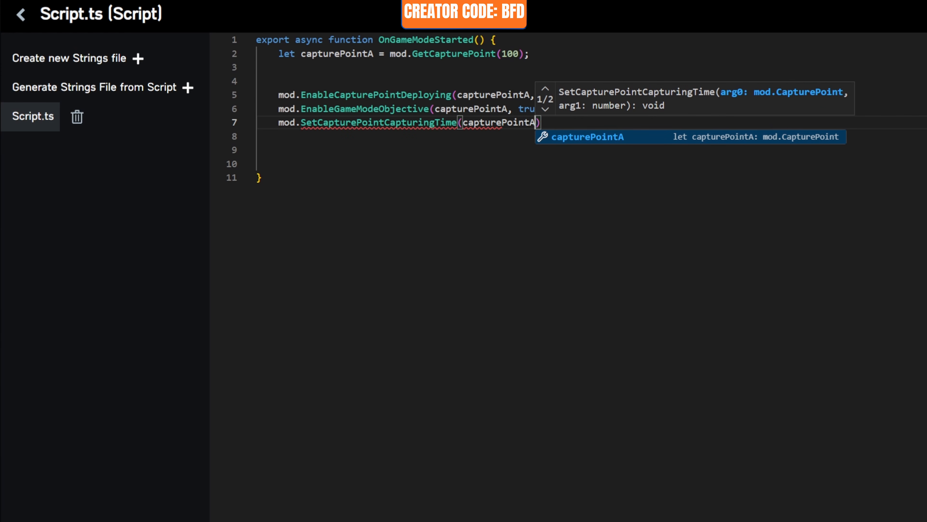
text(, )
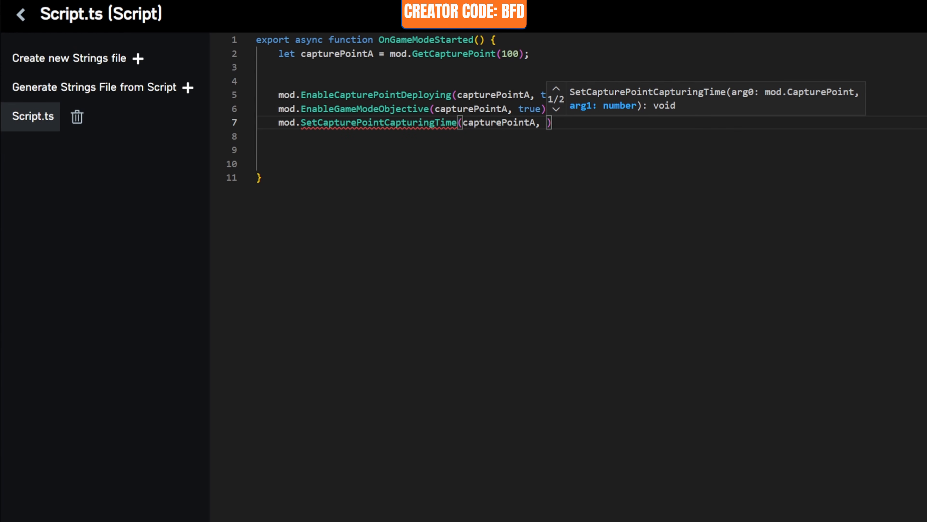
text(10);)
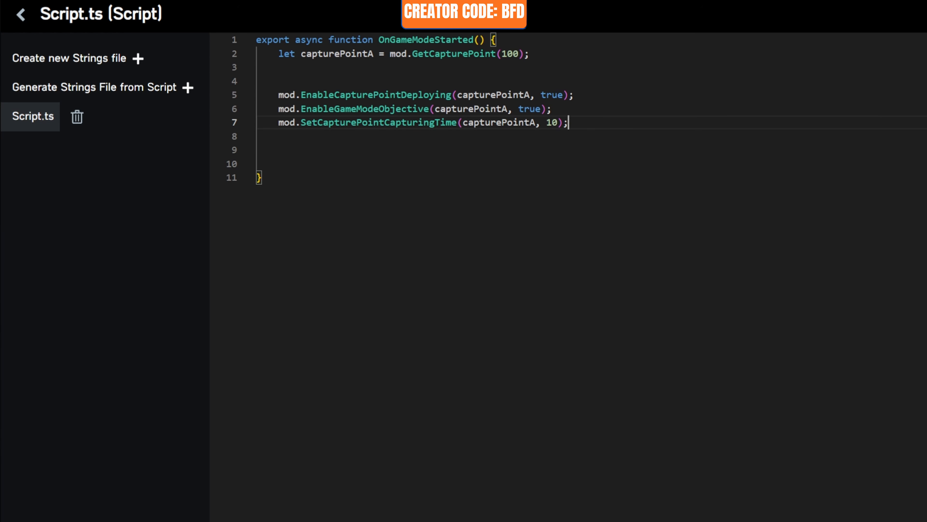
Step: Add the statement mod.SetCapturePointNeutralizationTime(capturePointA, 10); on a new line 8
key(Return)
text(m)
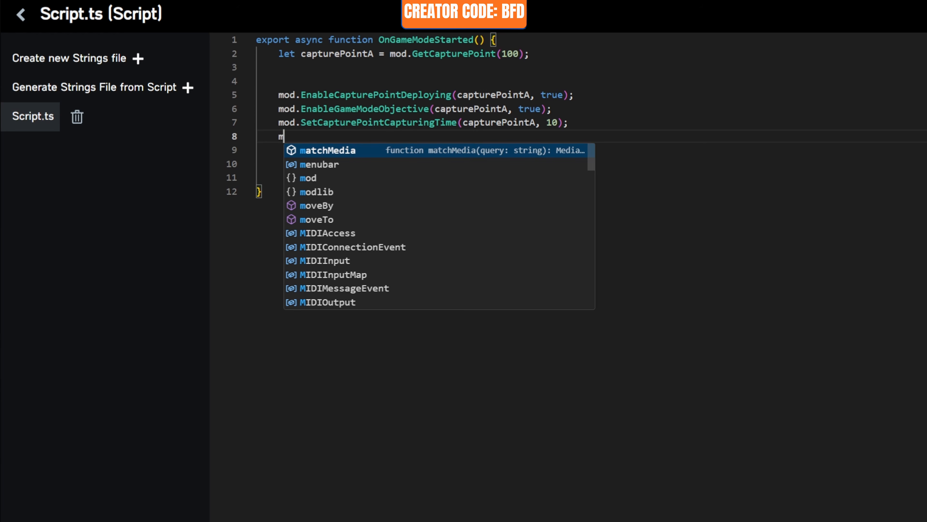
text(od.SetCap)
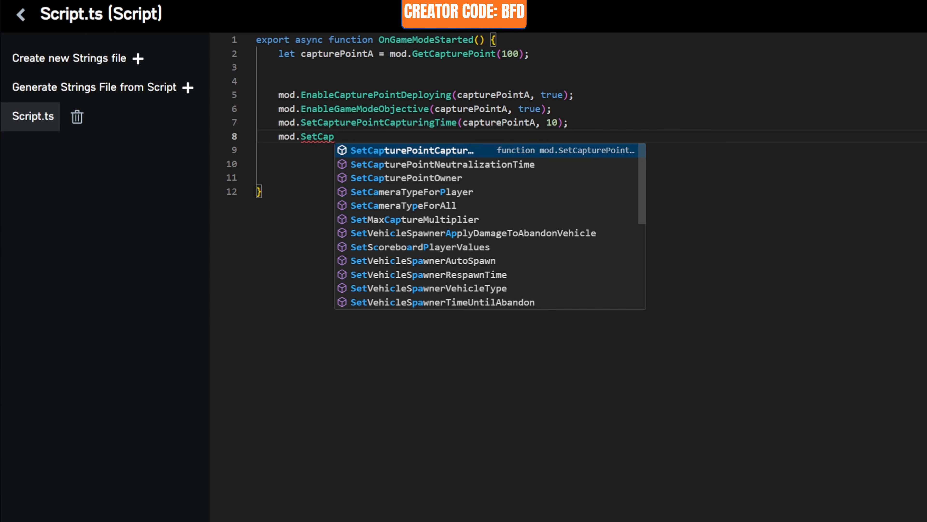
key(Down)
key(Tab)
text((capture)
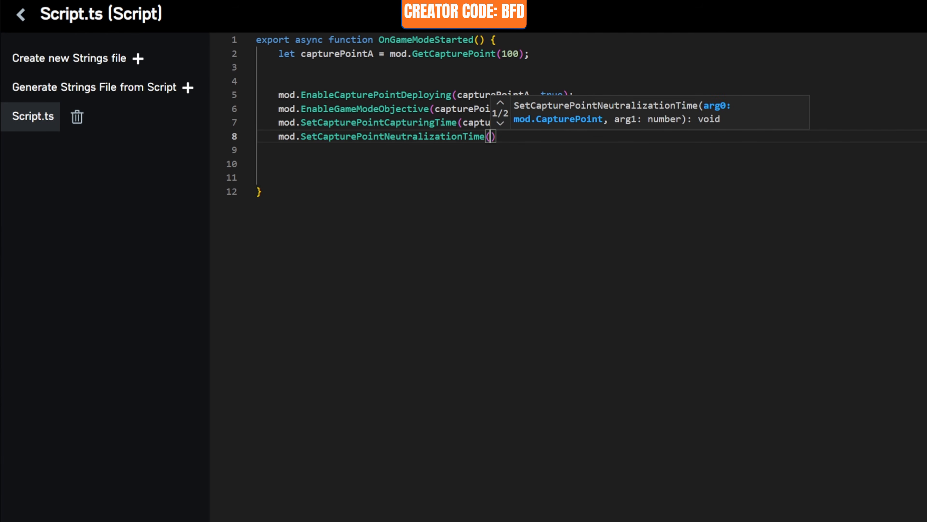
key(Tab)
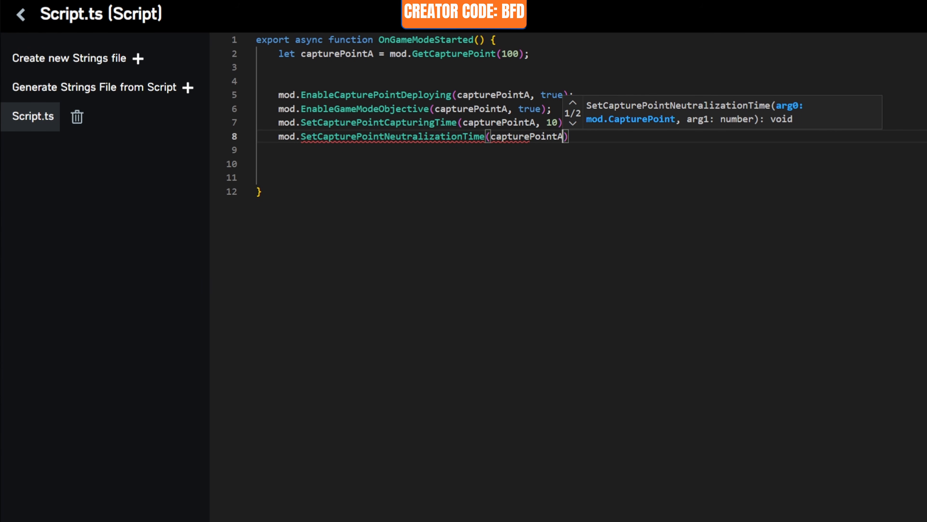
text(, 10))
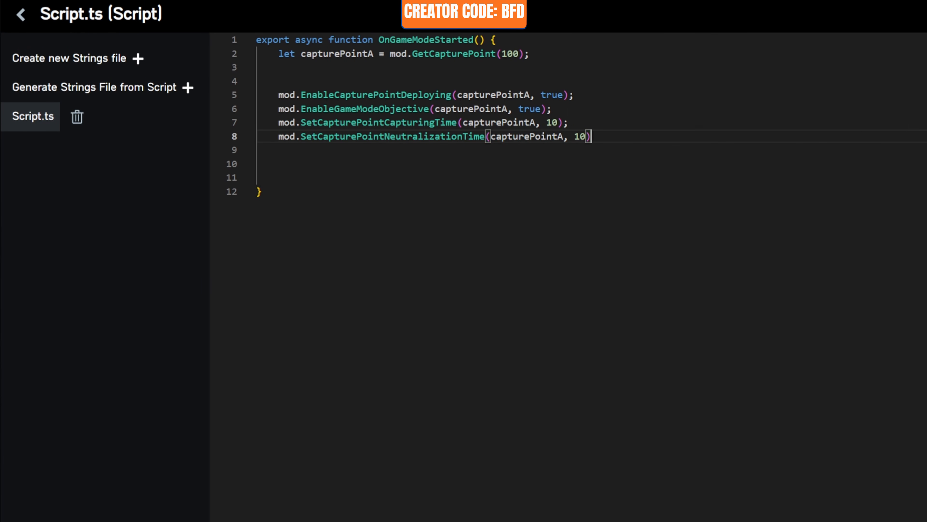
text(;)
Step: Add the statement mod.SetMaxCaptureMultiplier(capturePointA, 1); on a new line 9
key(Return)
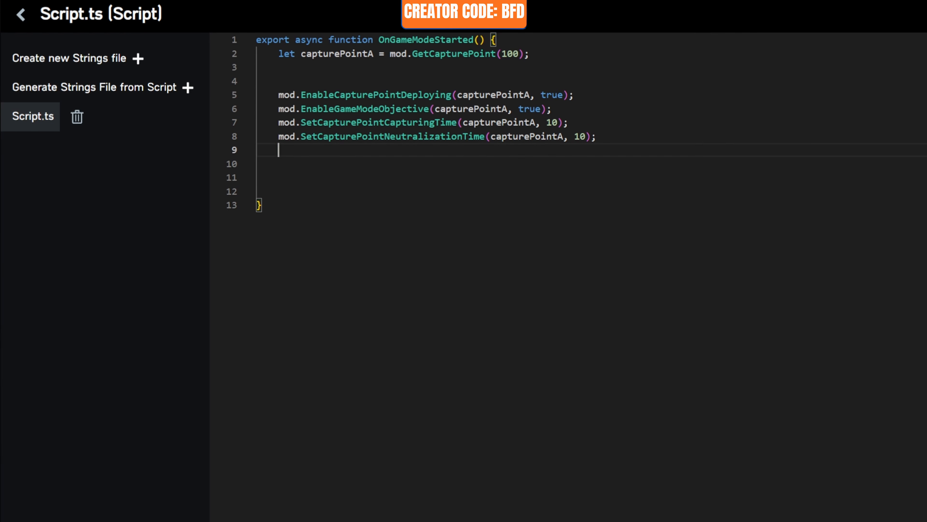
text(mod)
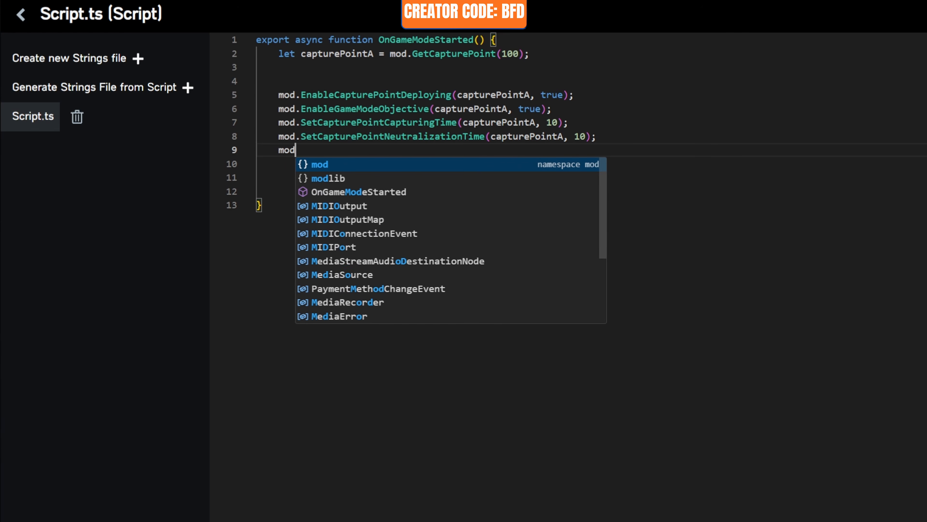
text(.Set)
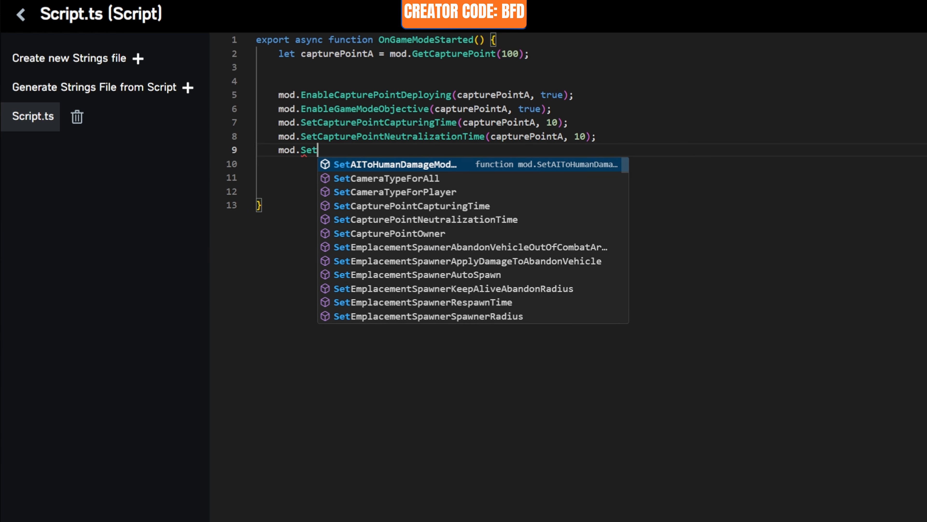
text(MaxC)
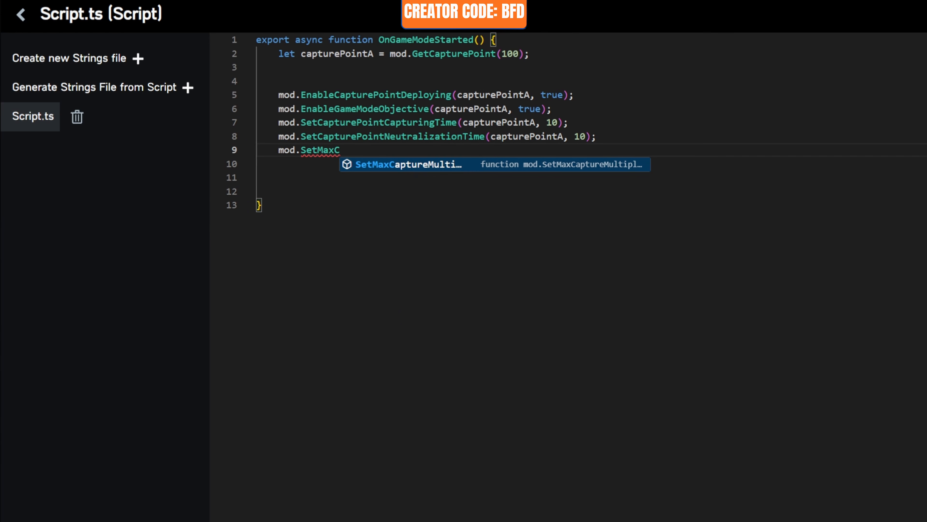
key(Tab)
text((captuee)
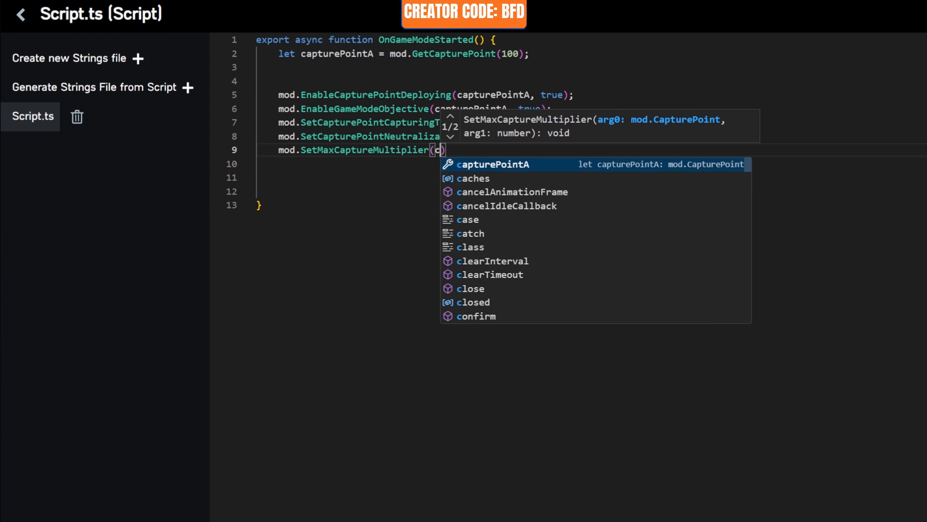
key(BackSpace)
key(BackSpace)
text(re)
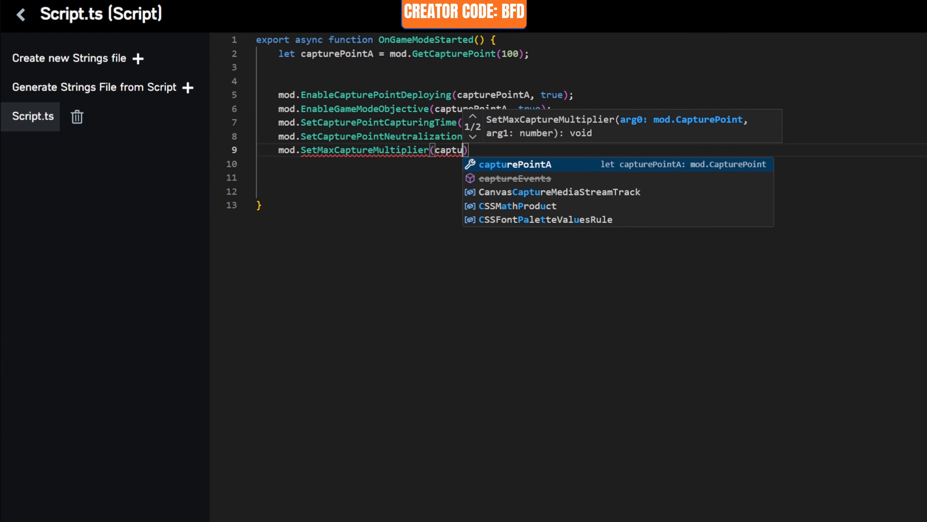
key(Tab)
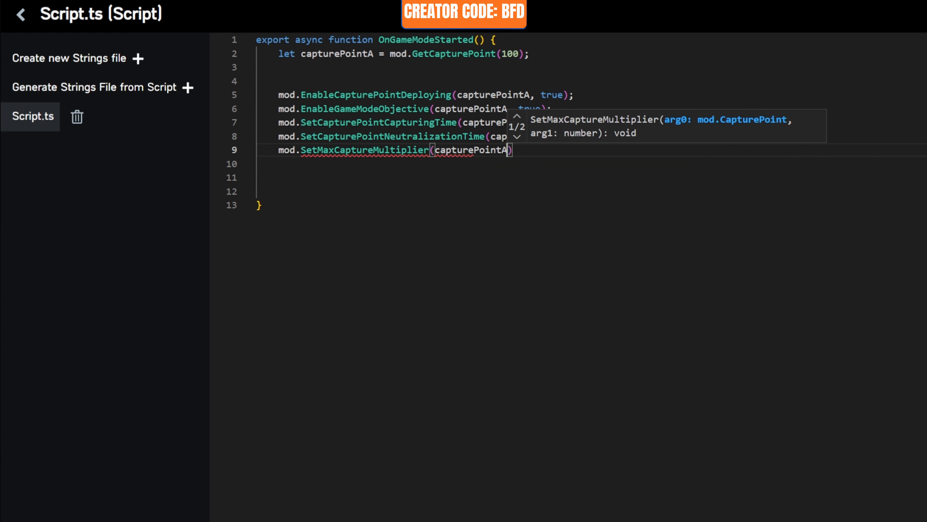
text(, )
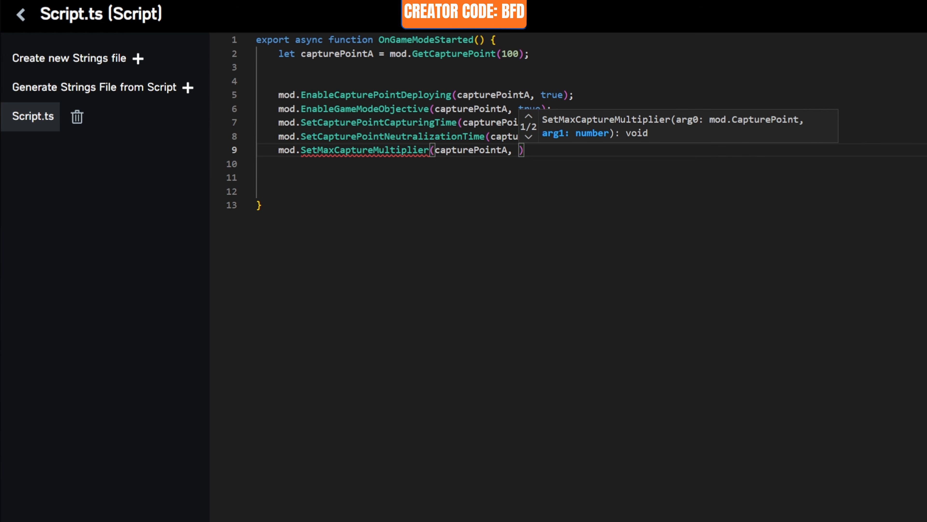
text(1);)
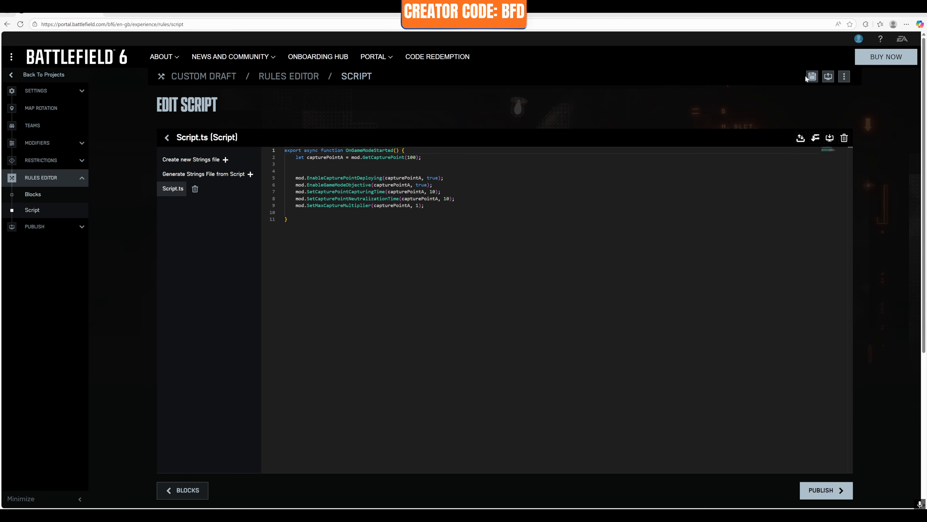
Step: Save the scripted experience as a new one named Domination Part 1
click(811, 76)
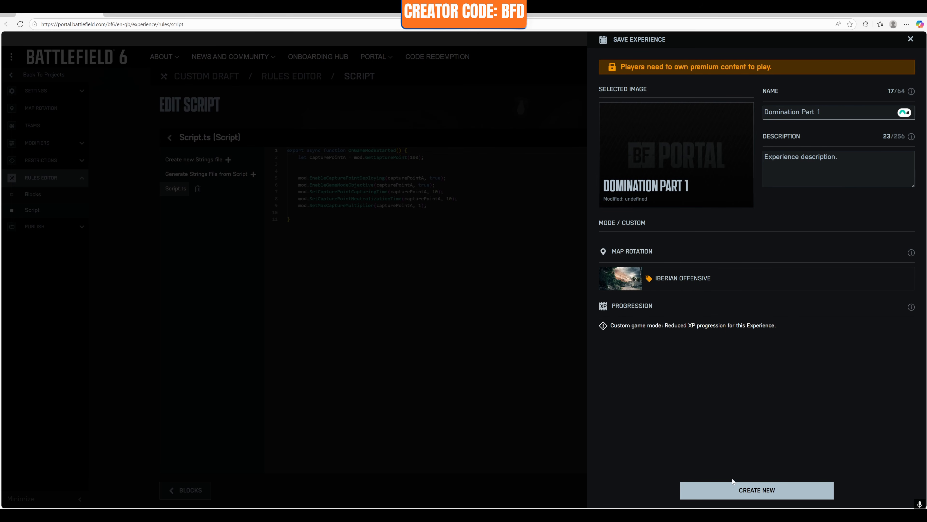
click(733, 489)
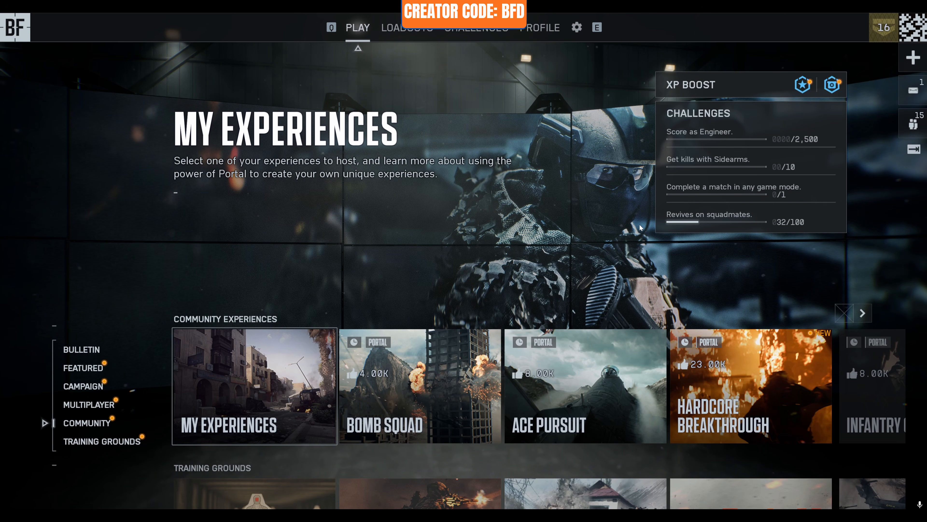
Step: Open the hosting setup for Domination Part 1 from My Experiences in Battlefield 6 and start hosting it
key(Return)
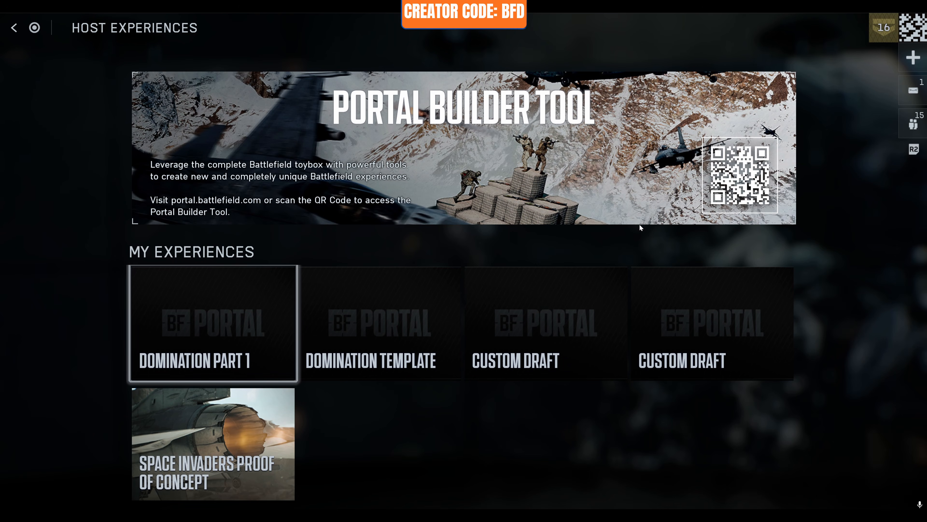
key(Return)
key(Down)
key(Down)
key(Down)
key(Down)
key(Down)
key(Down)
key(Down)
key(Down)
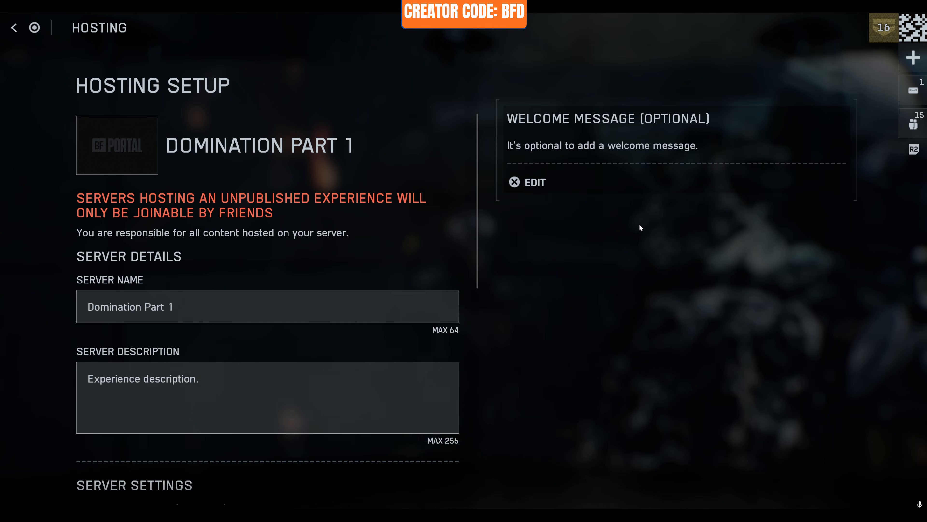
key(Return)
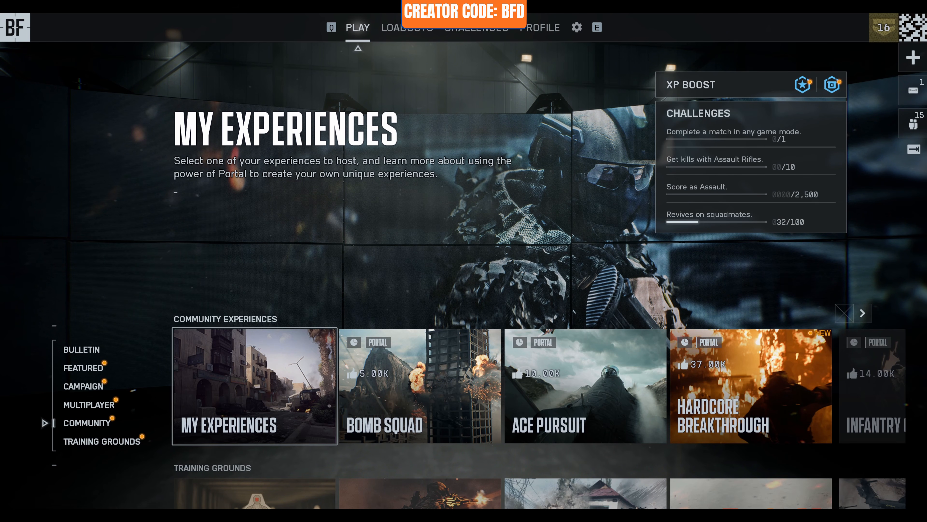
Step: Select Domination Part 1 in My Experiences again and host it locally with the default server details
key(Return)
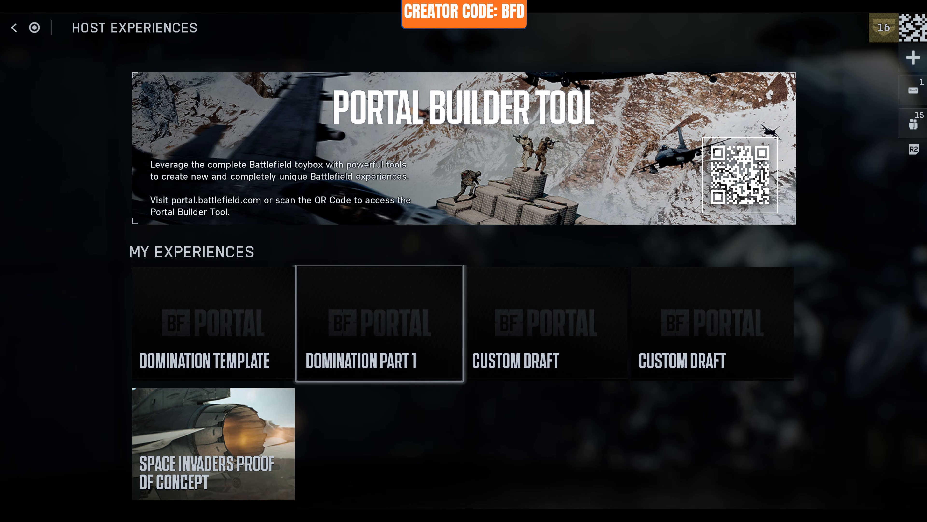
key(Return)
key(Down)
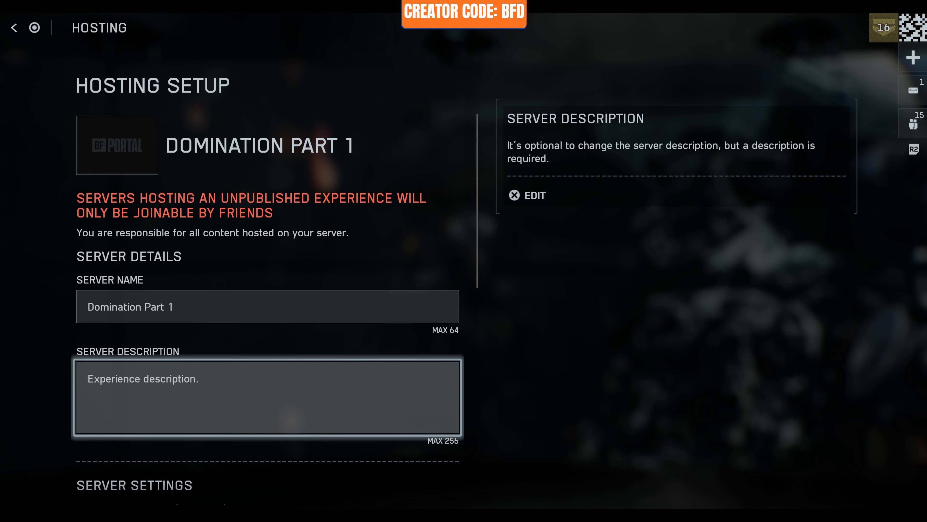
key(Down)
key(Down)
key(Down)
key(Down)
key(Down)
key(Down)
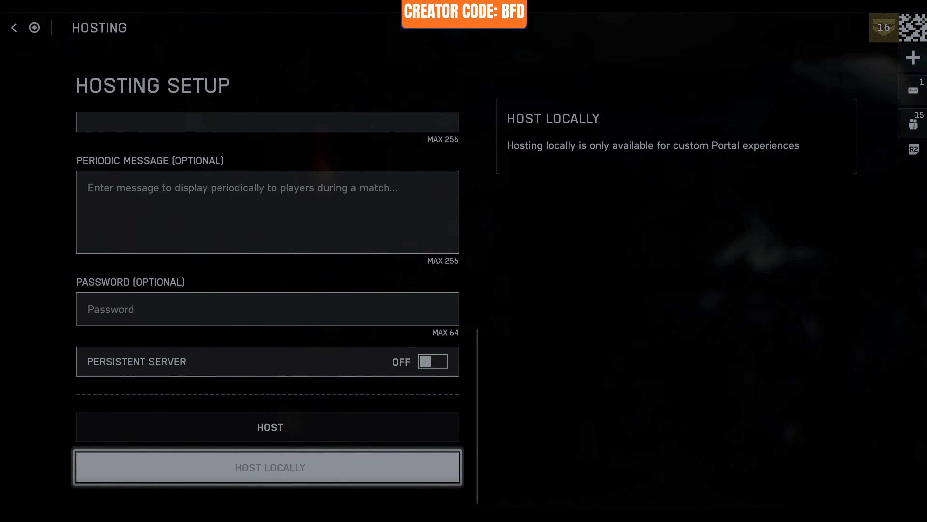
key(Return)
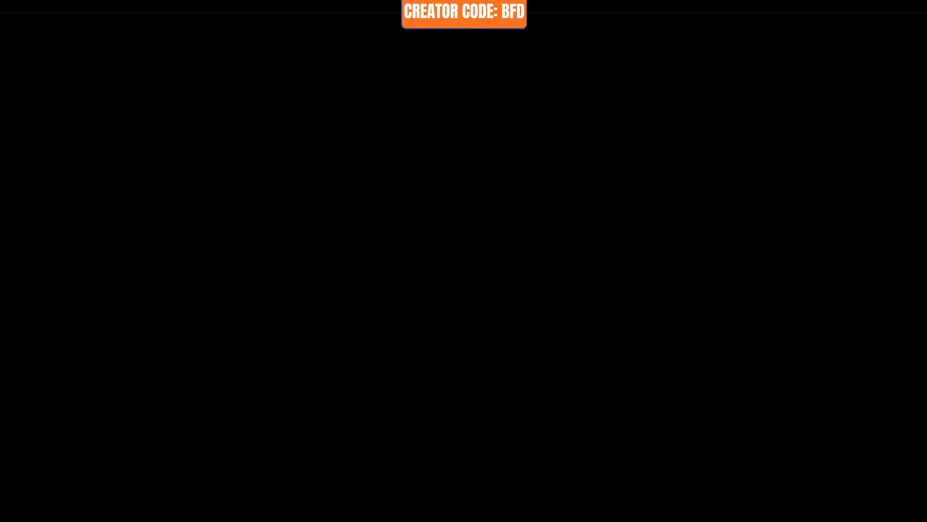